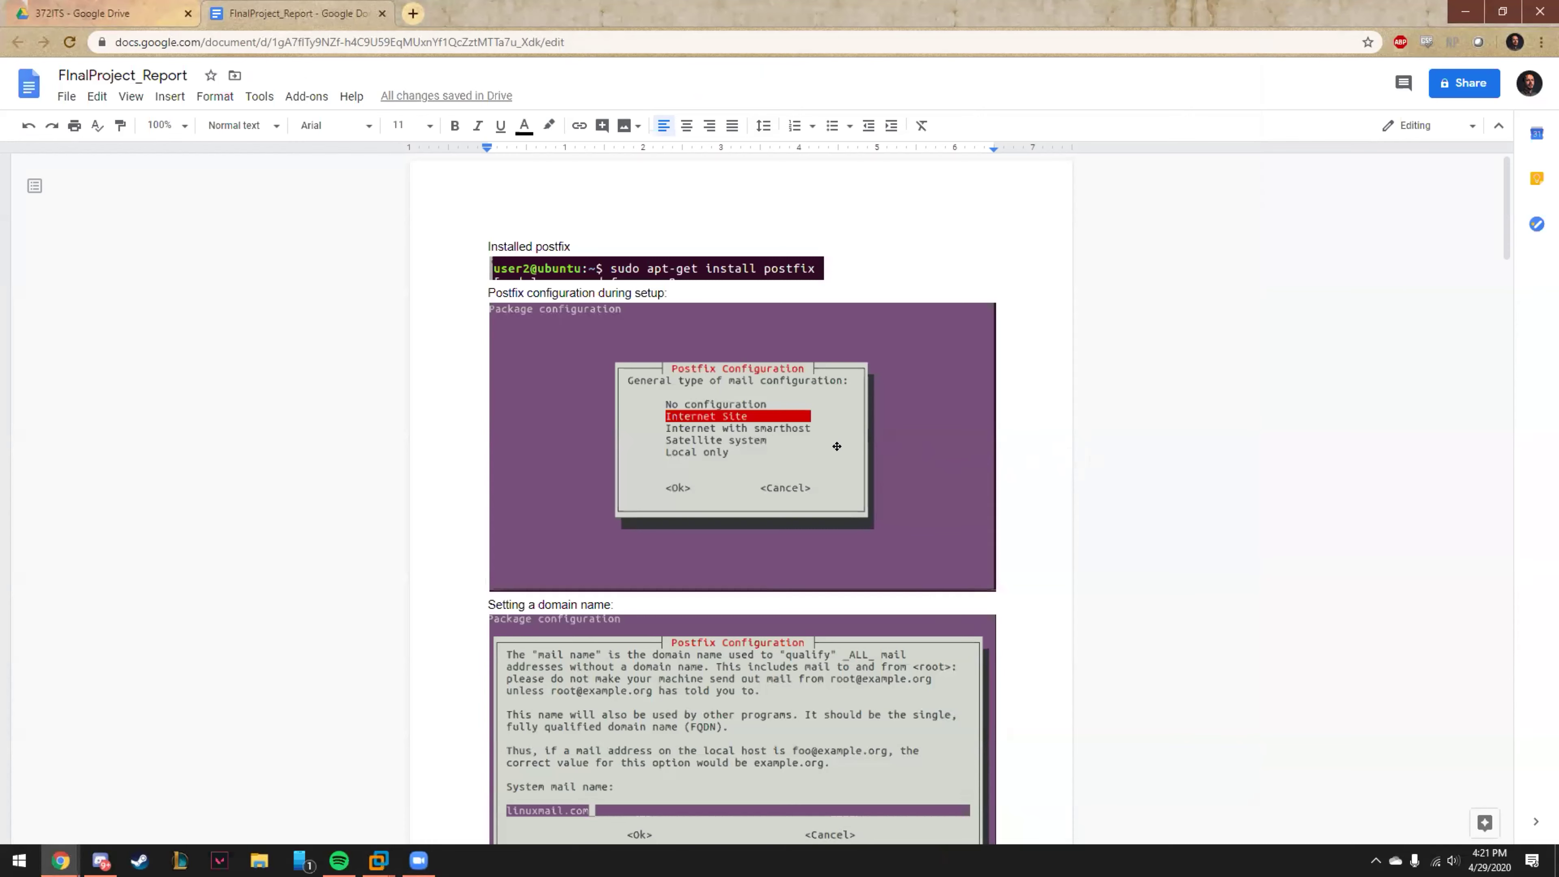
Scroll past the domain-name and main.cf screenshots down to the 'Install dovecot' heading.
scroll(951, 465, "down", 3)
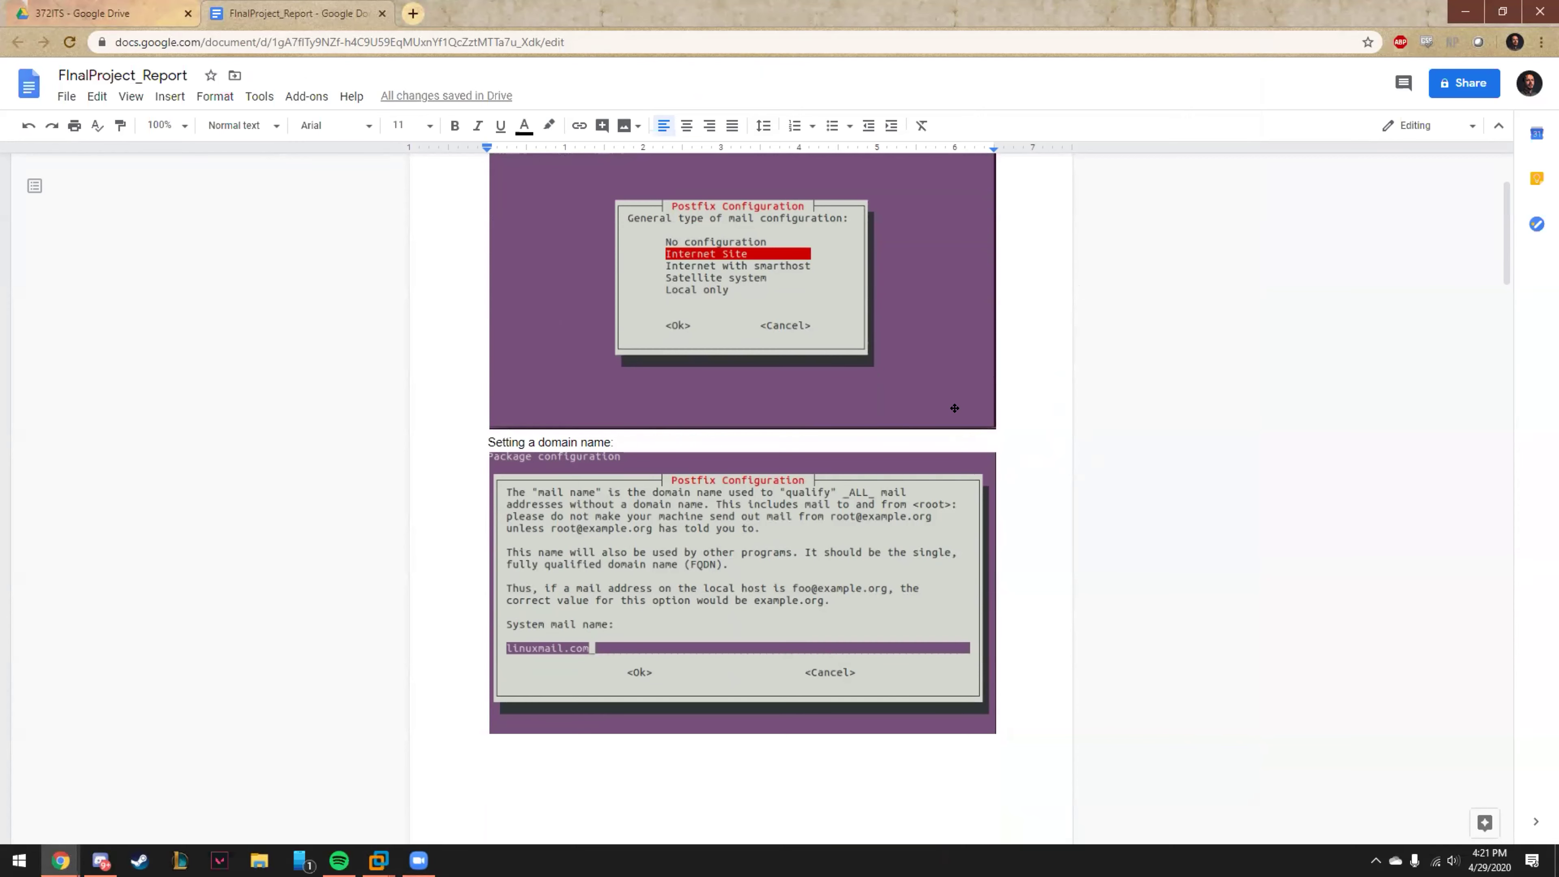
scroll(822, 446, "down", 3)
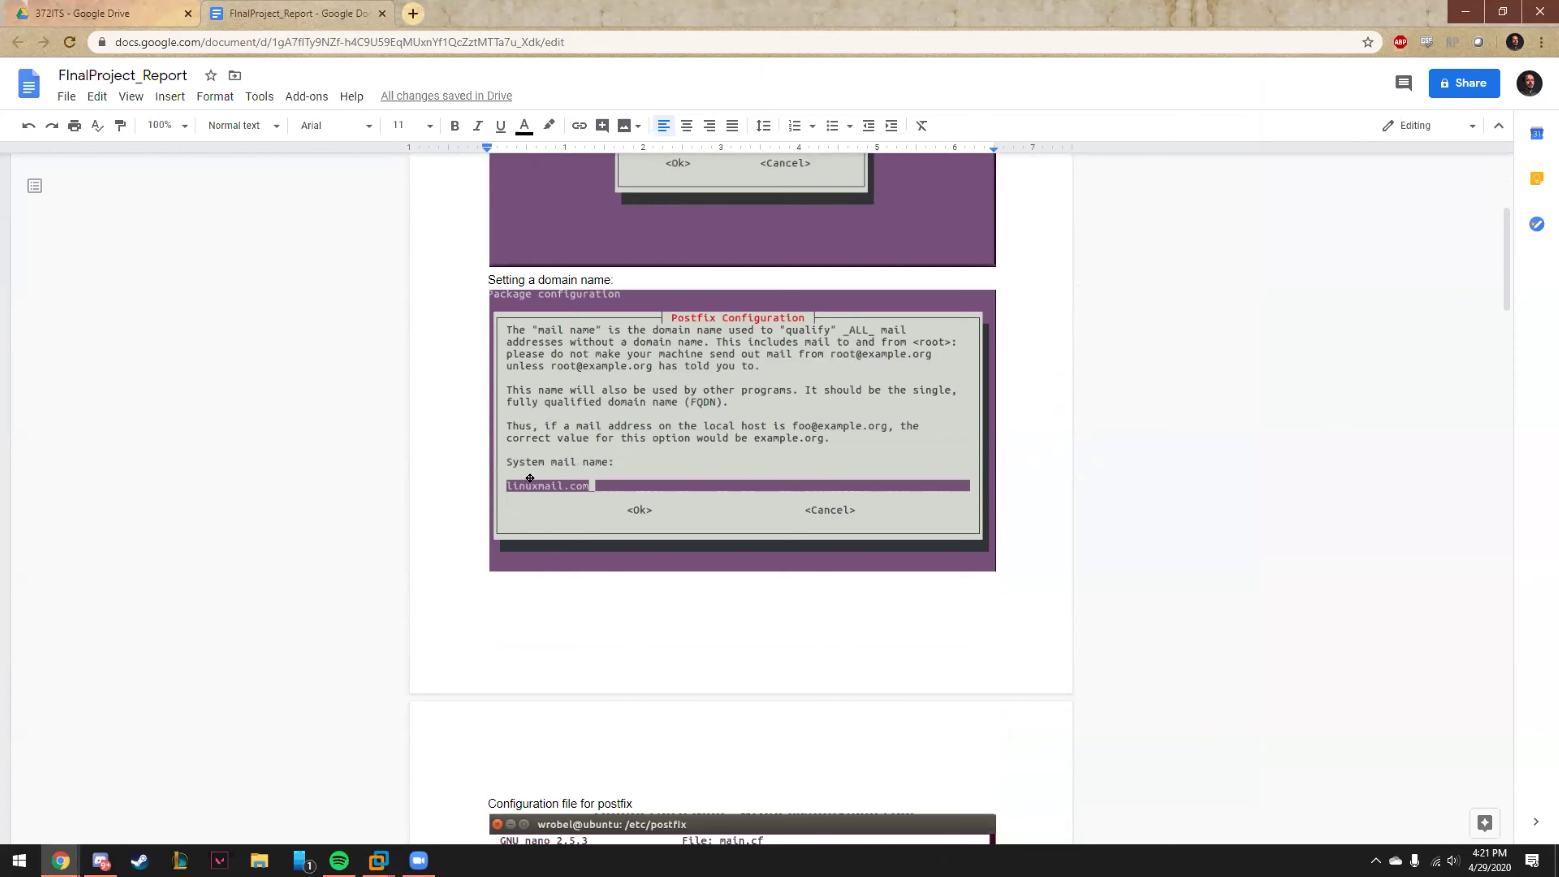
scroll(735, 385, "down", 4)
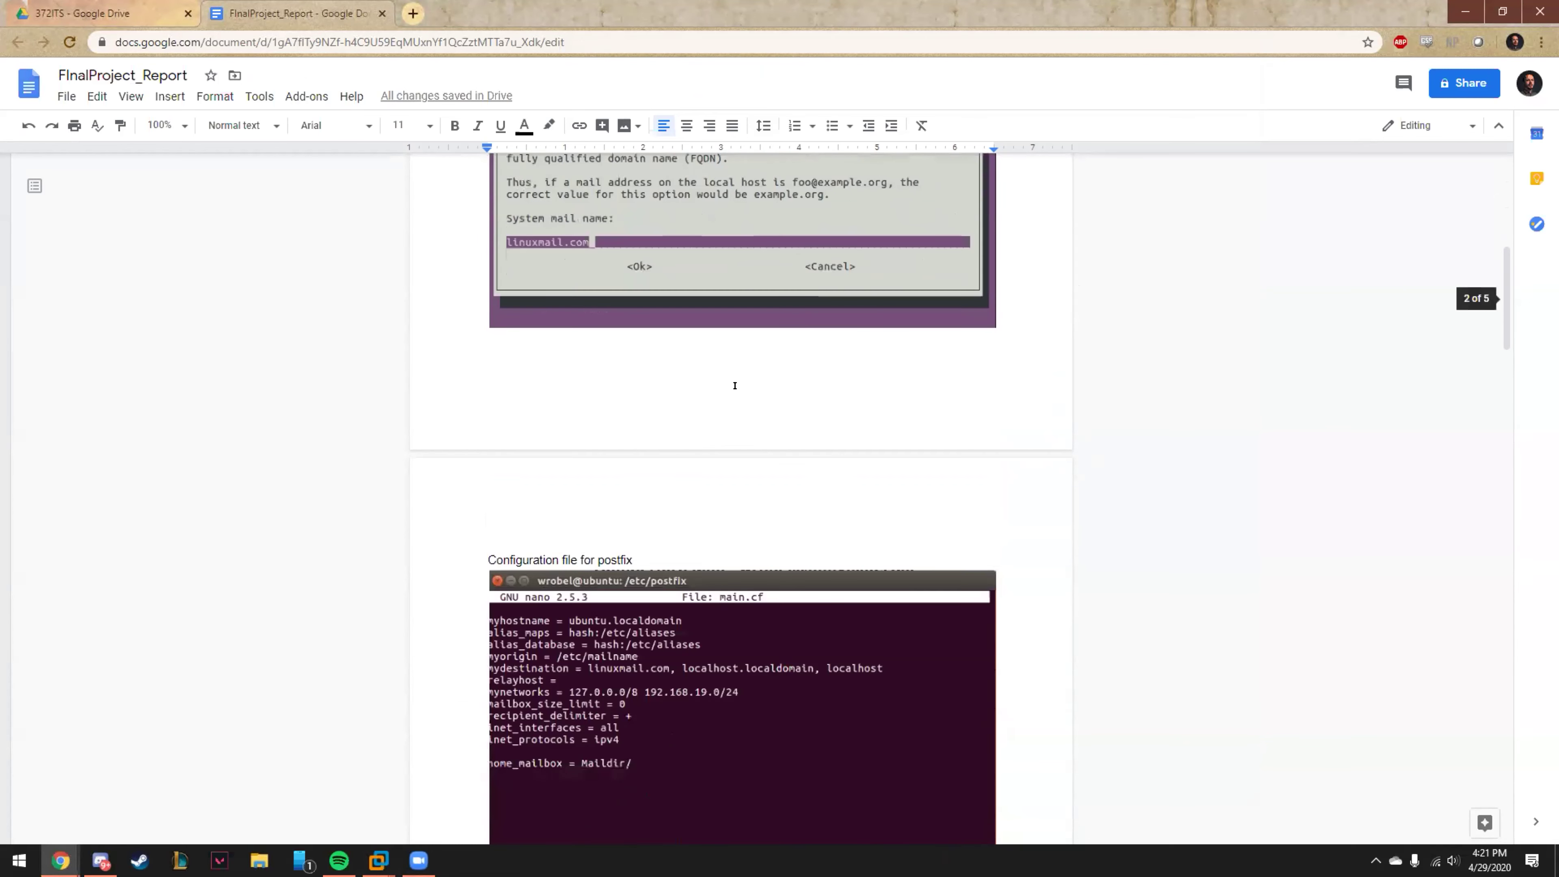
scroll(717, 411, "down", 5)
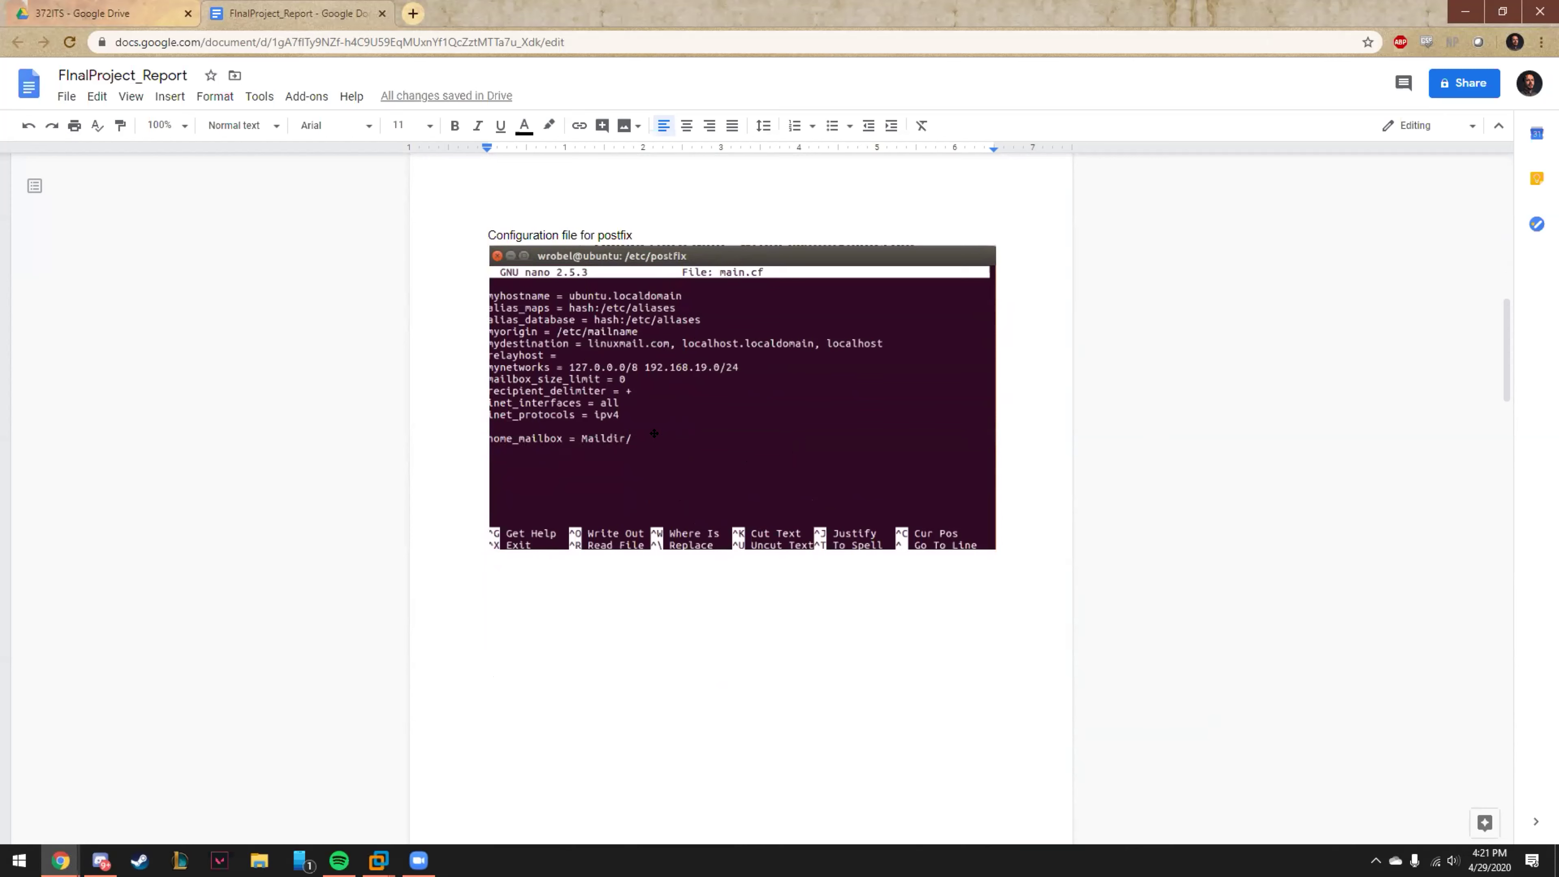
scroll(654, 434, "down", 9)
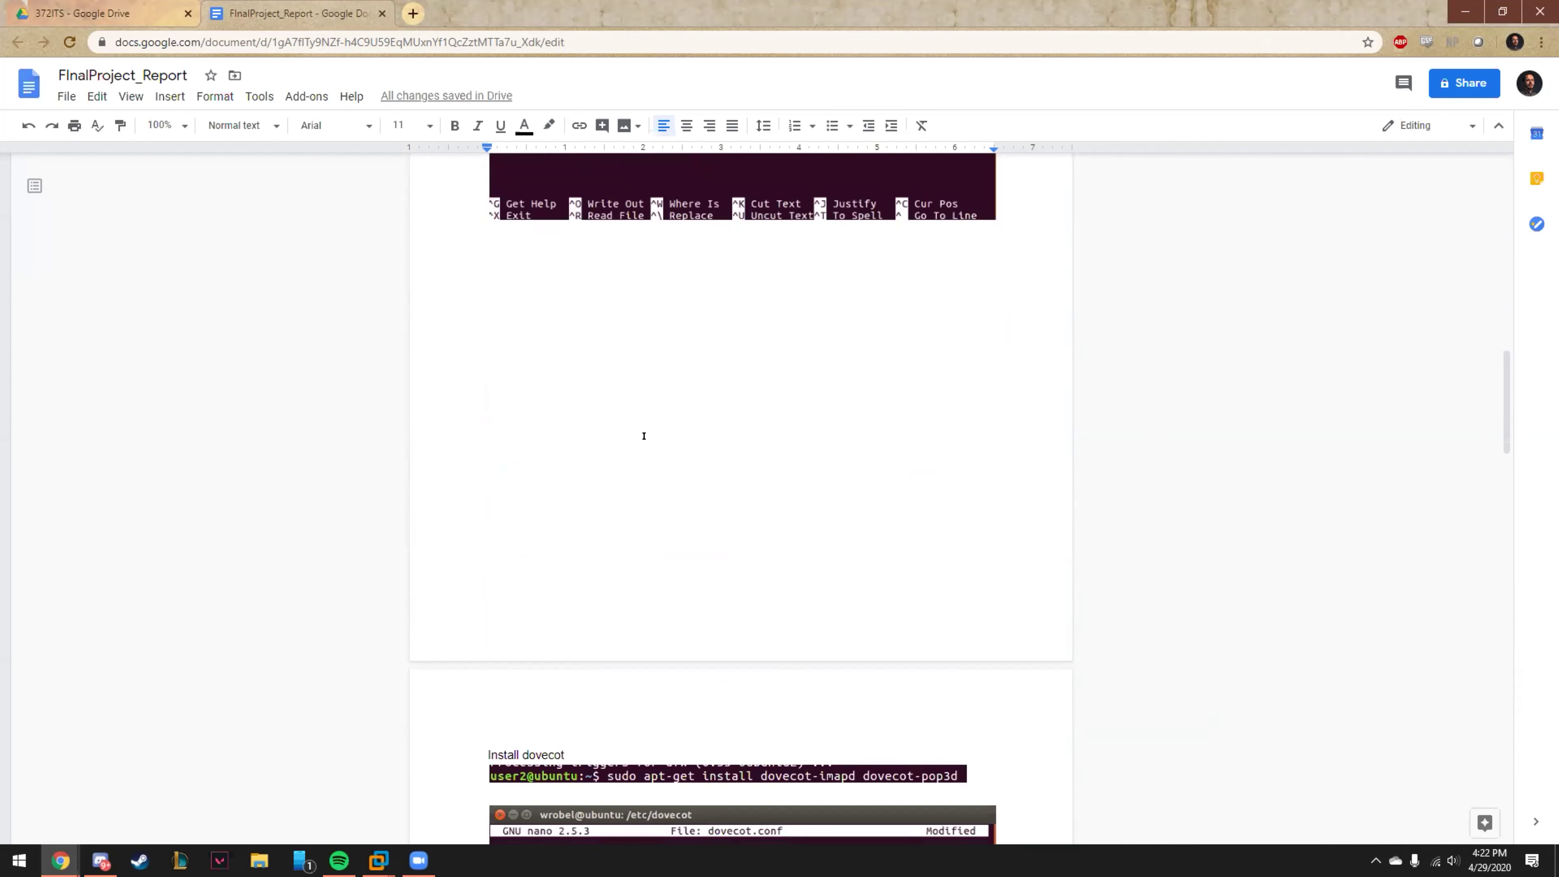
Scroll through the dovecot.conf, 10-mail.conf and 10-master.conf screenshots to the adduser terminal output.
scroll(642, 435, "down", 4)
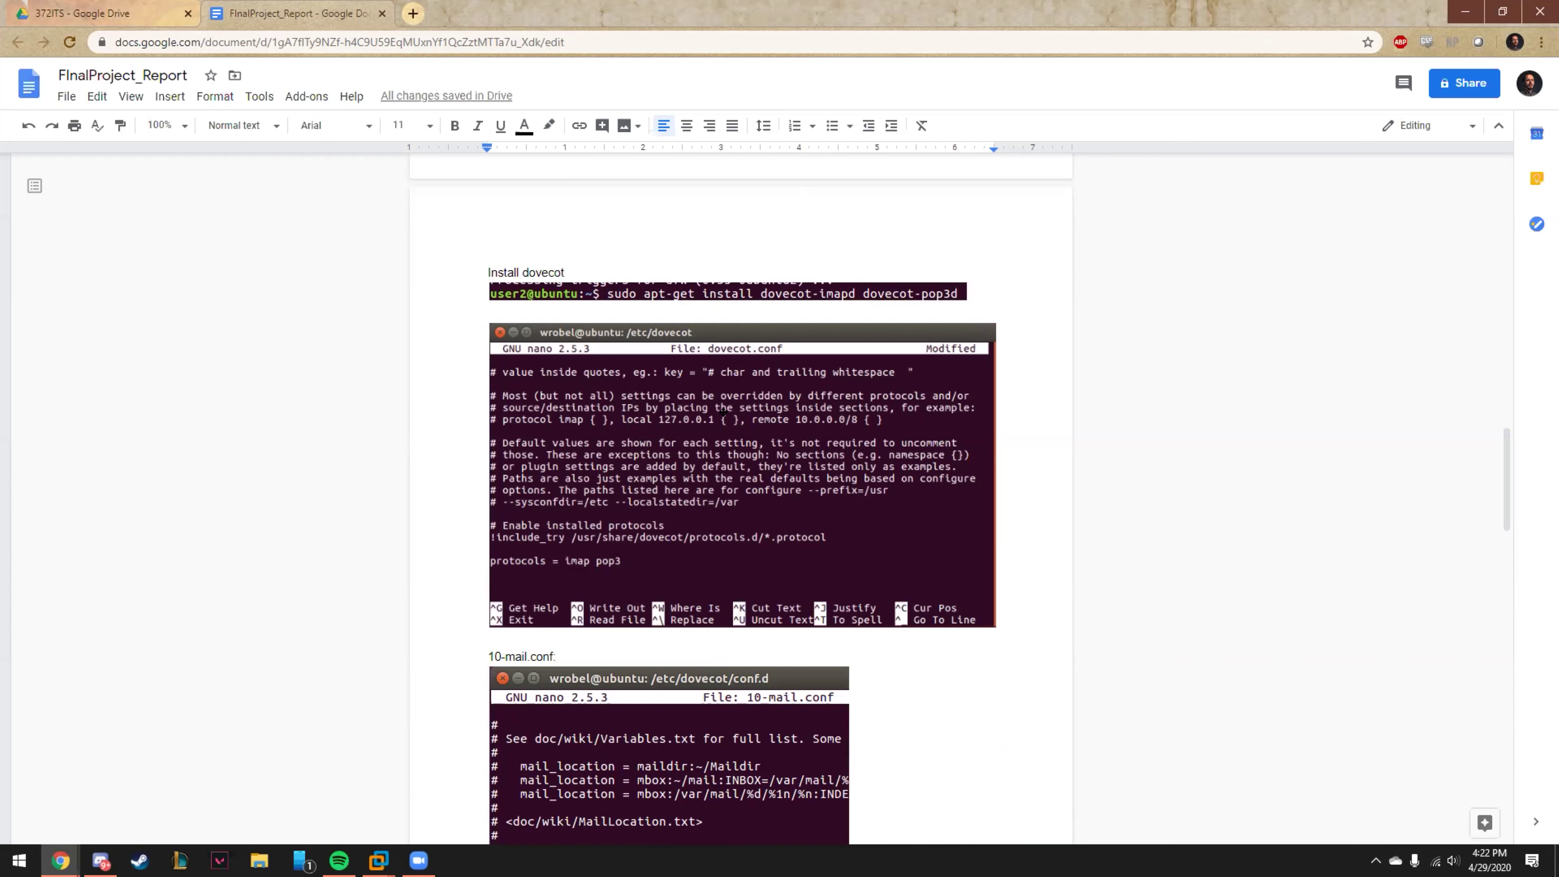
scroll(750, 487, "down", 1)
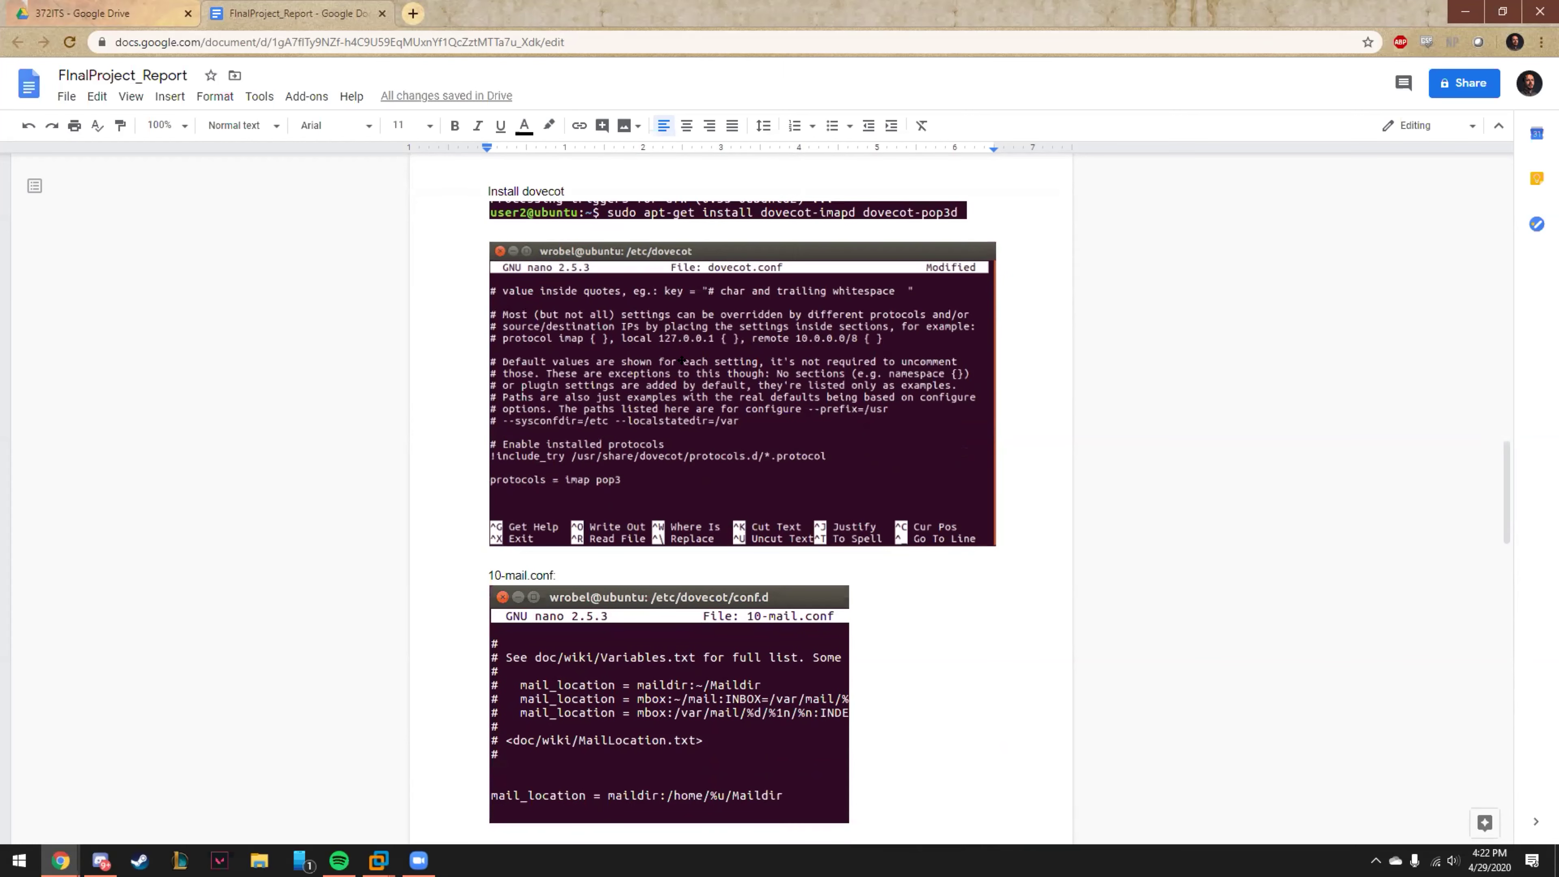
scroll(685, 396, "down", 1)
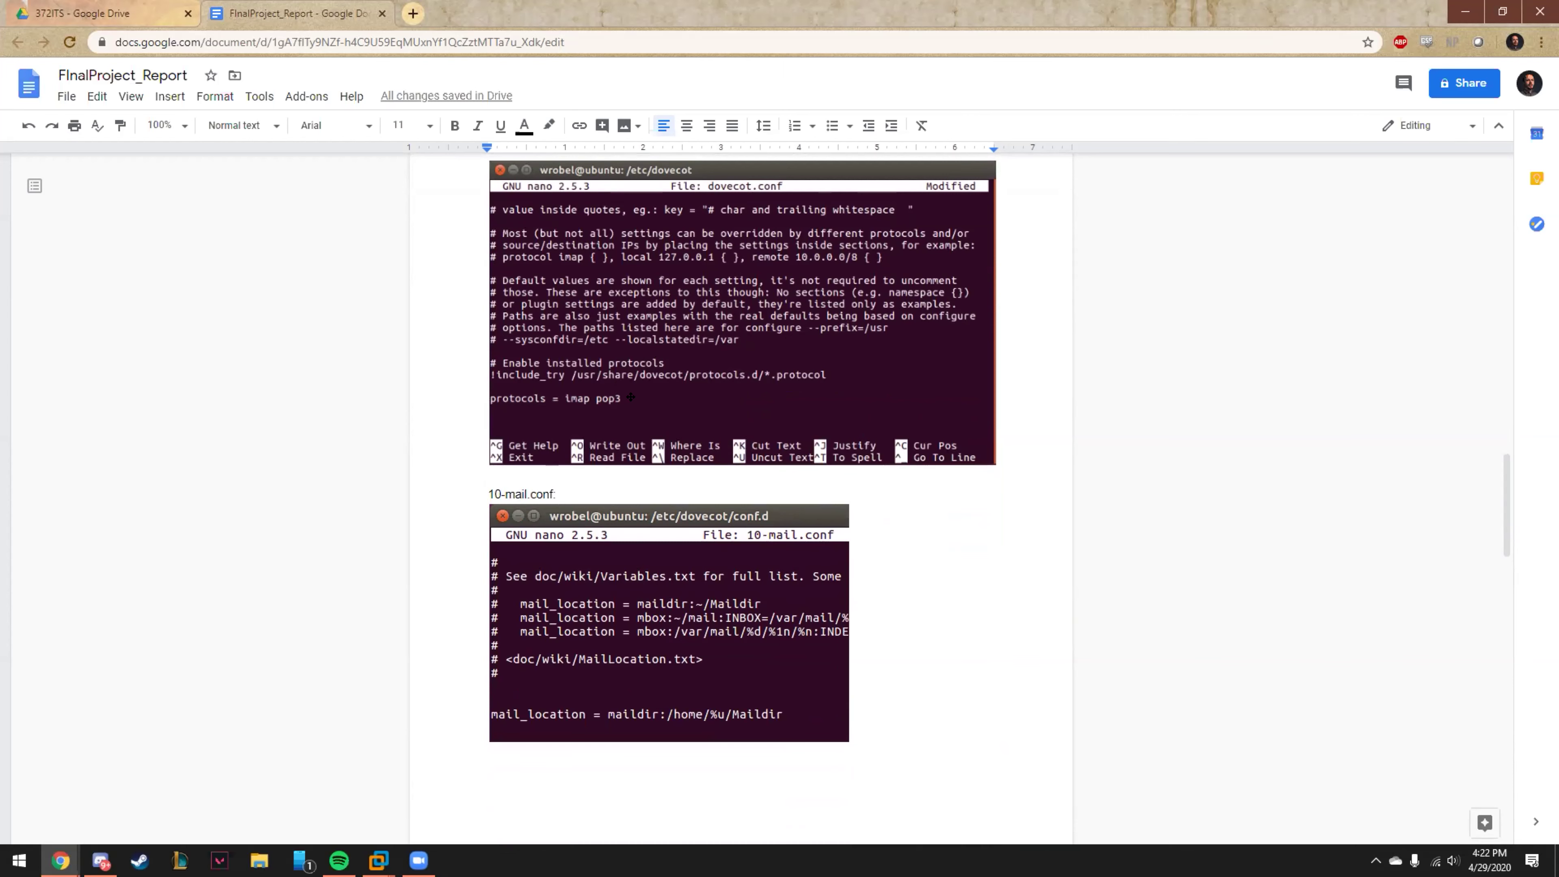
scroll(634, 398, "down", 4)
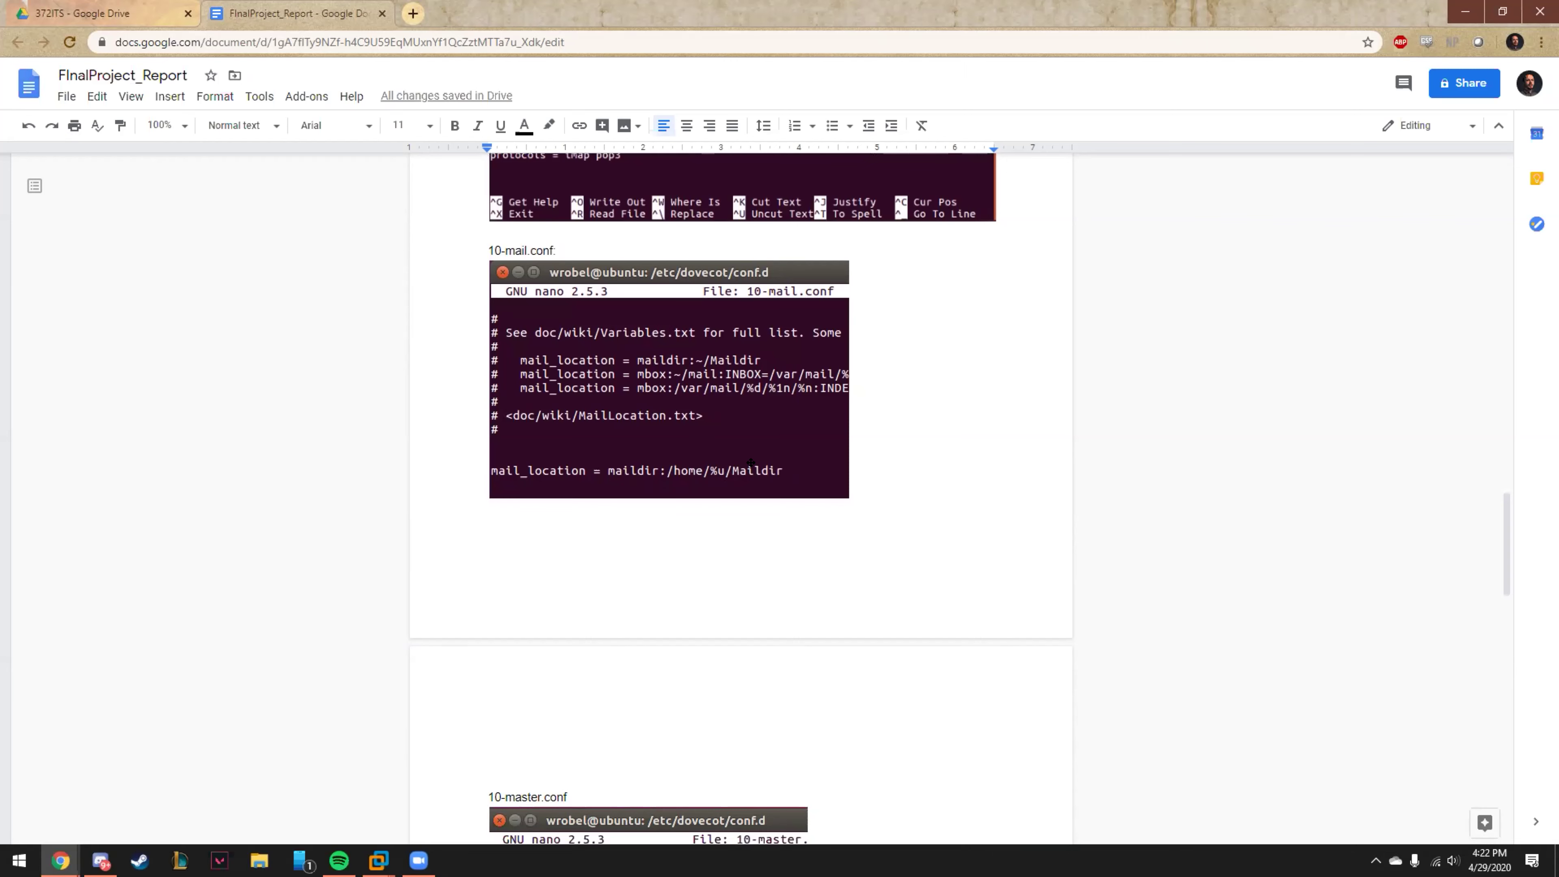
scroll(746, 461, "down", 6)
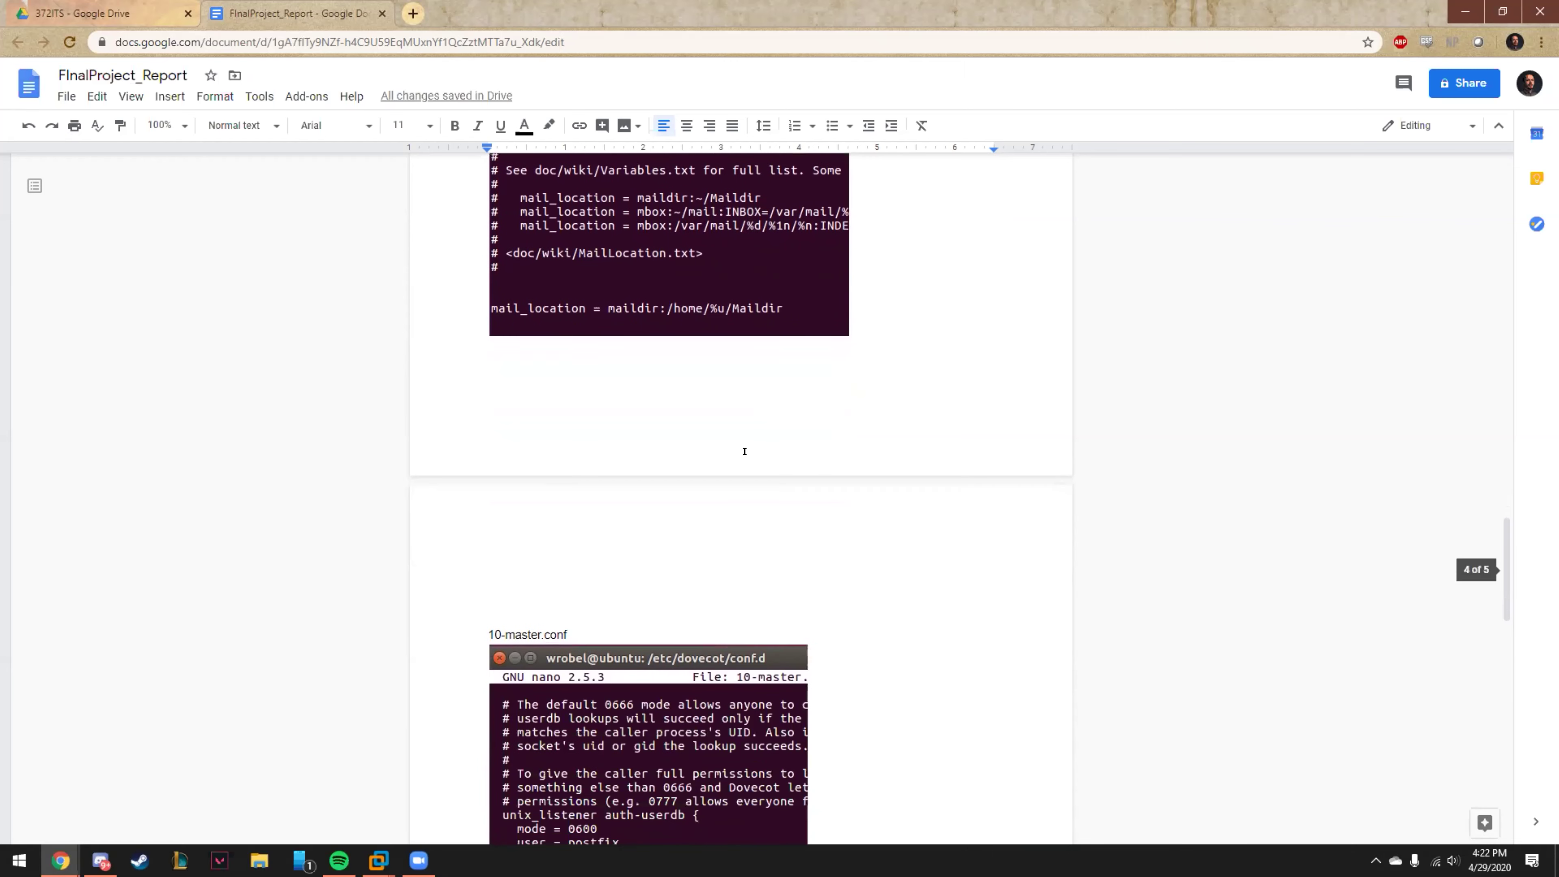
scroll(737, 451, "down", 3)
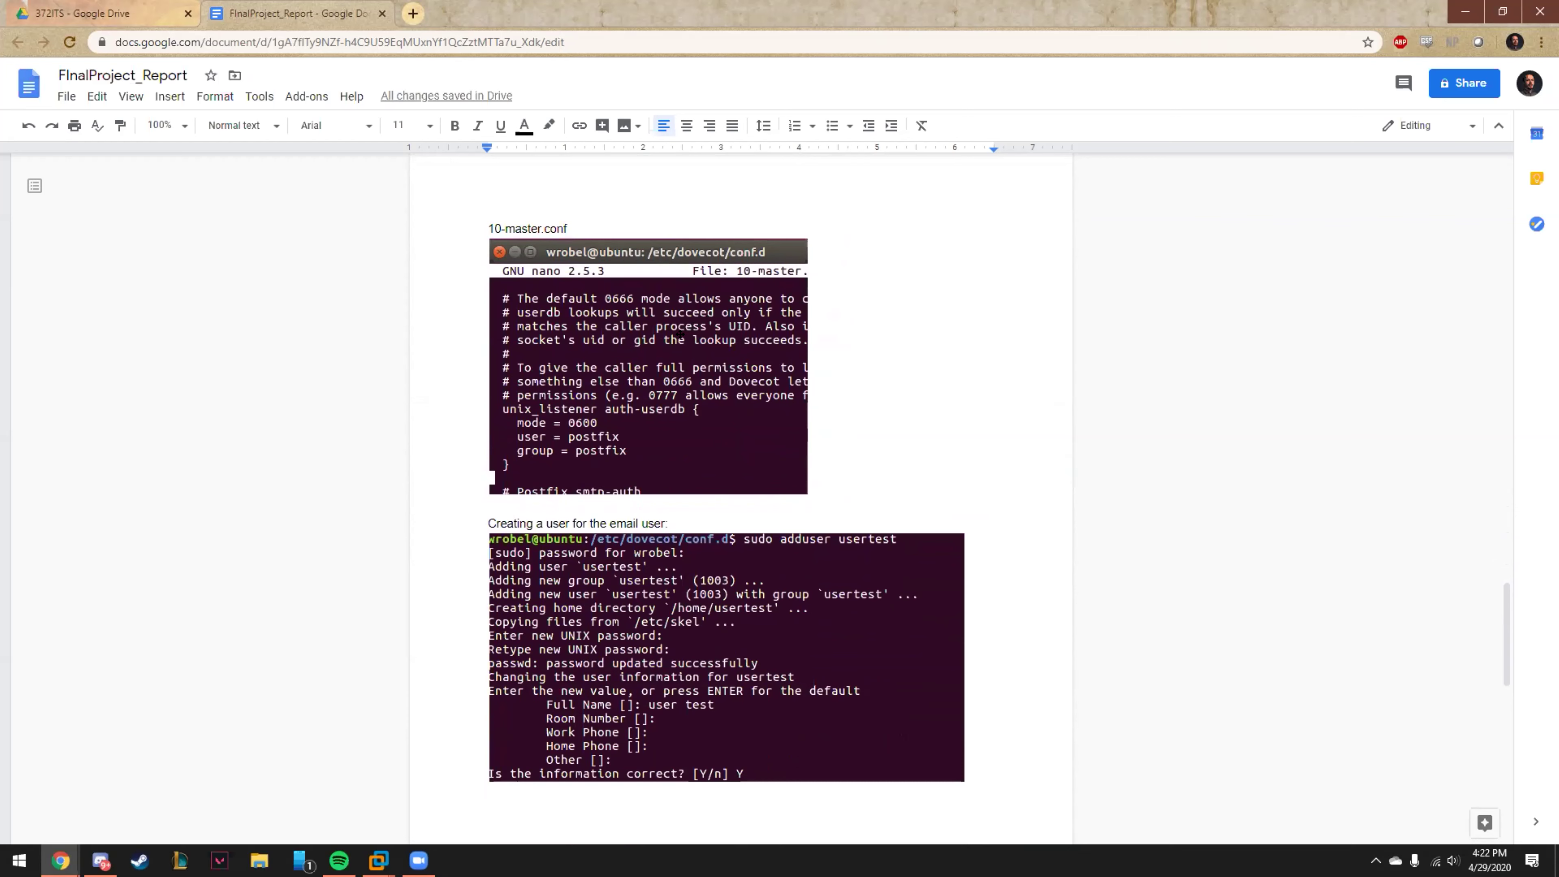
Scroll down to the Thunderbird account-setup and mailbox screenshots under 'Connecting to the email server via Thunderbird'.
scroll(619, 423, "down", 1)
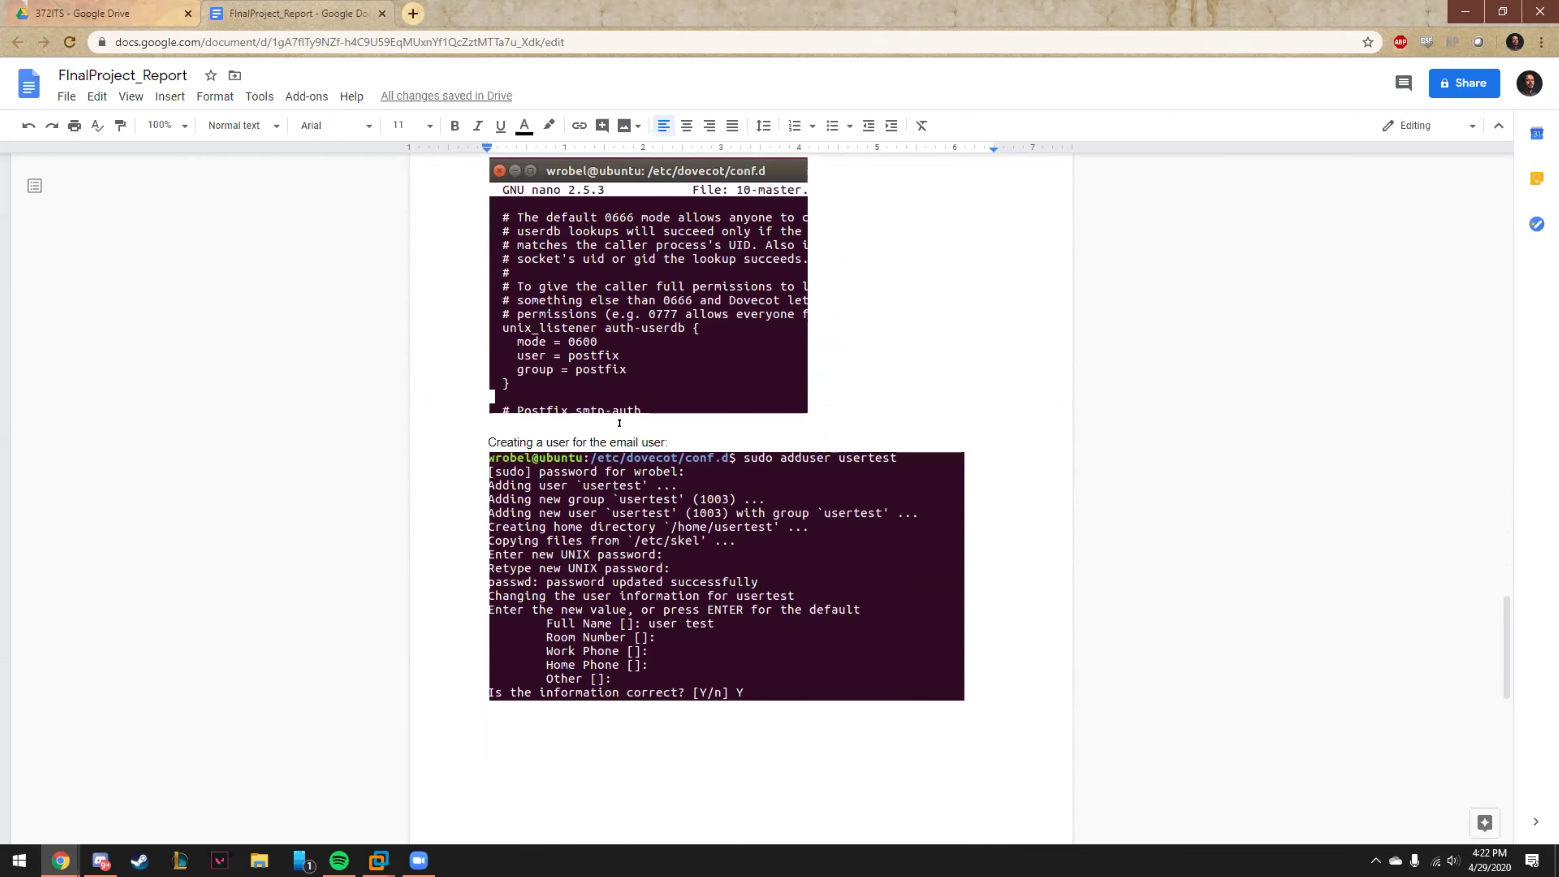
scroll(619, 422, "down", 3)
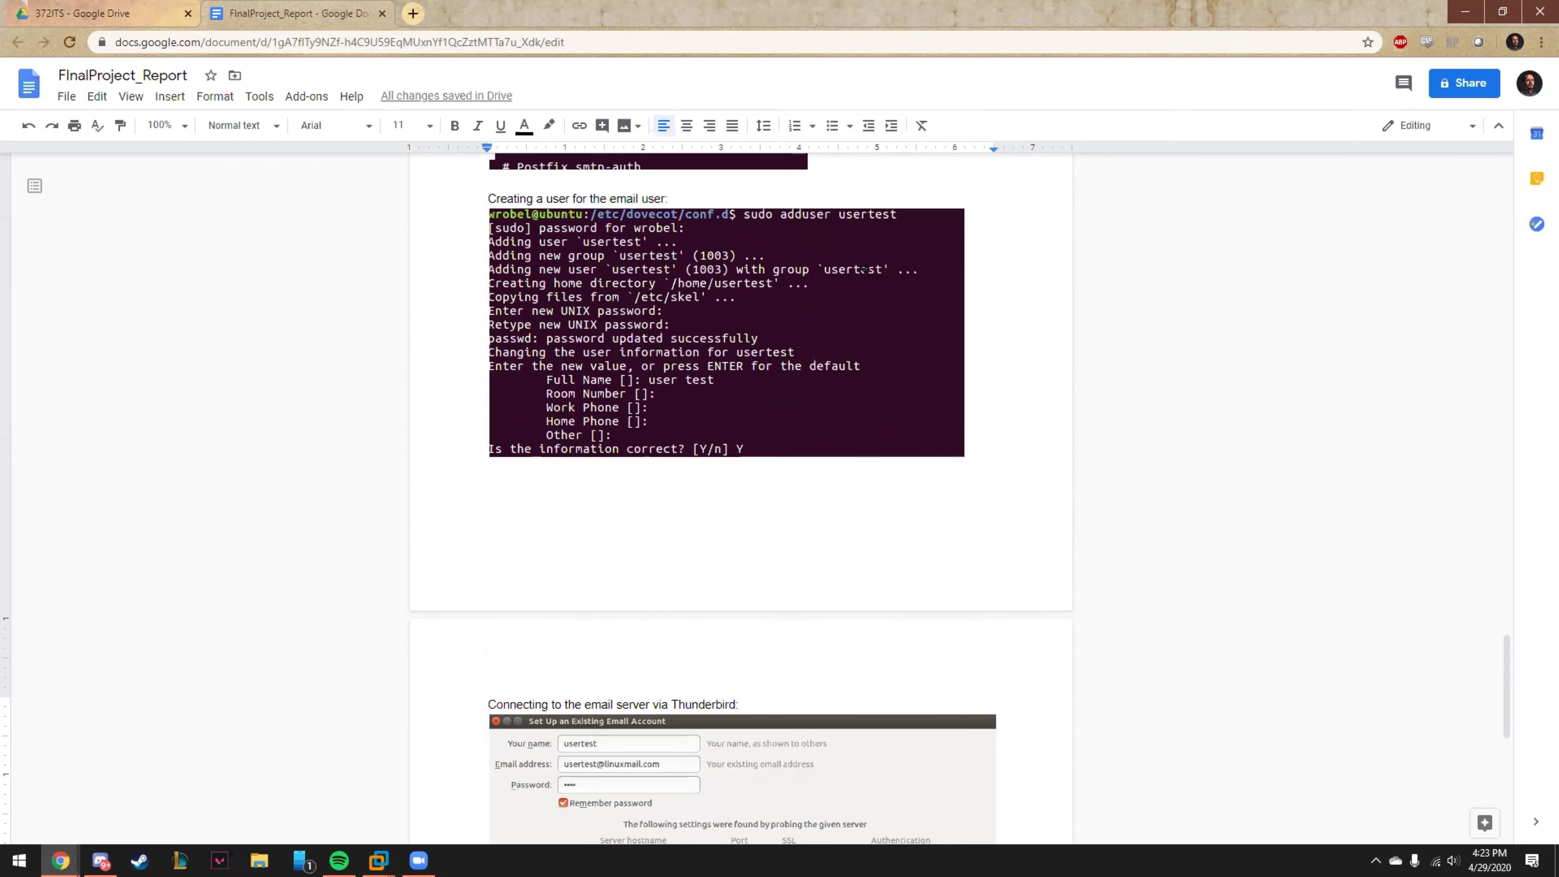
scroll(823, 451, "down", 3)
scroll(908, 418, "down", 1)
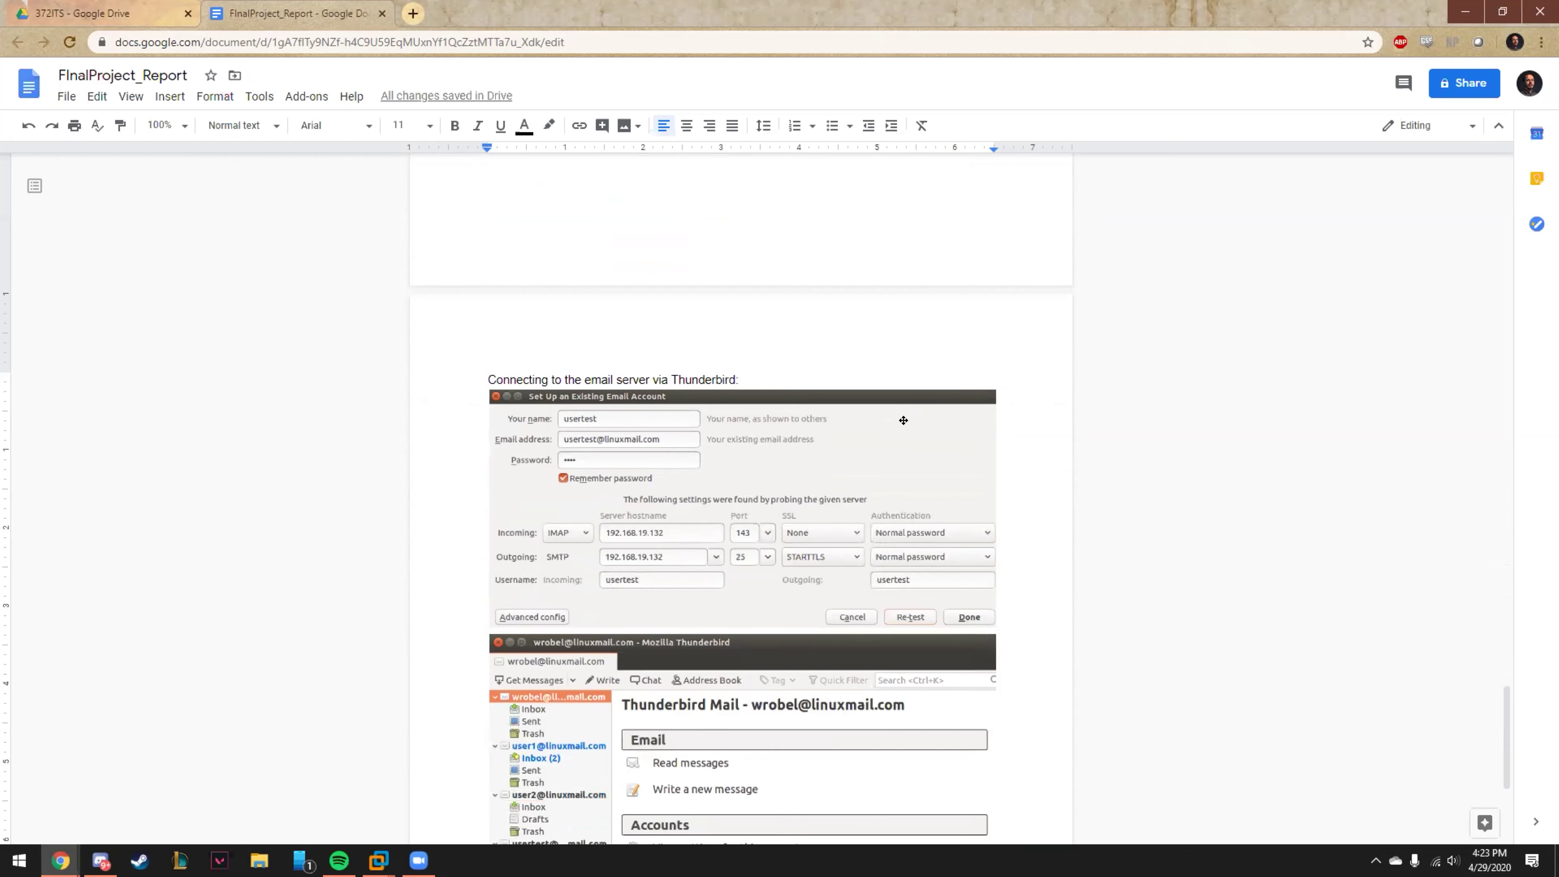
scroll(983, 410, "down", 4)
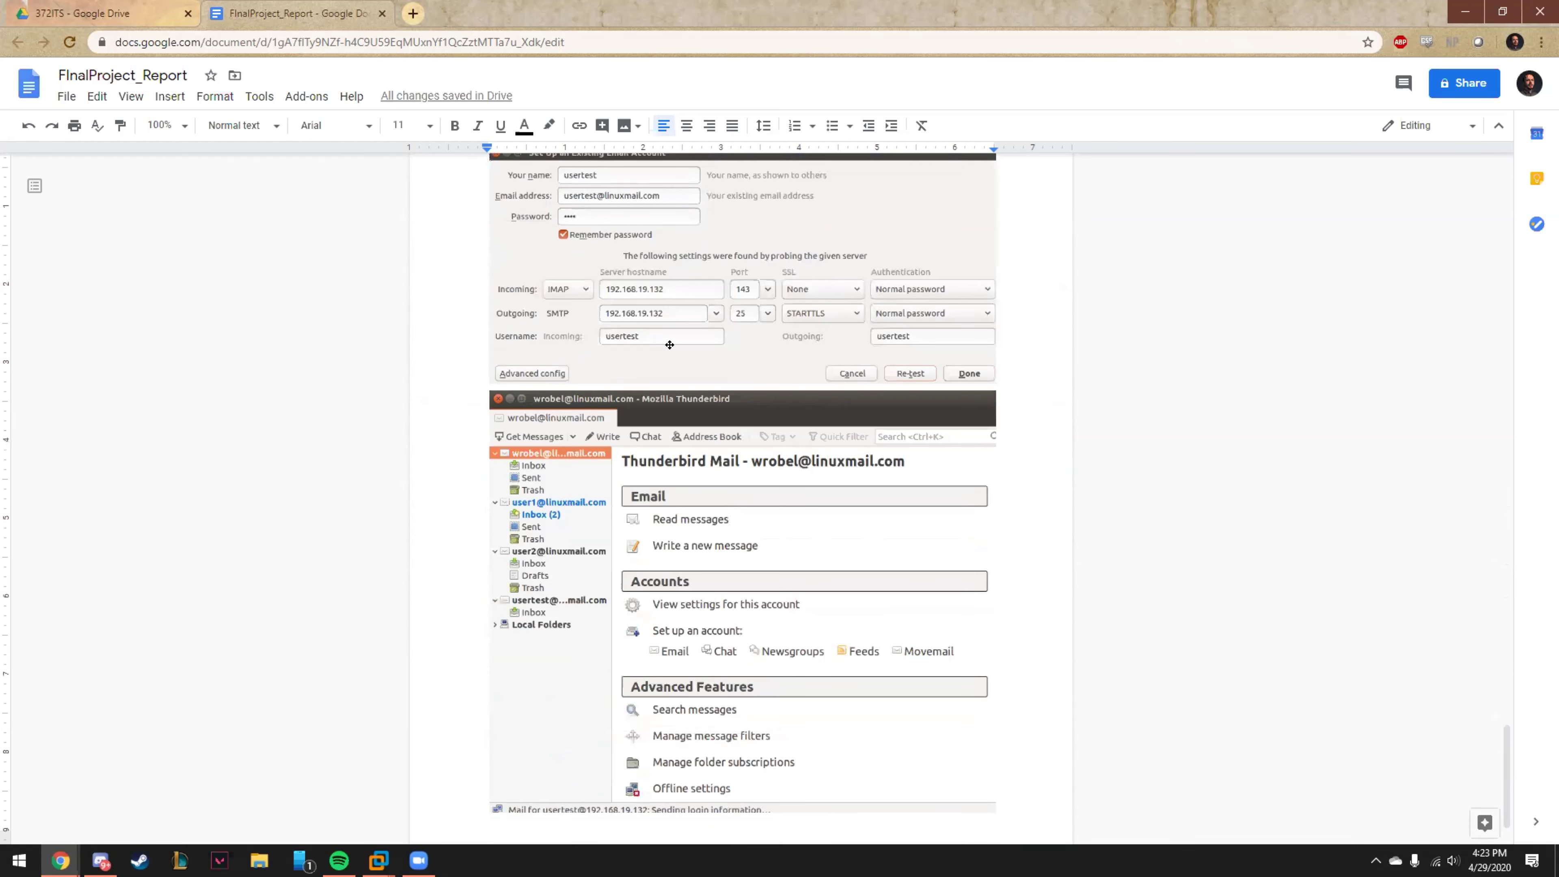
scroll(670, 341, "up", 3)
scroll(719, 342, "down", 4)
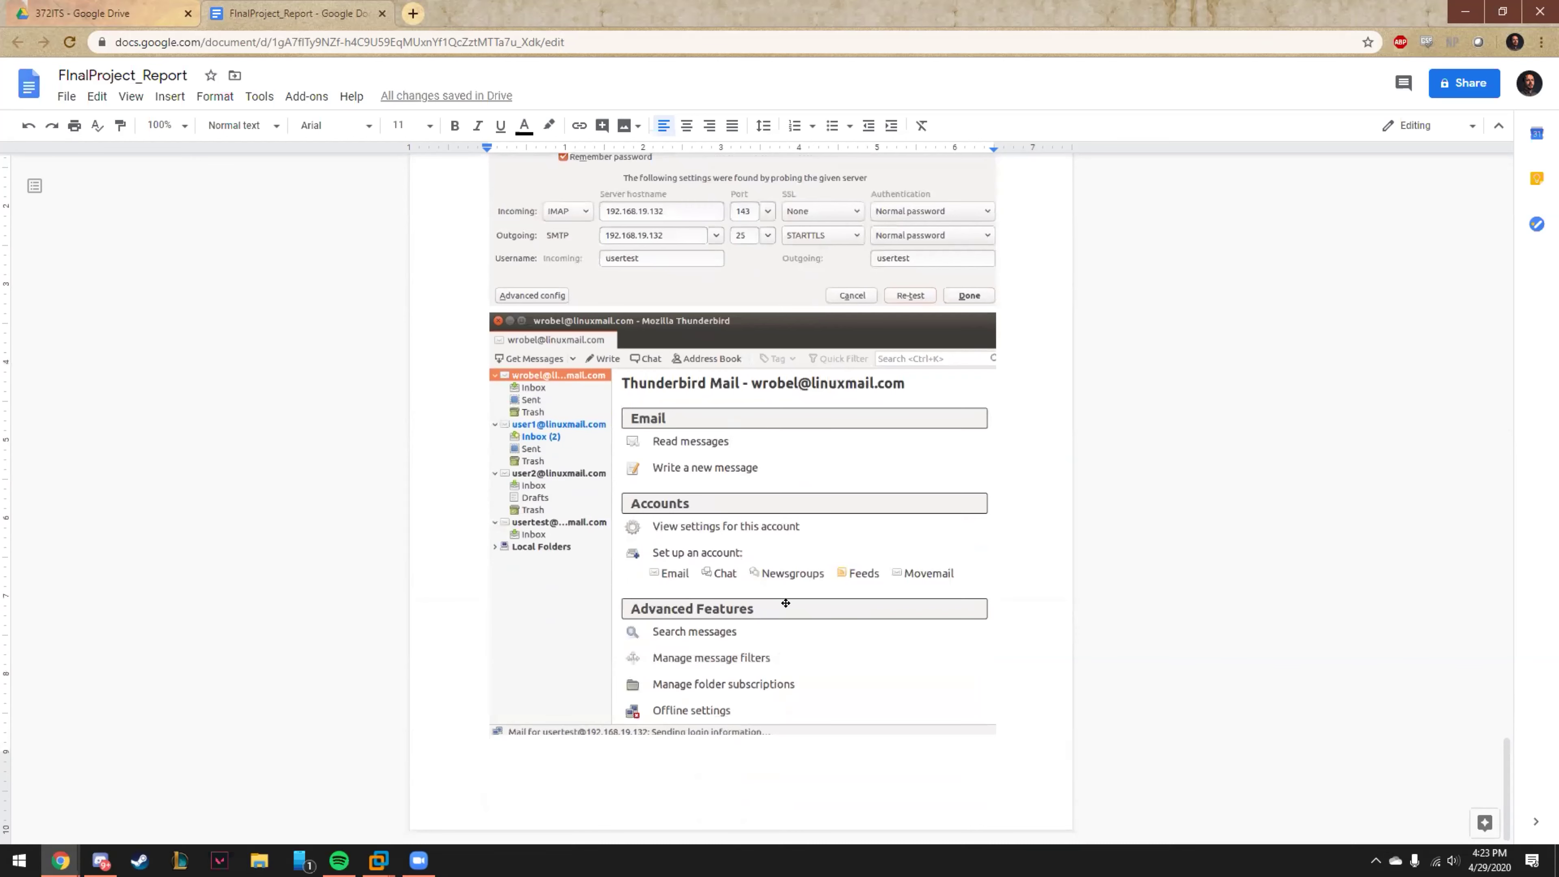
Bring the UbuntuMain virtual machine forward and log in with the account password.
mouse_move(379, 860)
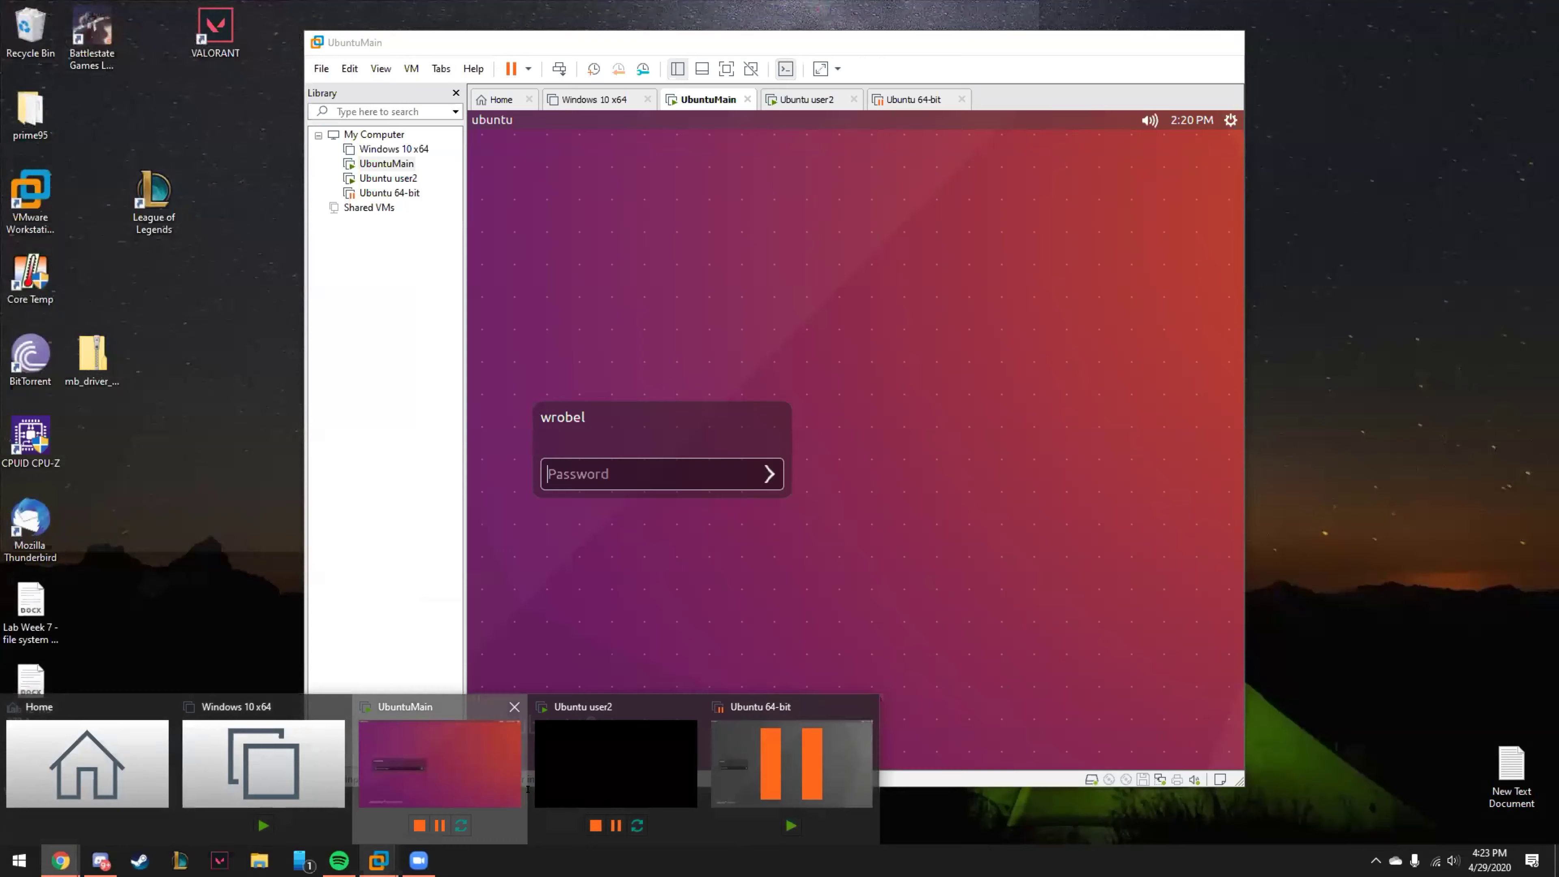
left_click(444, 755)
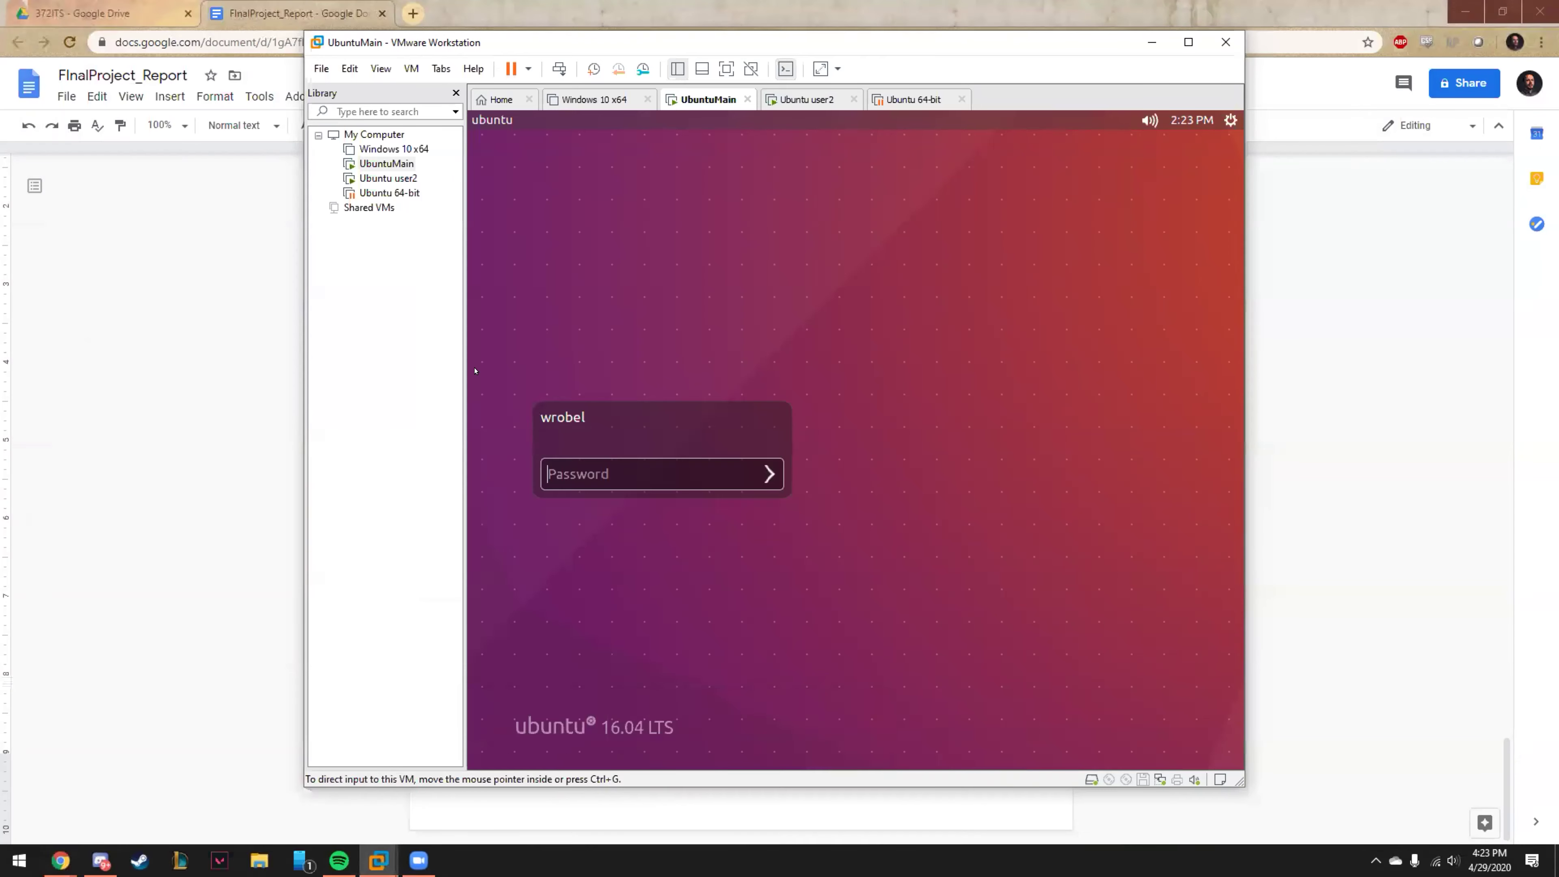
type("••")
key("Return")
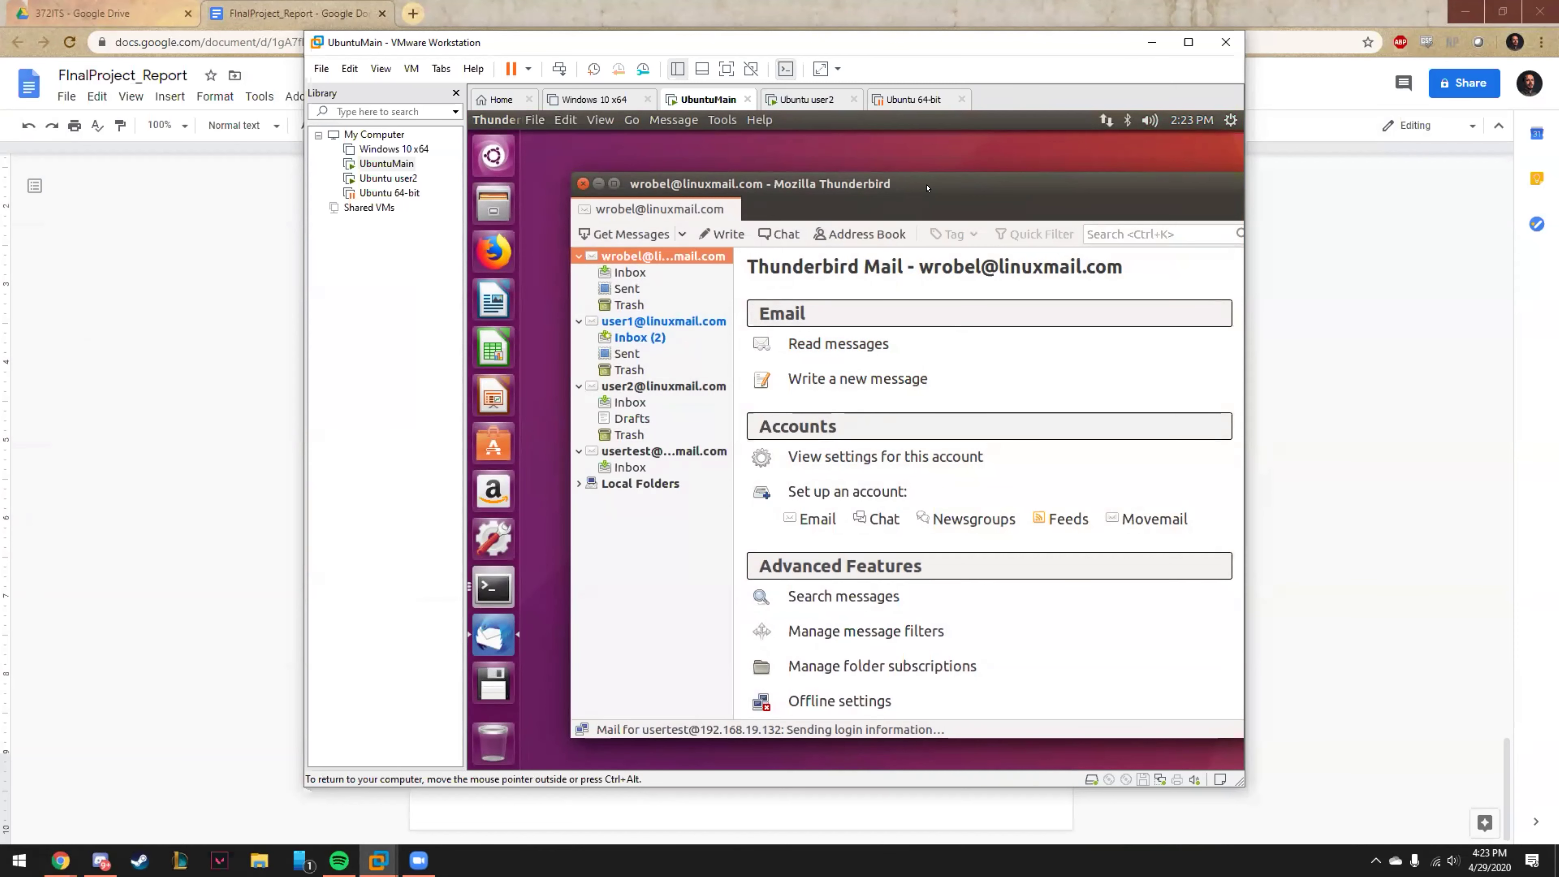
Close Thunderbird and the old terminal, then open a new terminal from the desktop and move it up.
left_click(582, 183)
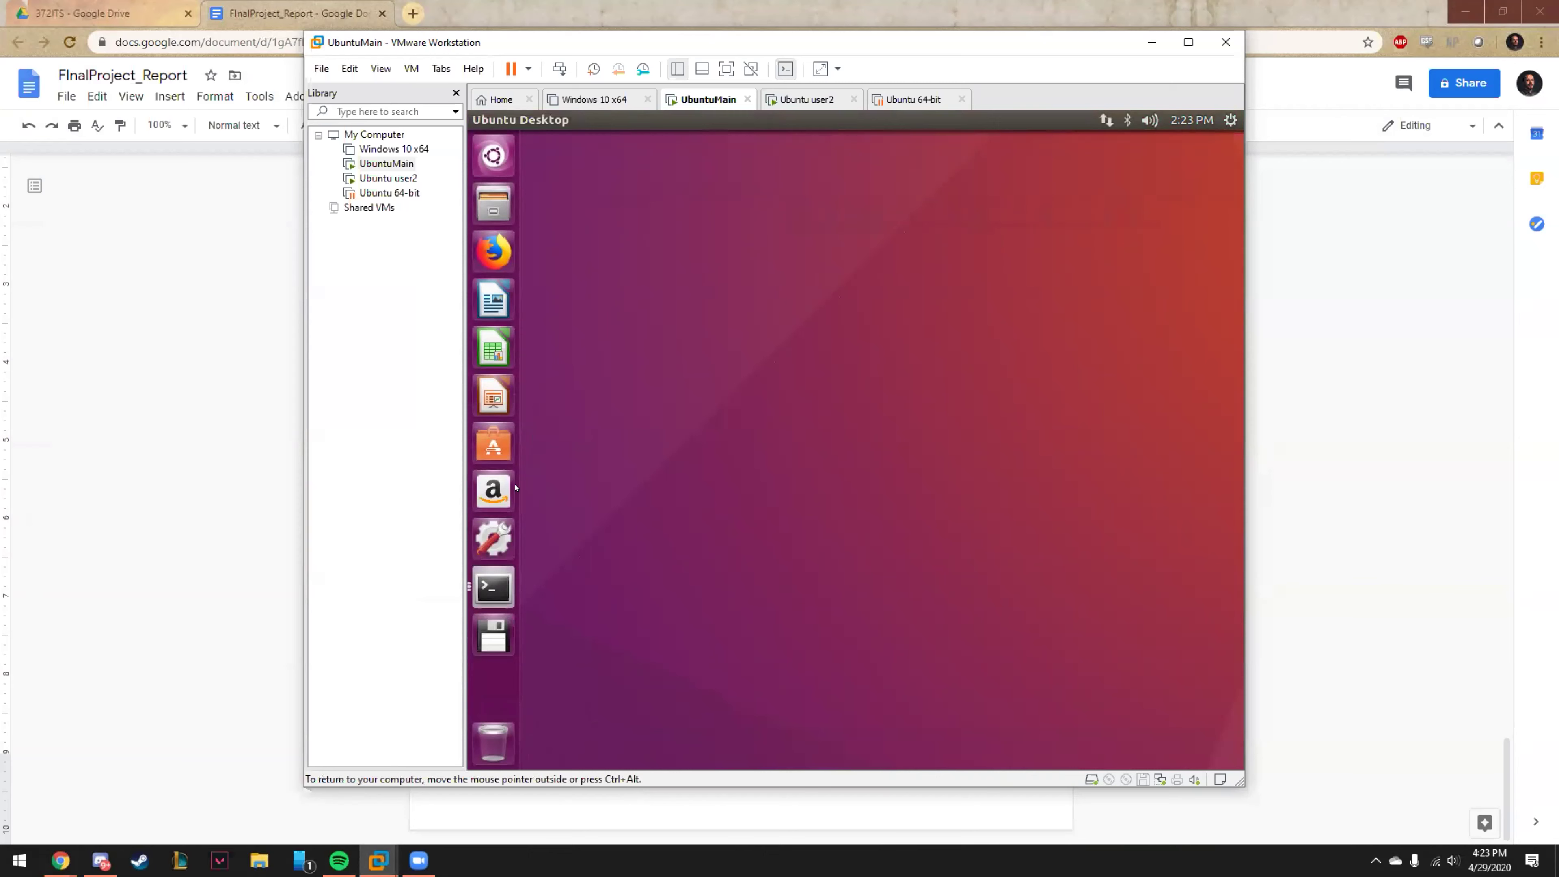
left_click(477, 578)
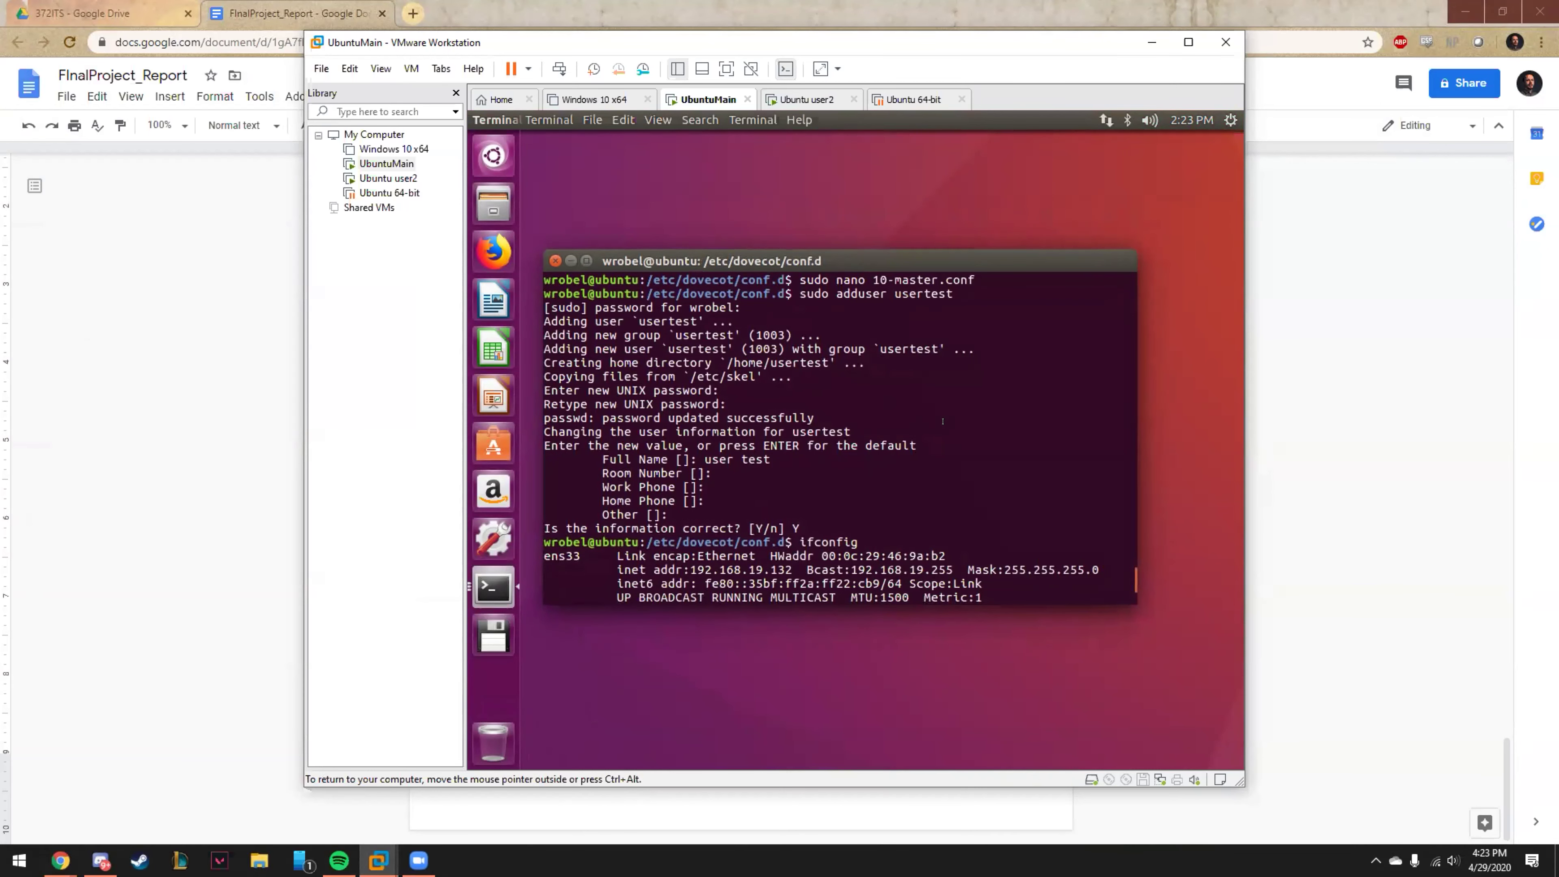
left_click(555, 260)
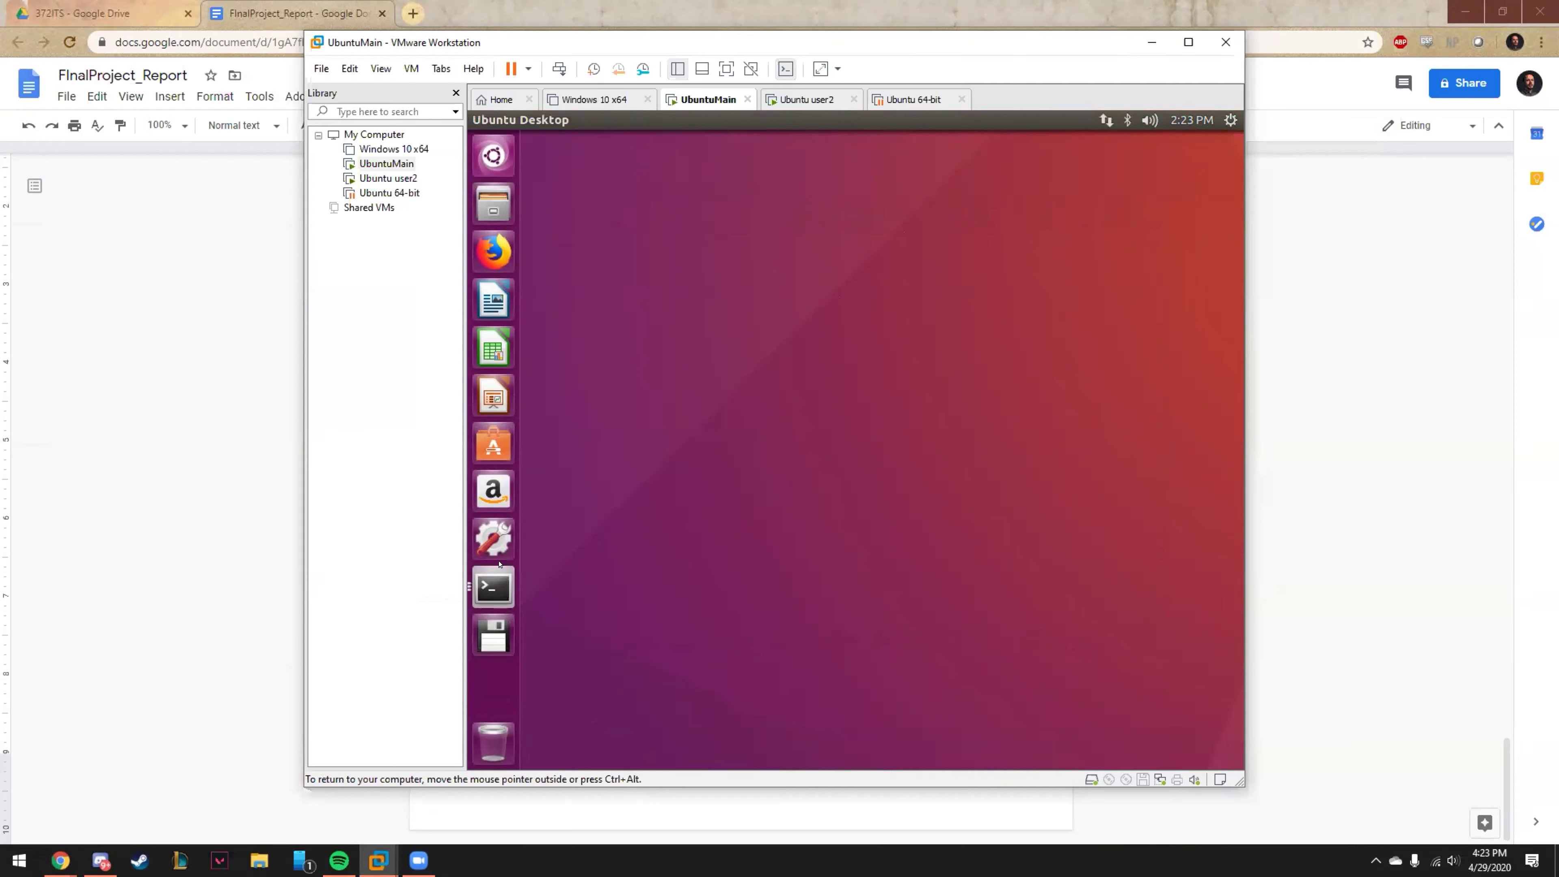
right_click(623, 530)
left_click(724, 584)
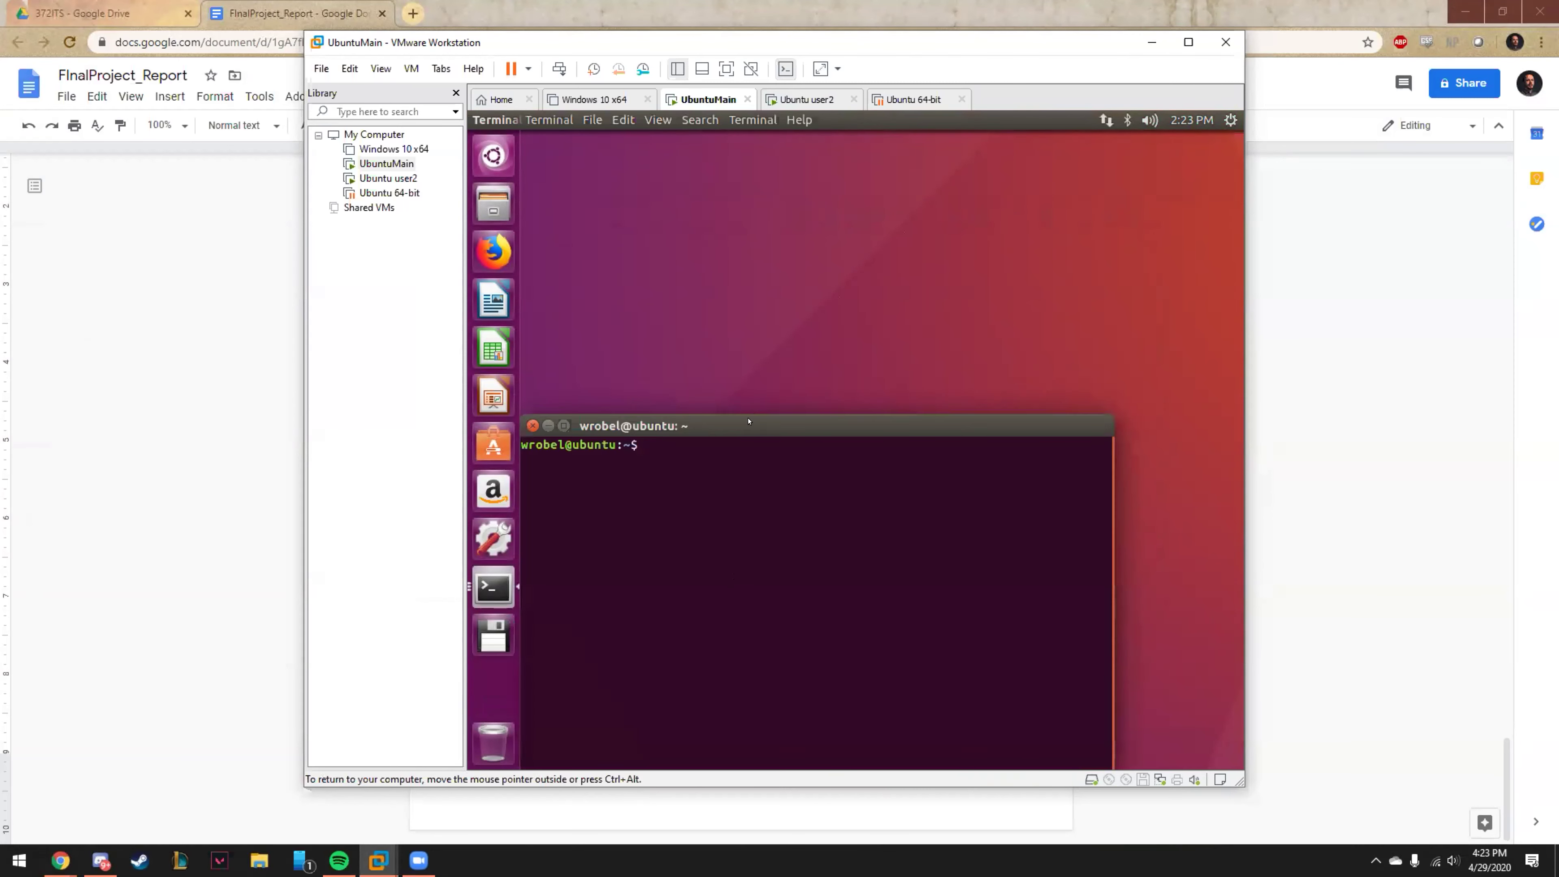
left_click_drag(749, 426, 783, 227)
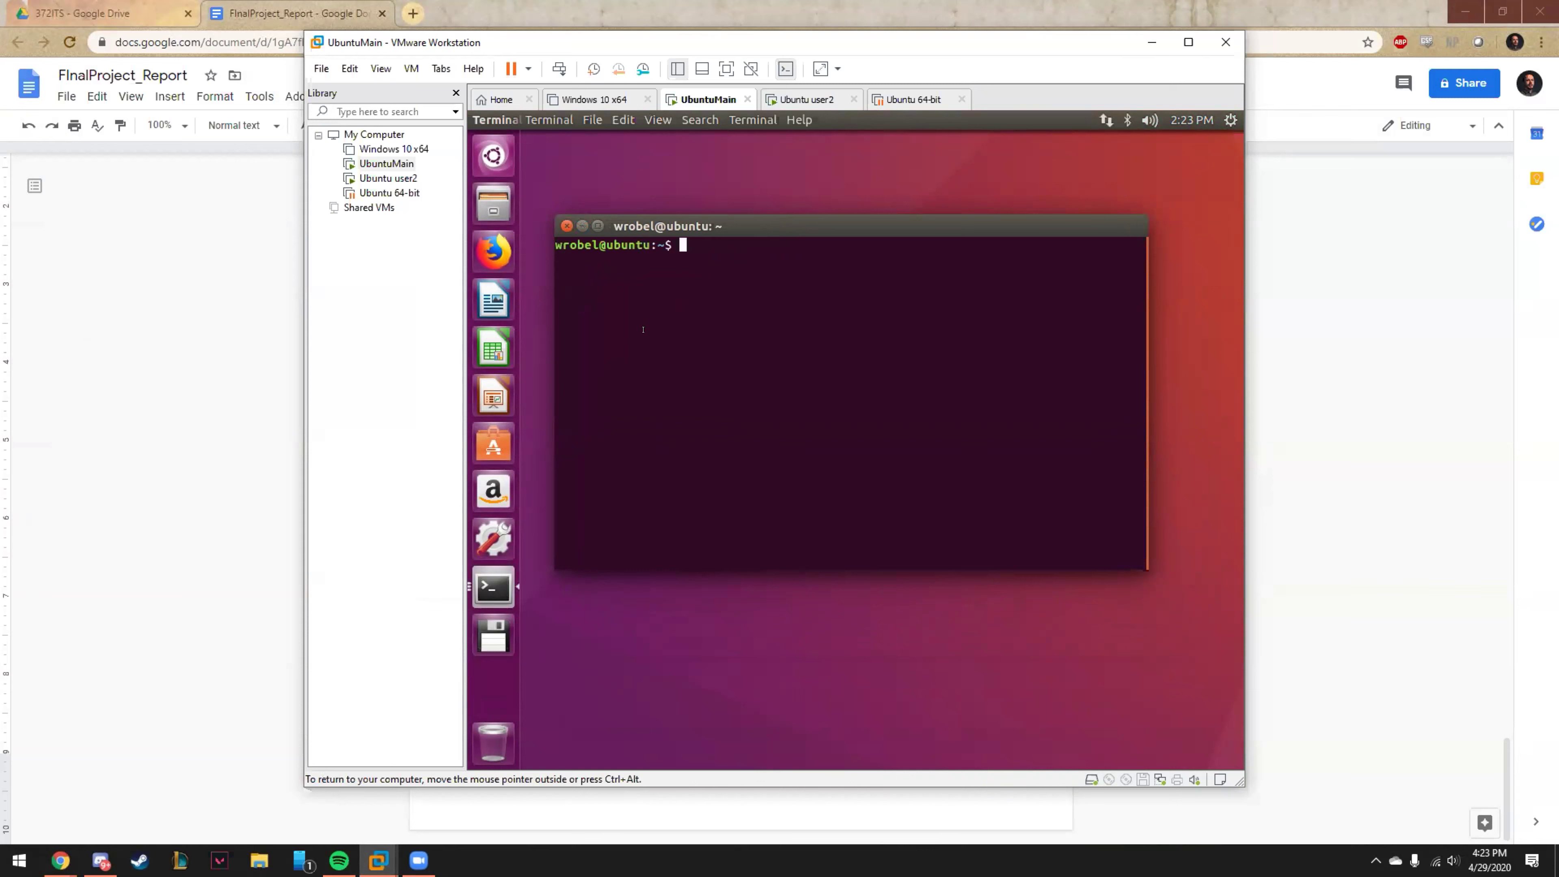
Run 'sudo adduser user4' and enter the administrator and new user passwords.
type("sudo adduser user5")
key("BackSpace")
type("4")
key("Return")
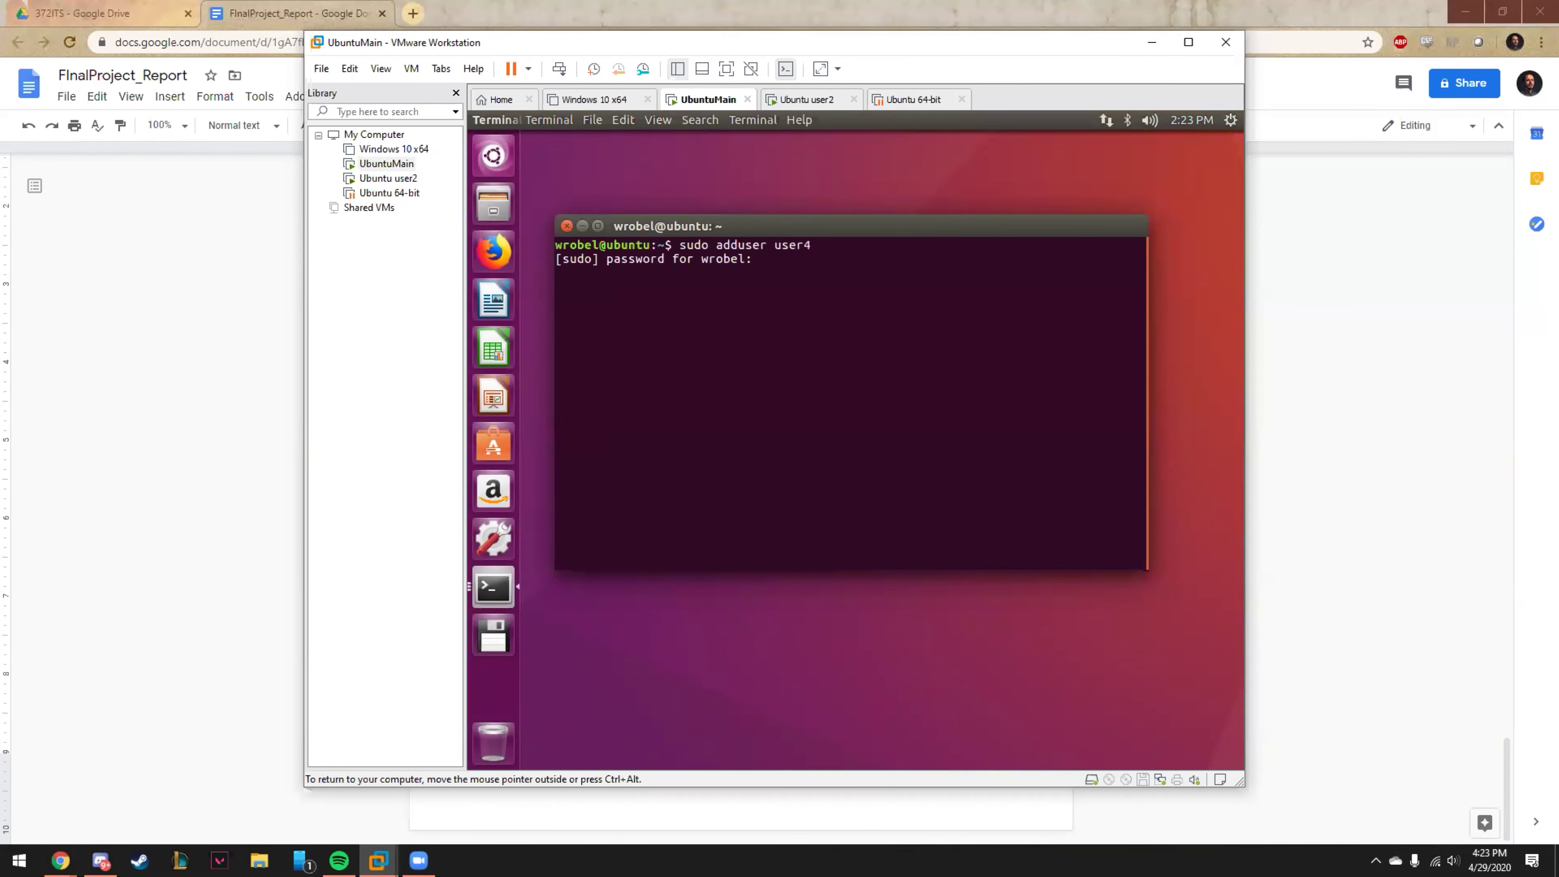
key("Return")
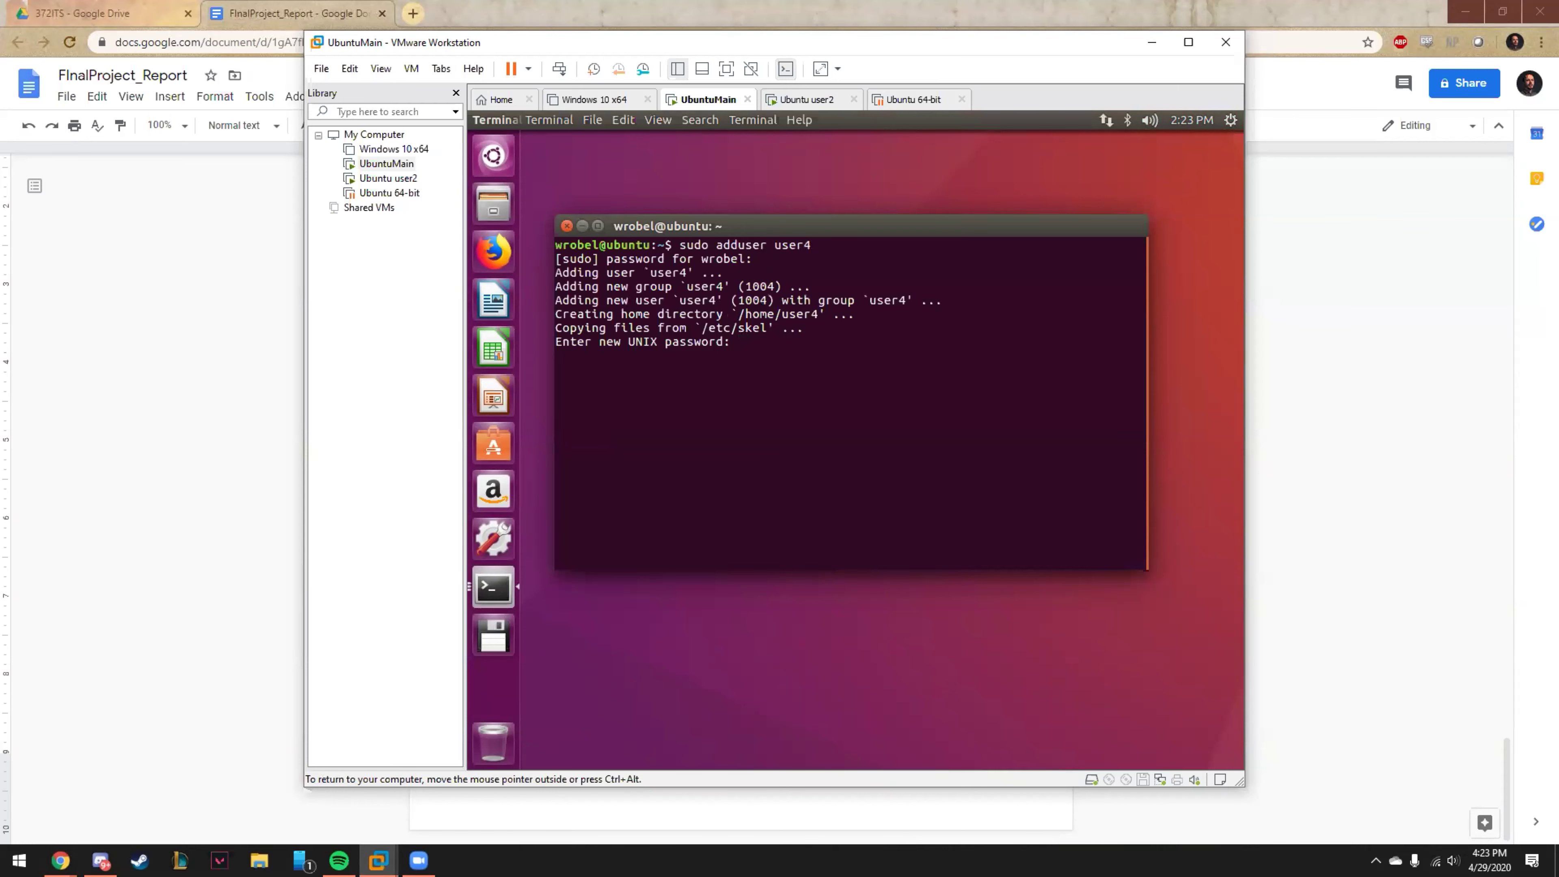
key("Return")
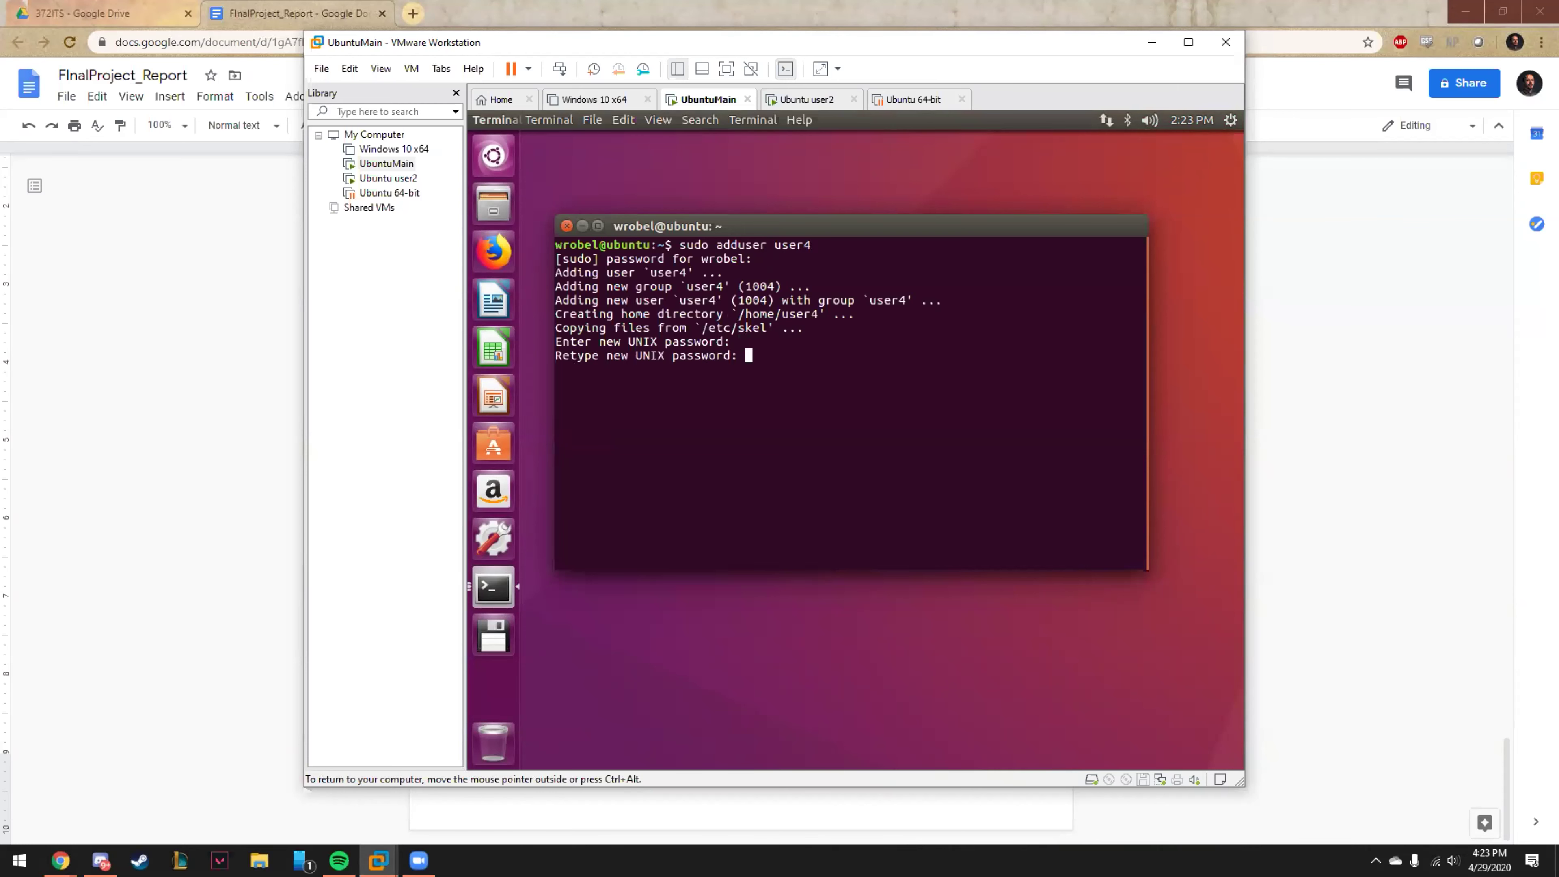
key("Return")
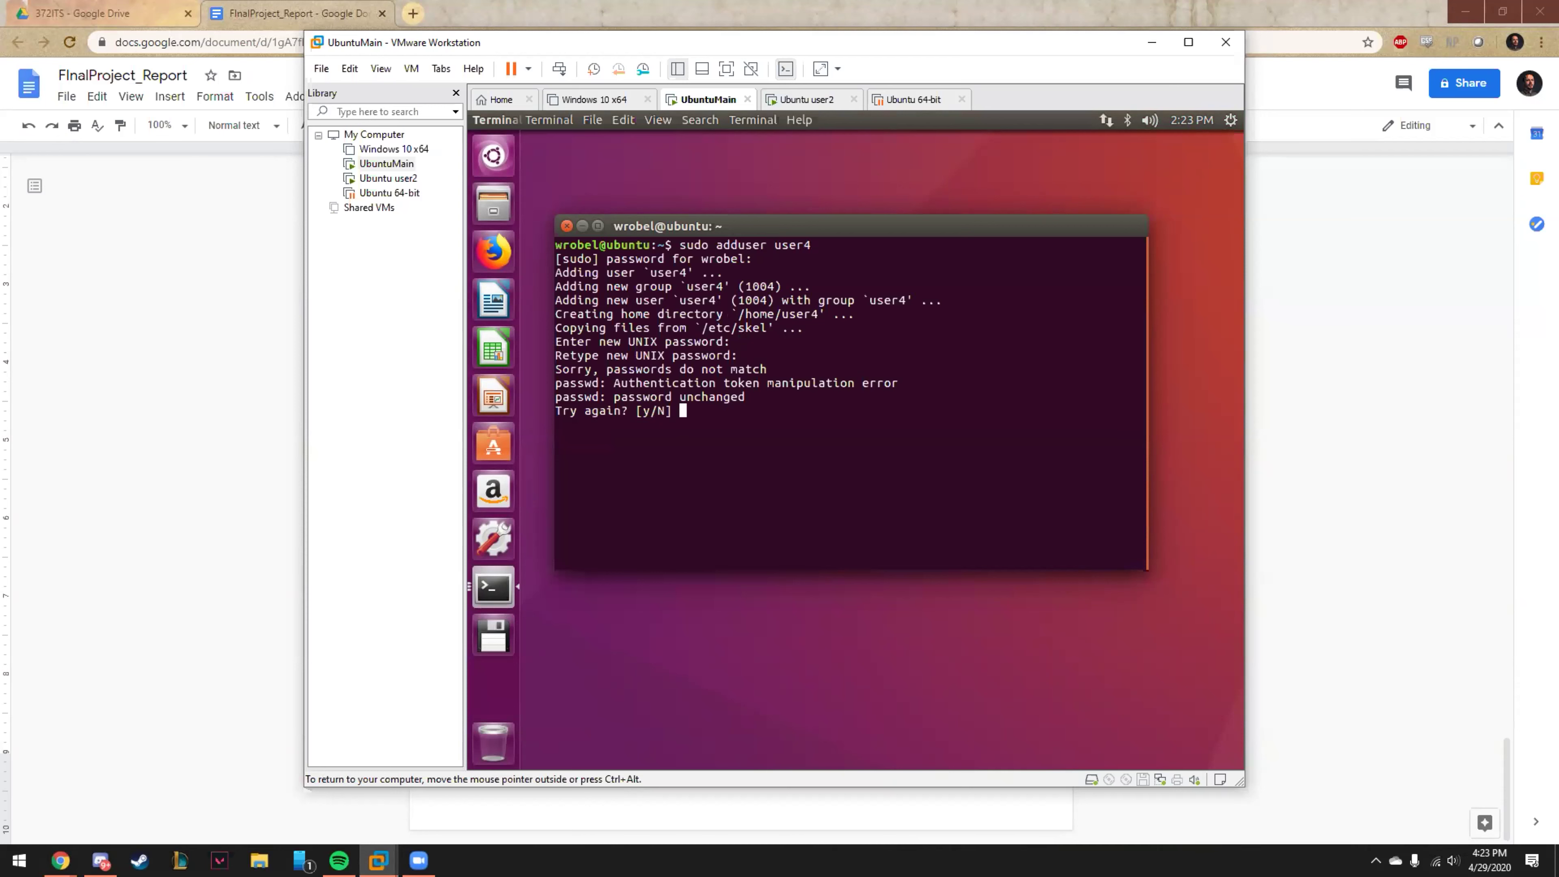
Retry the password, give user4 the full name user4, confirm with Y, and search for Thunderbird.
type("y")
key("Return")
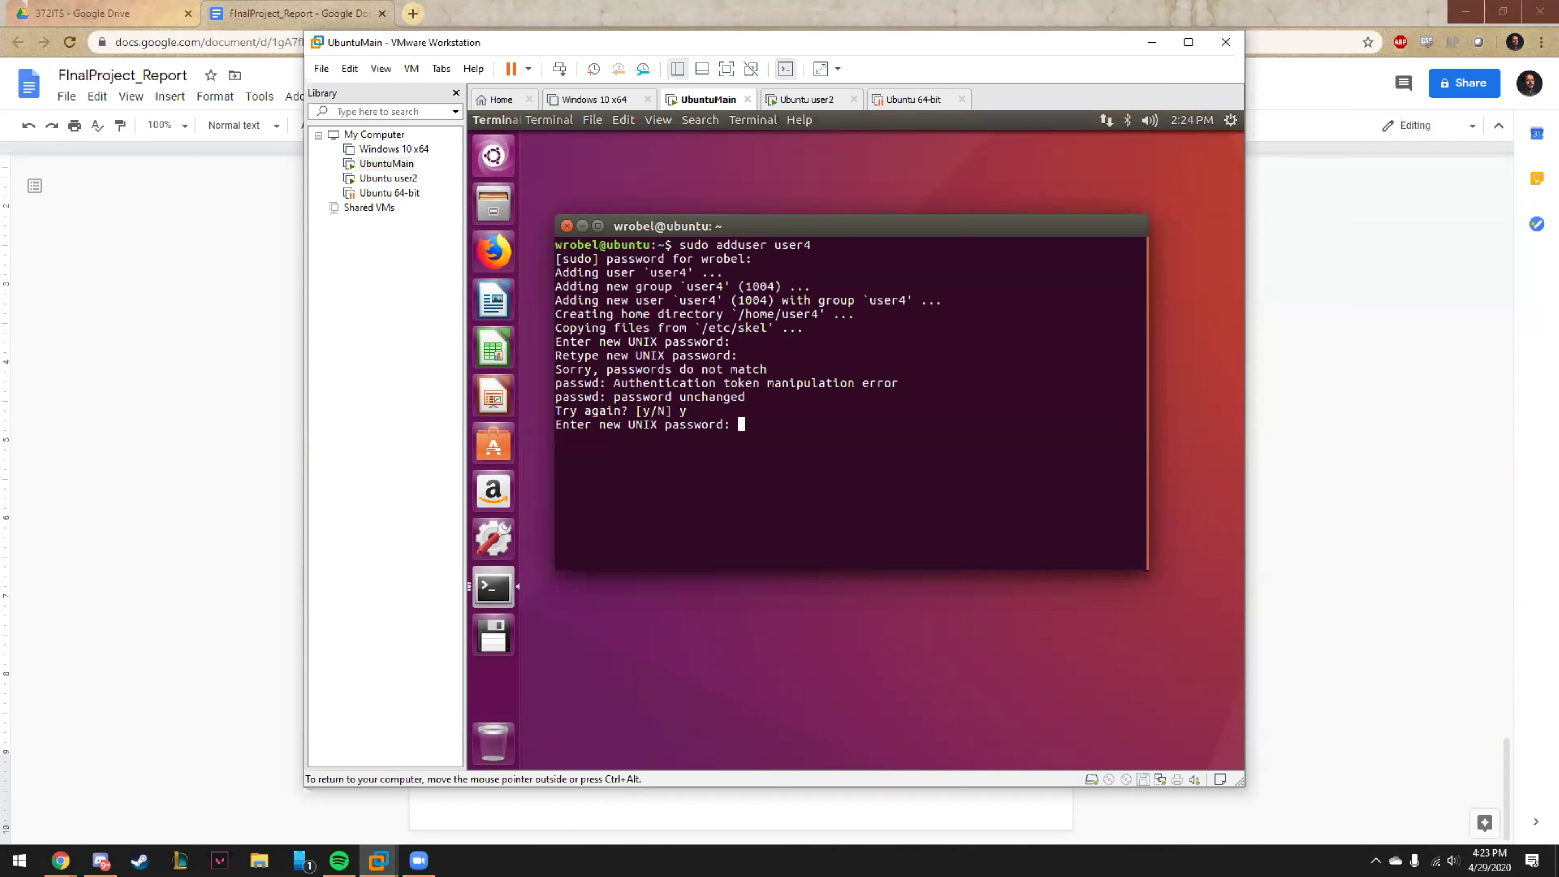
key("Return")
key("Return")
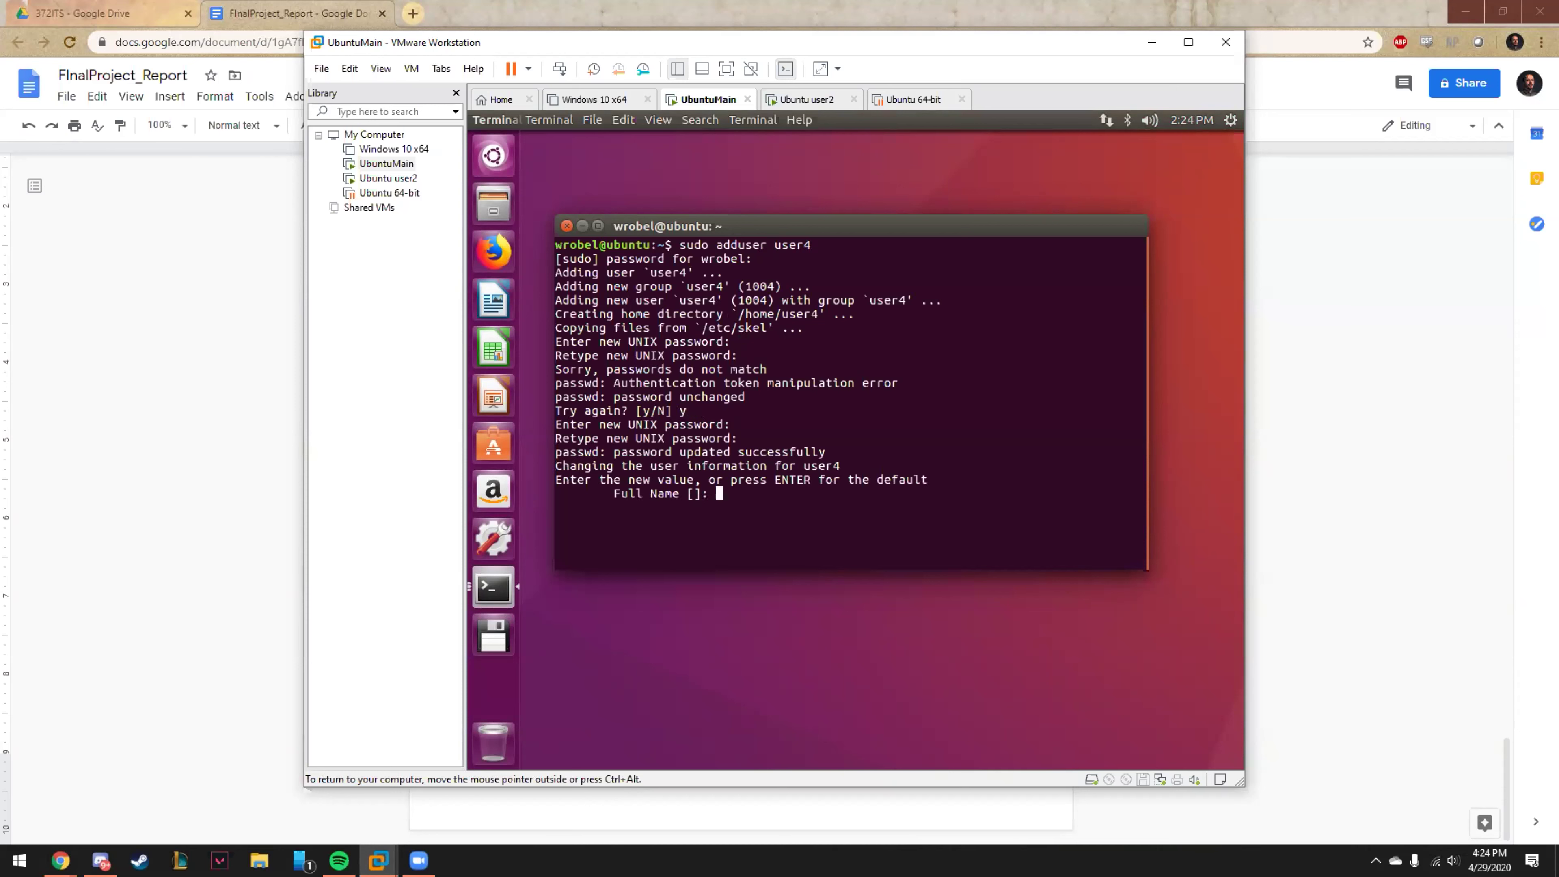
type("user4")
key("Return")
key("Return")
key("Return")
key("Return")
key("Return")
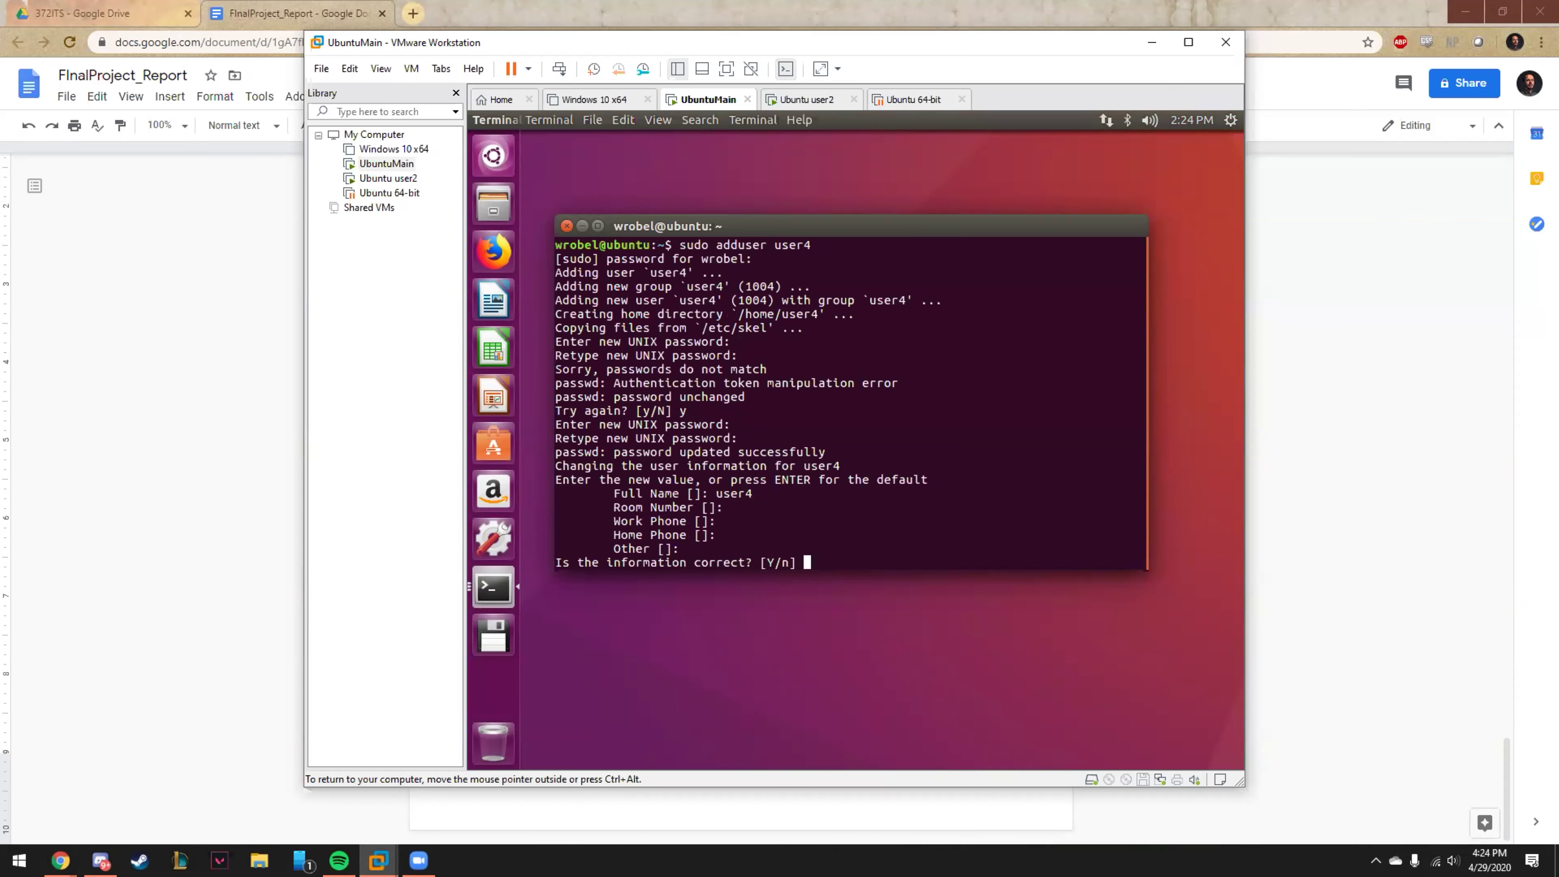
type("Y")
key("Return")
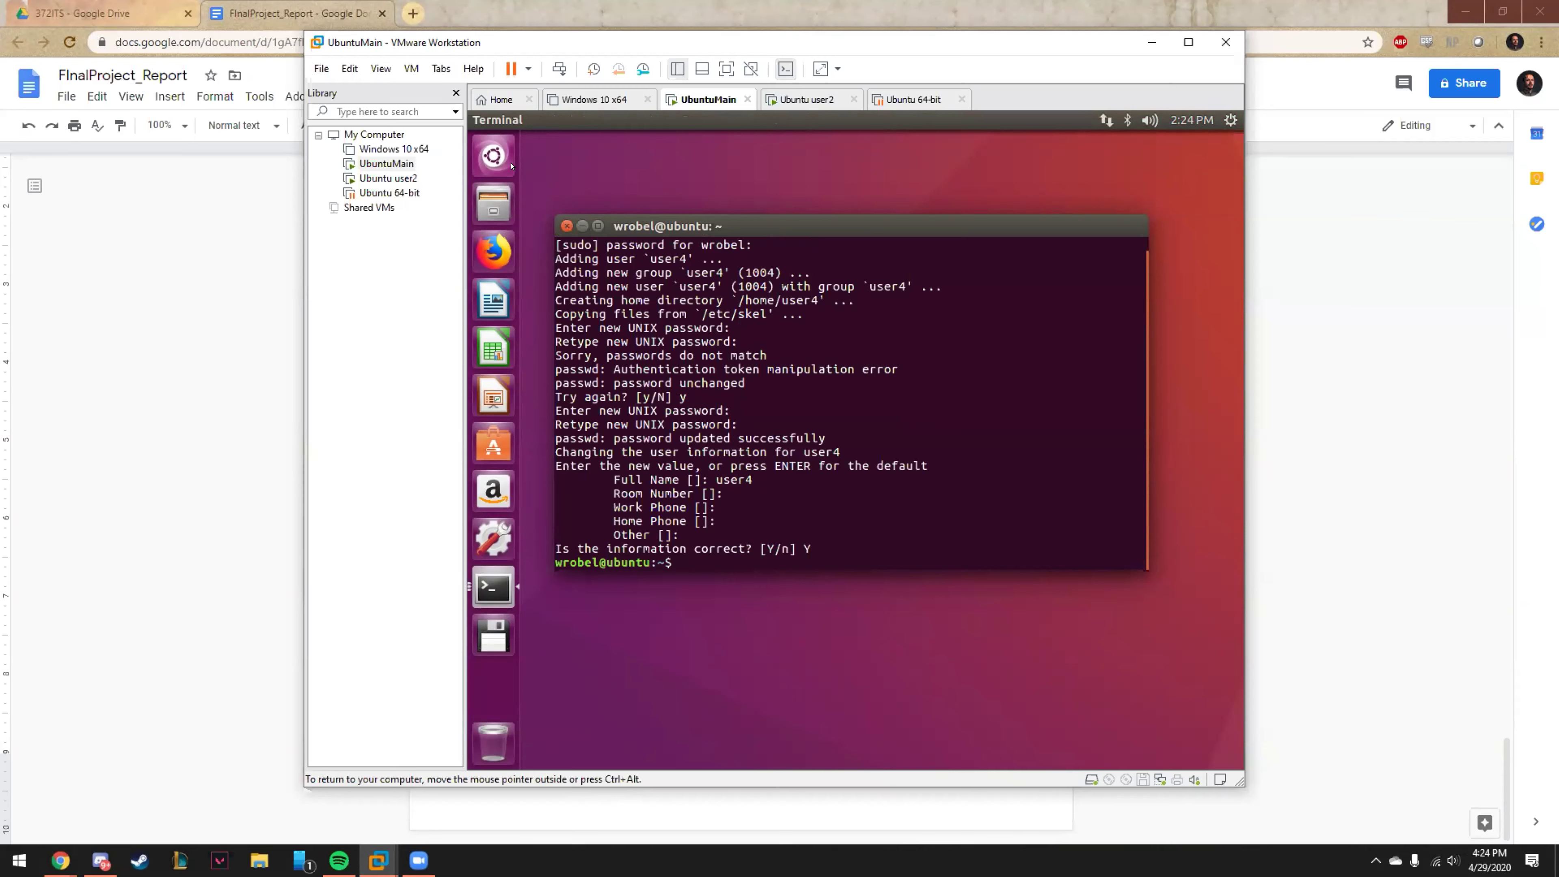
key("super")
type("thu")
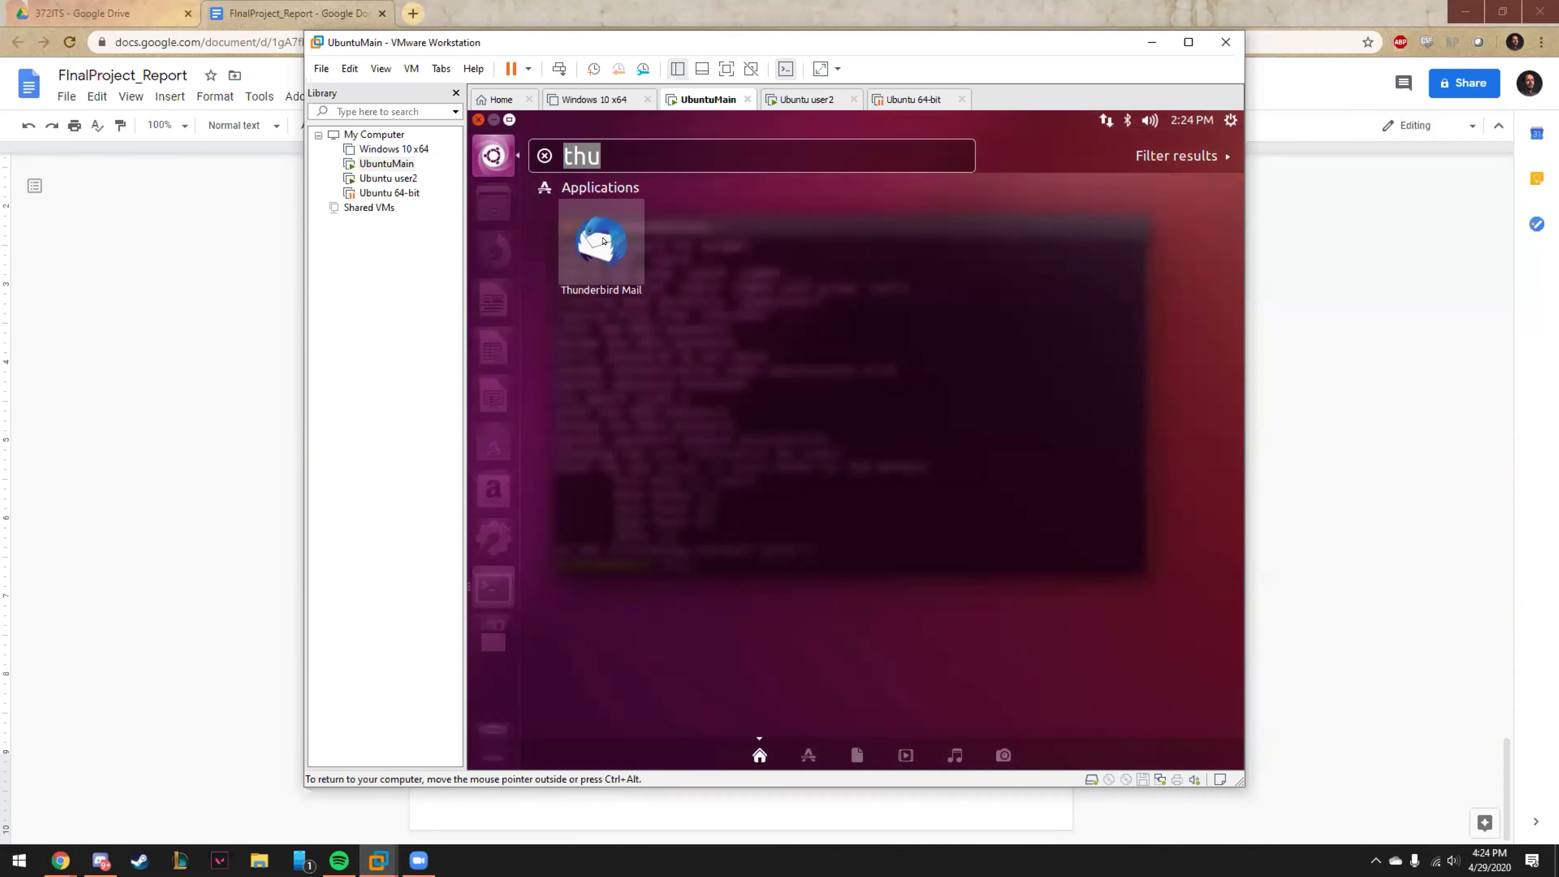
left_click(602, 243)
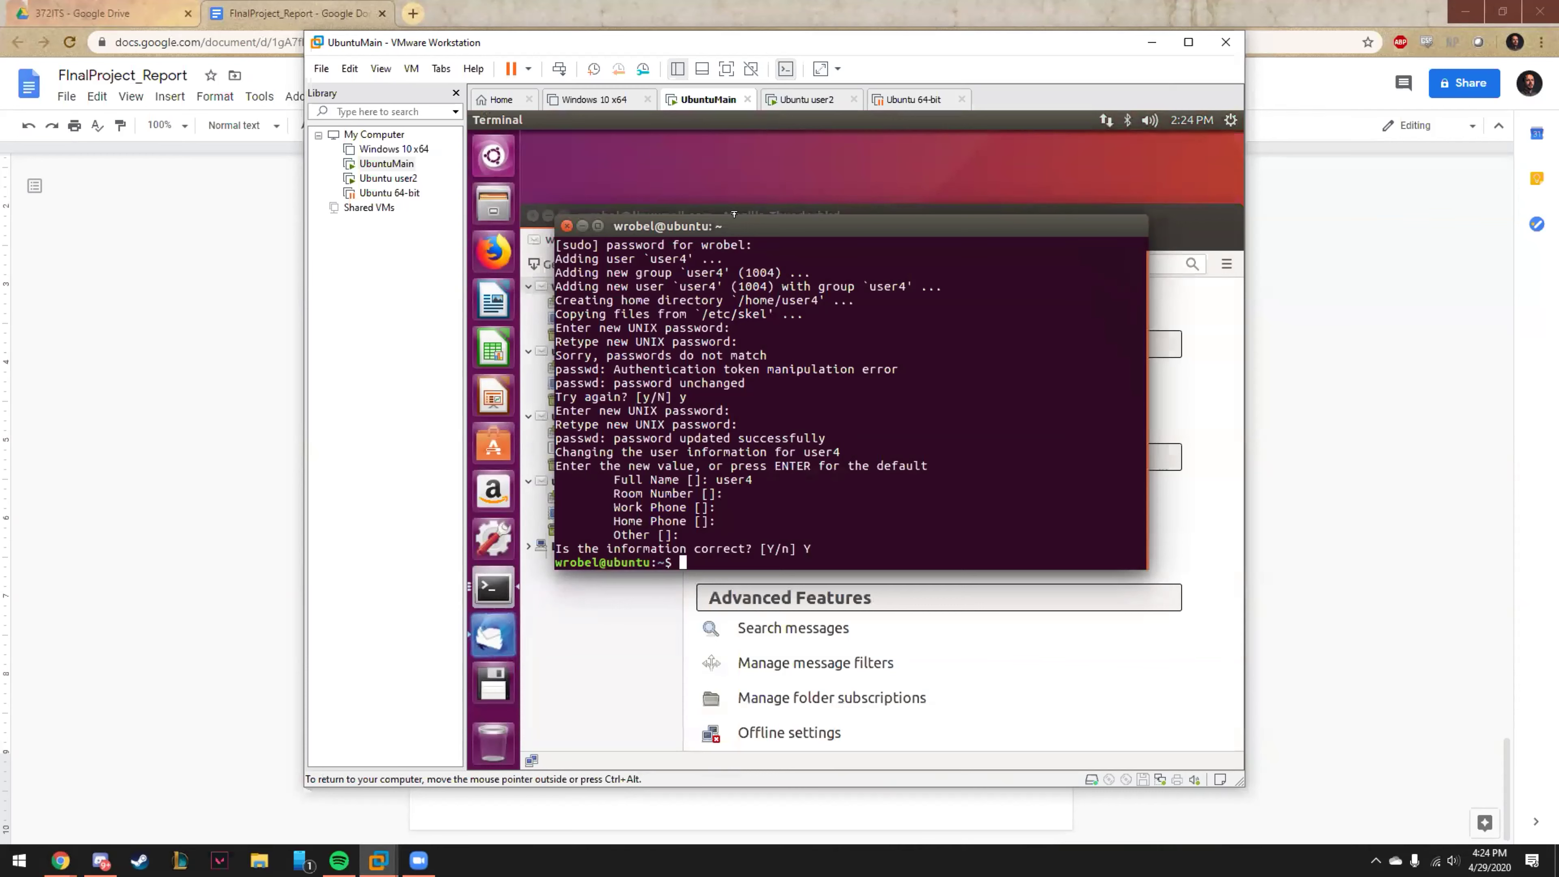
left_click(580, 226)
left_click_drag(641, 214, 630, 163)
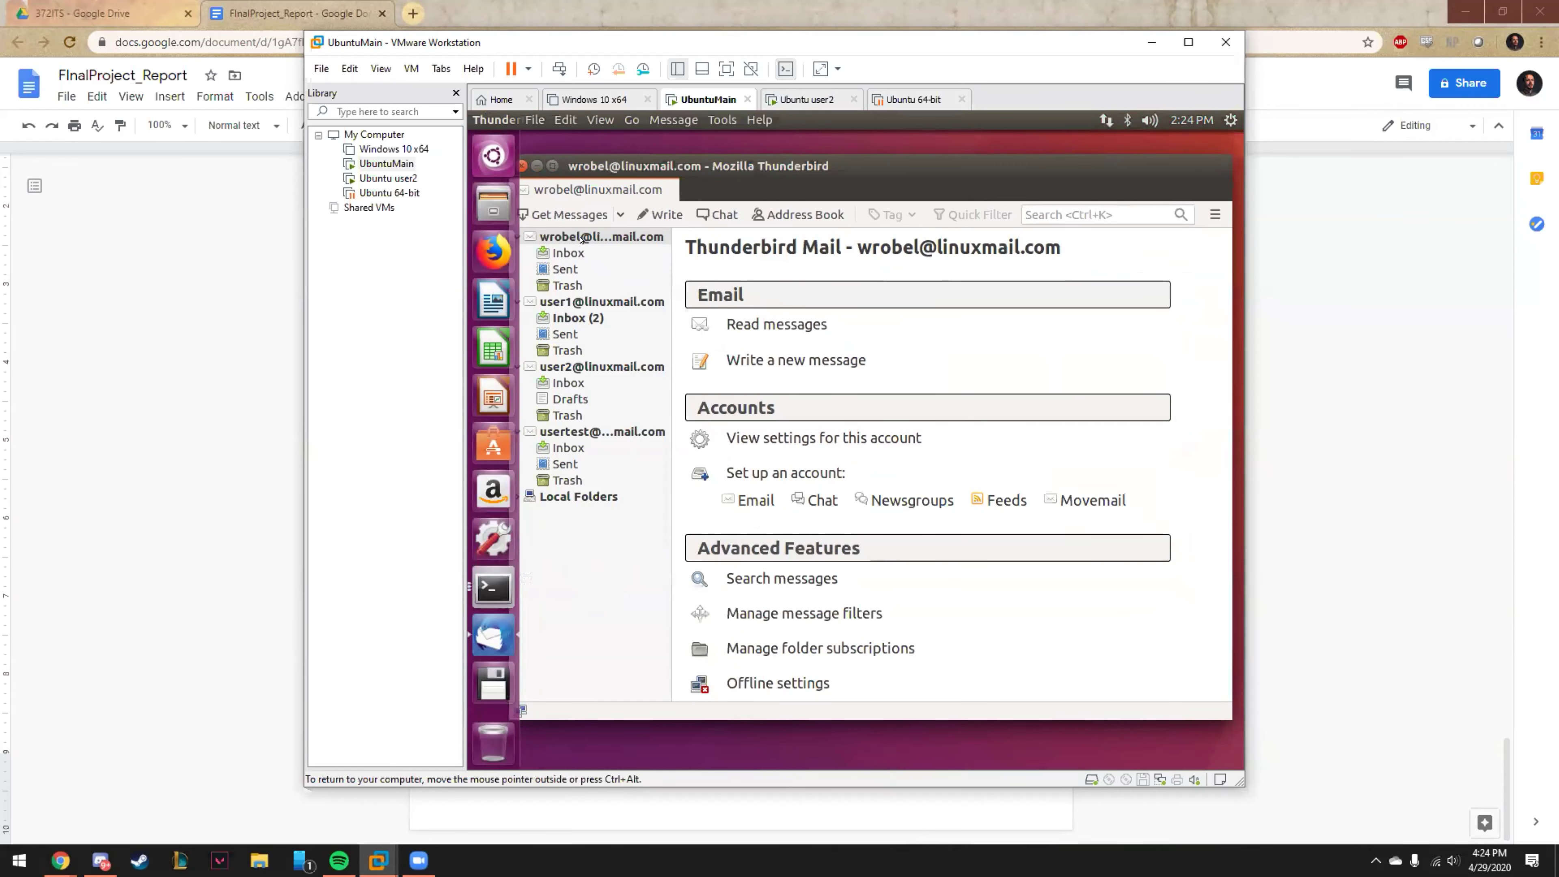
left_click(617, 496)
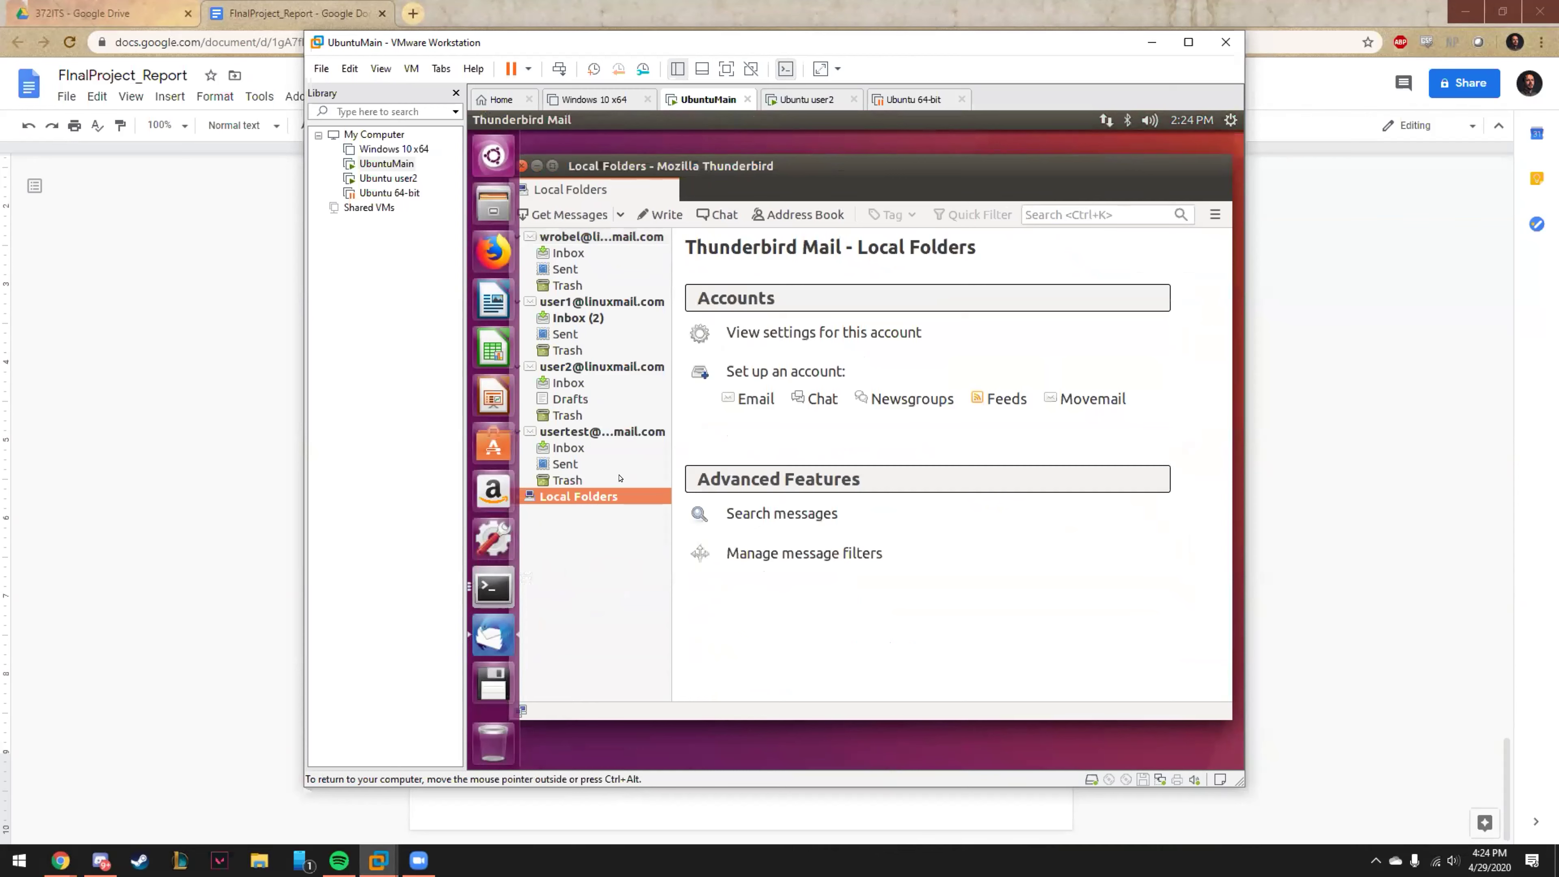
left_click(755, 399)
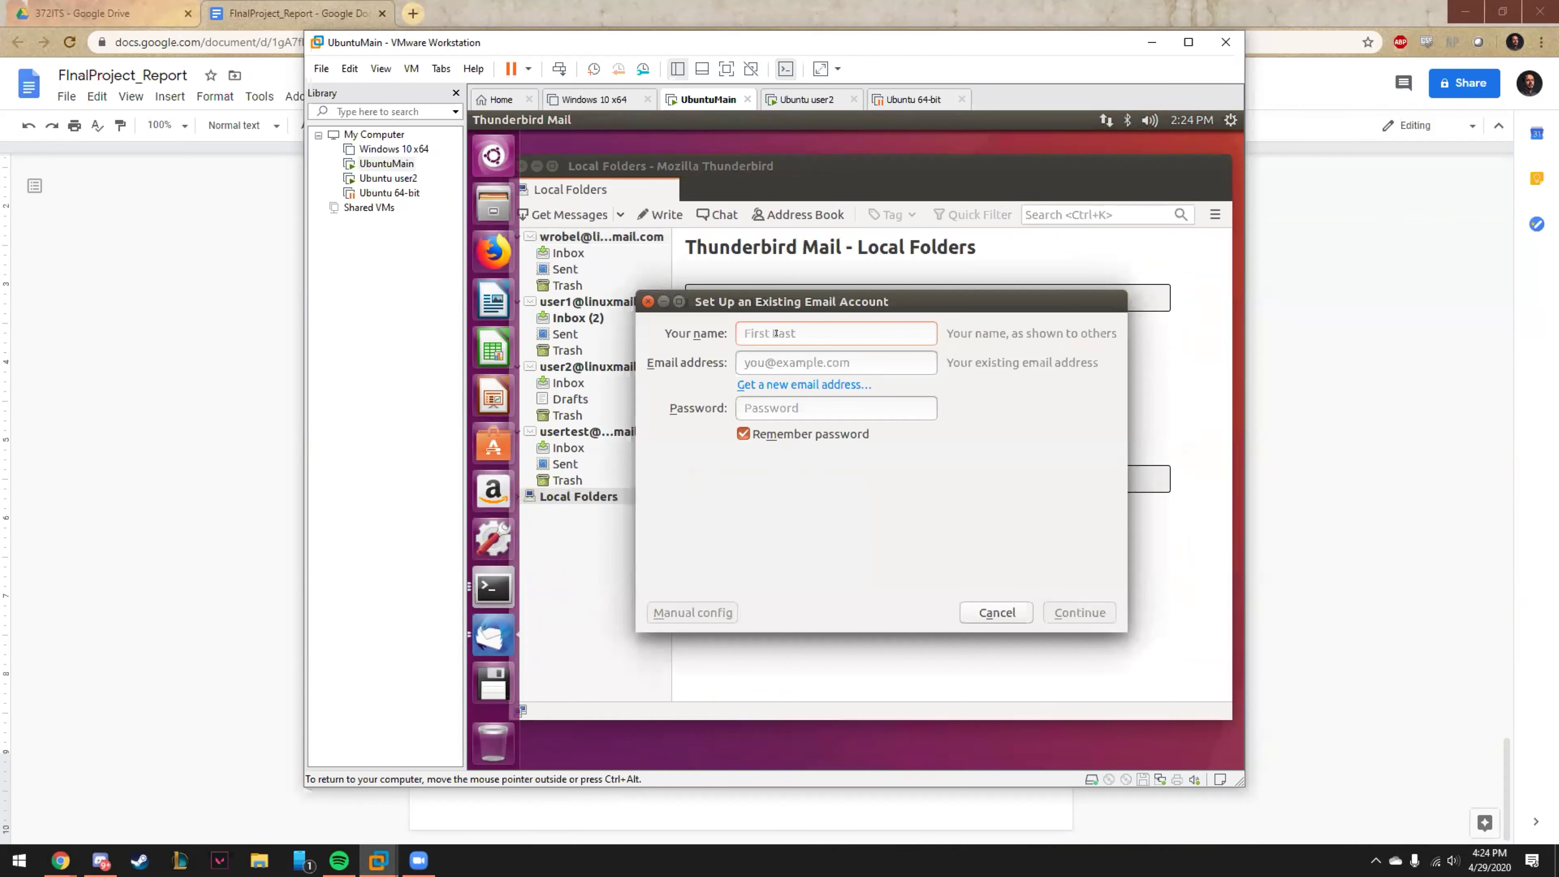
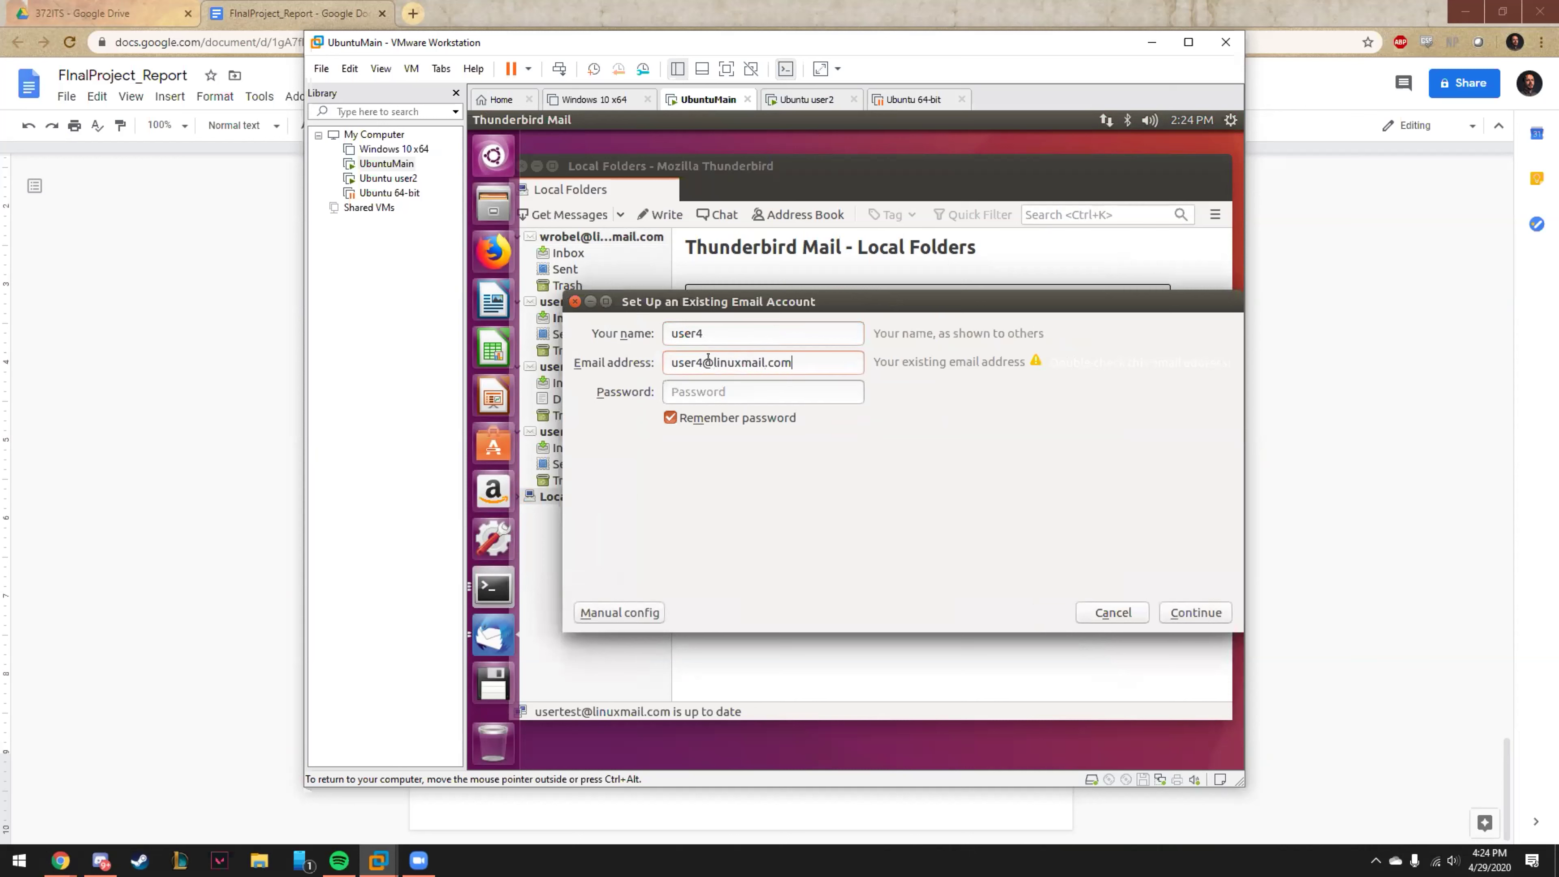
left_click(721, 383)
type("user")
Switch to manual configuration and copy the VM's IP 192.168.19.132 from ifconfig output.
left_click(647, 611)
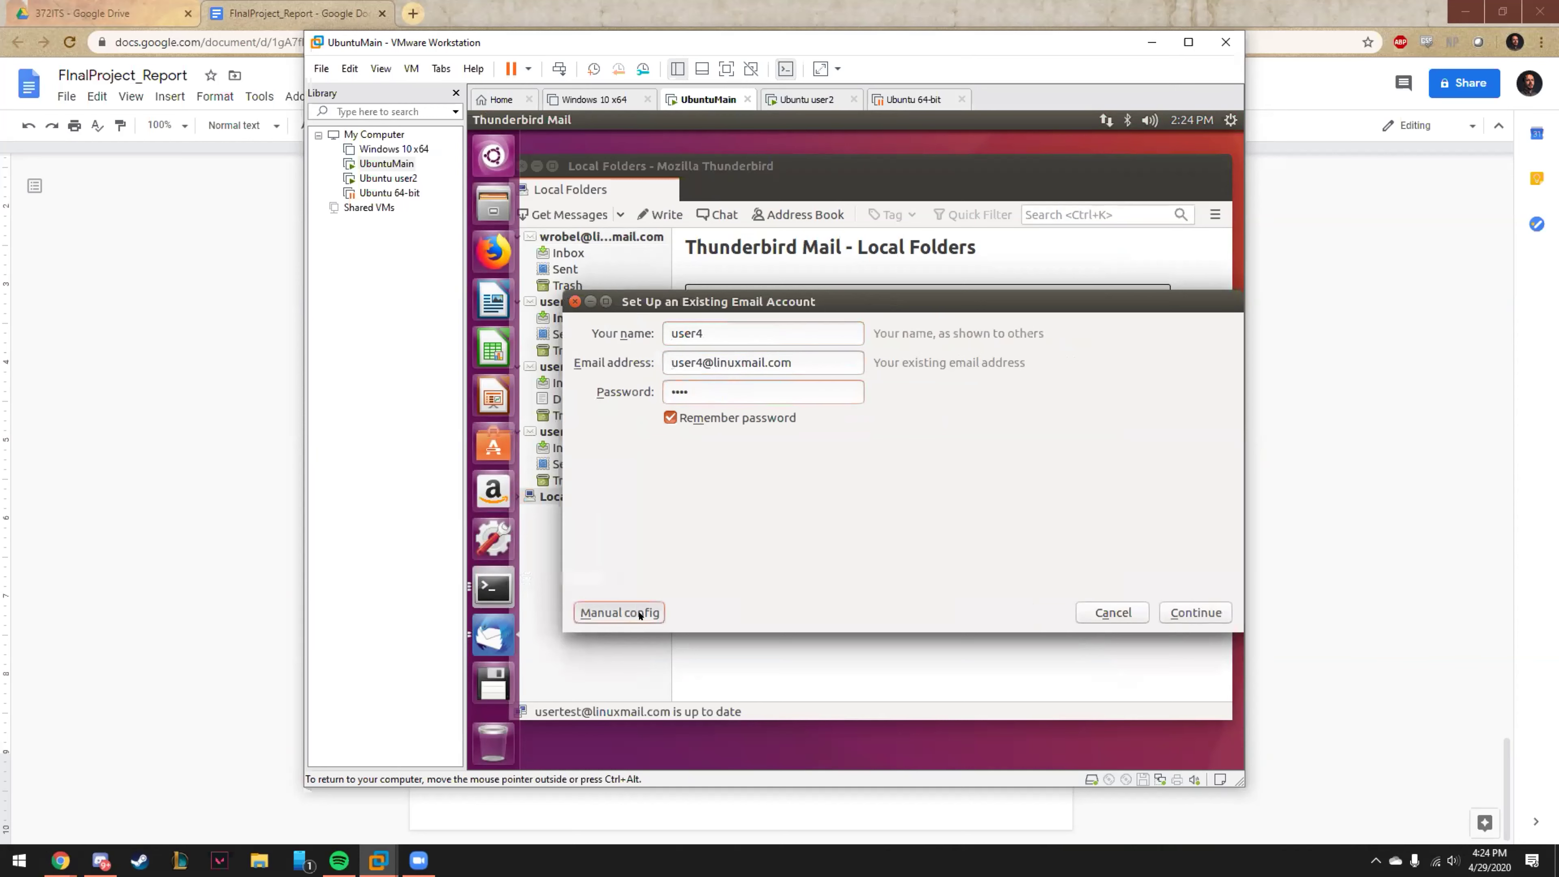
triple_click(774, 489)
right_click(771, 503)
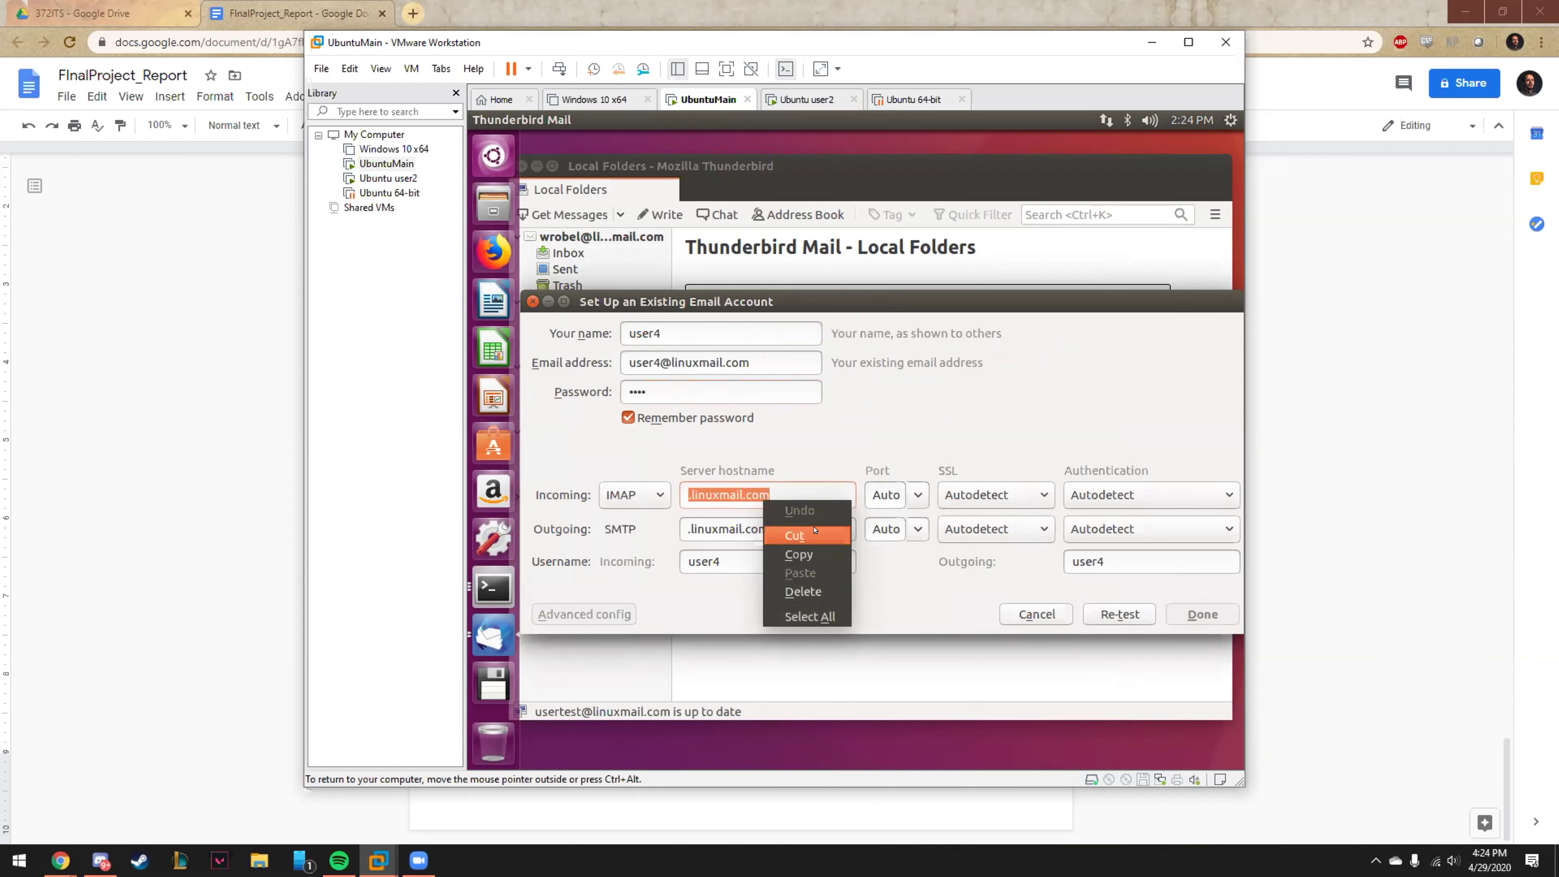
key("Escape")
key("alt+Tab")
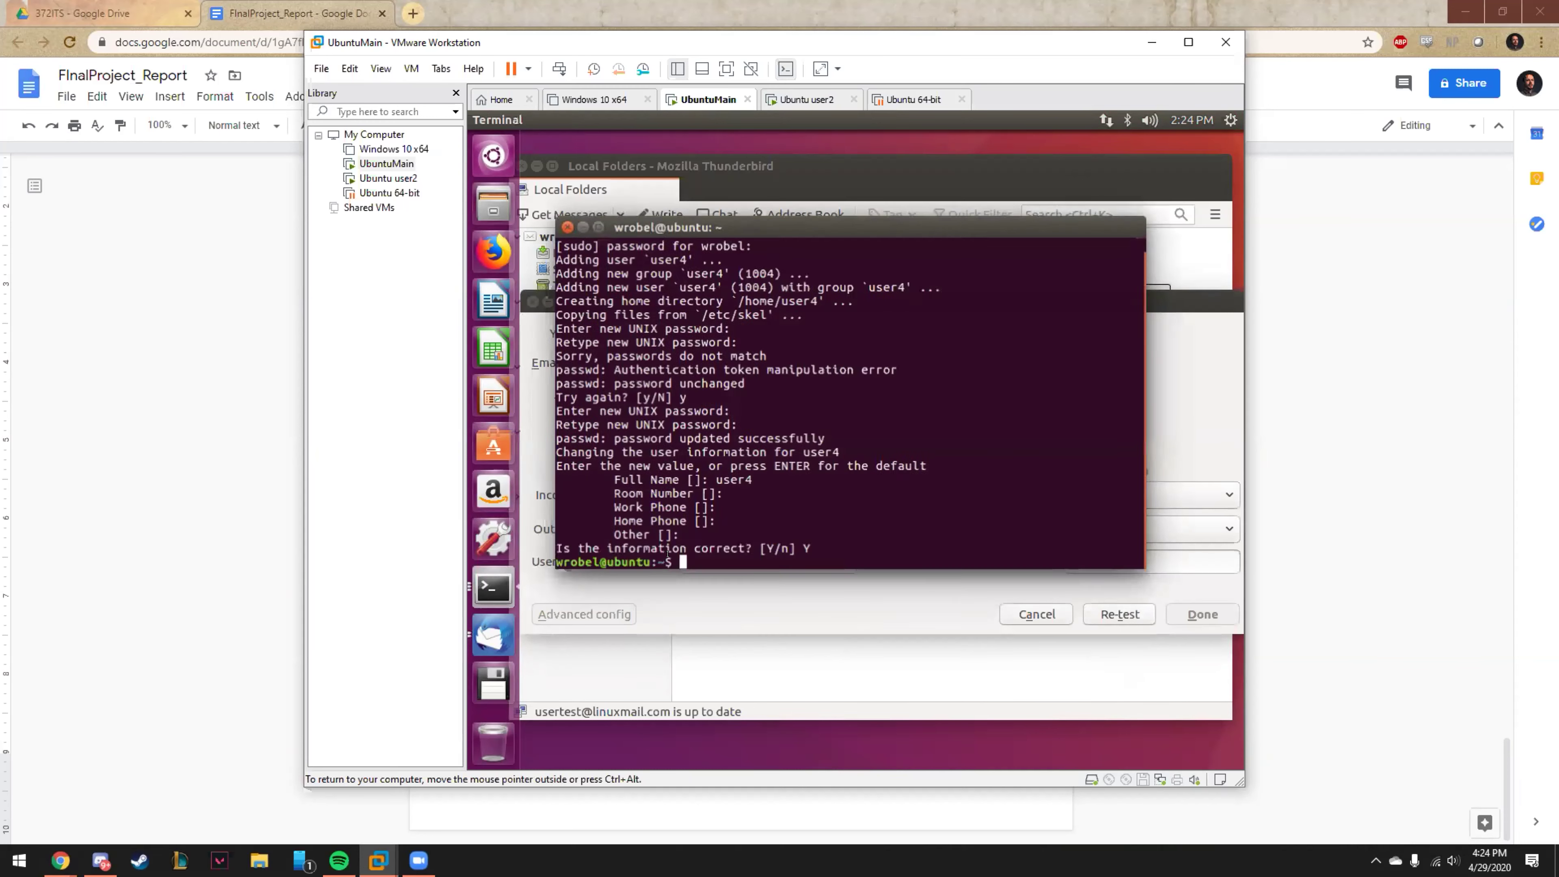
type("ifconfig")
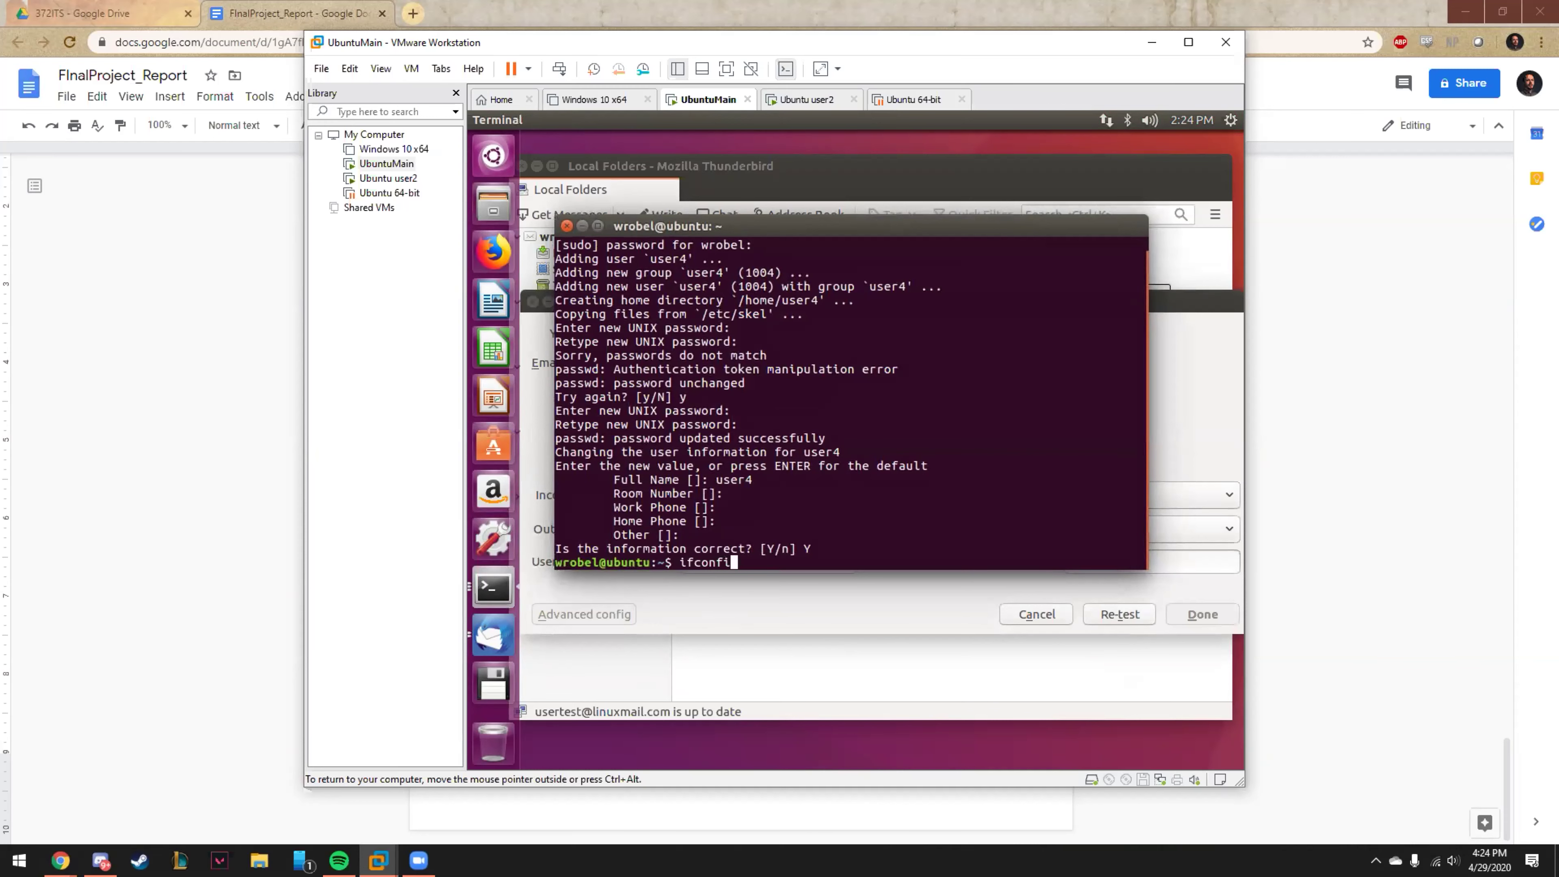
key("Return")
left_click_drag(700, 327, 803, 328)
right_click(803, 327)
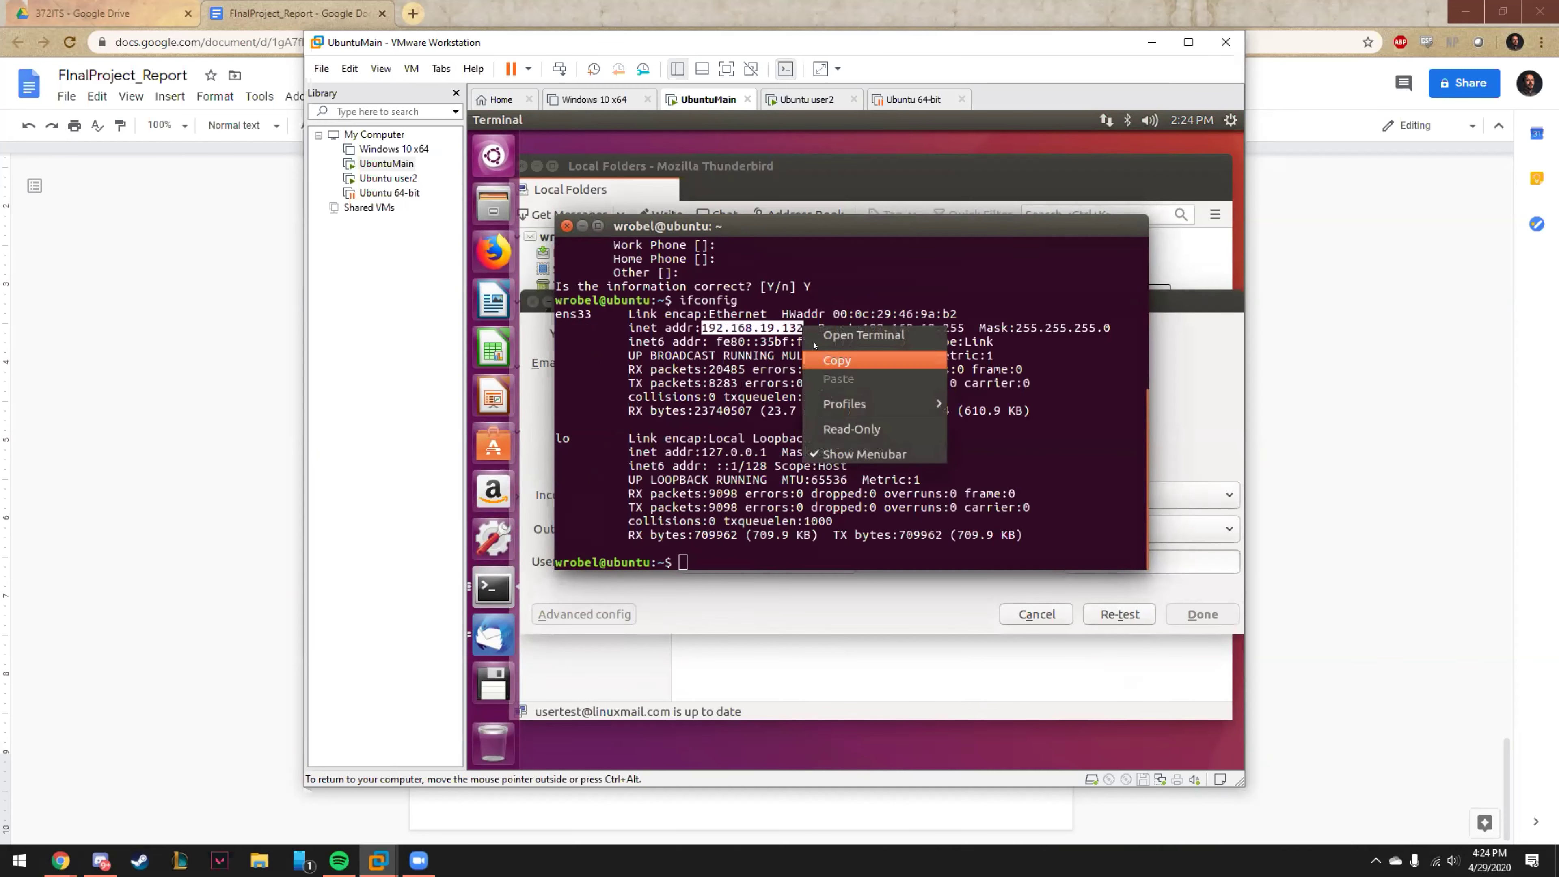
left_click(851, 371)
Paste 192.168.19.132 as both the incoming and outgoing server hostname.
left_click(773, 490)
right_click(773, 490)
left_click(797, 571)
double_click(732, 526)
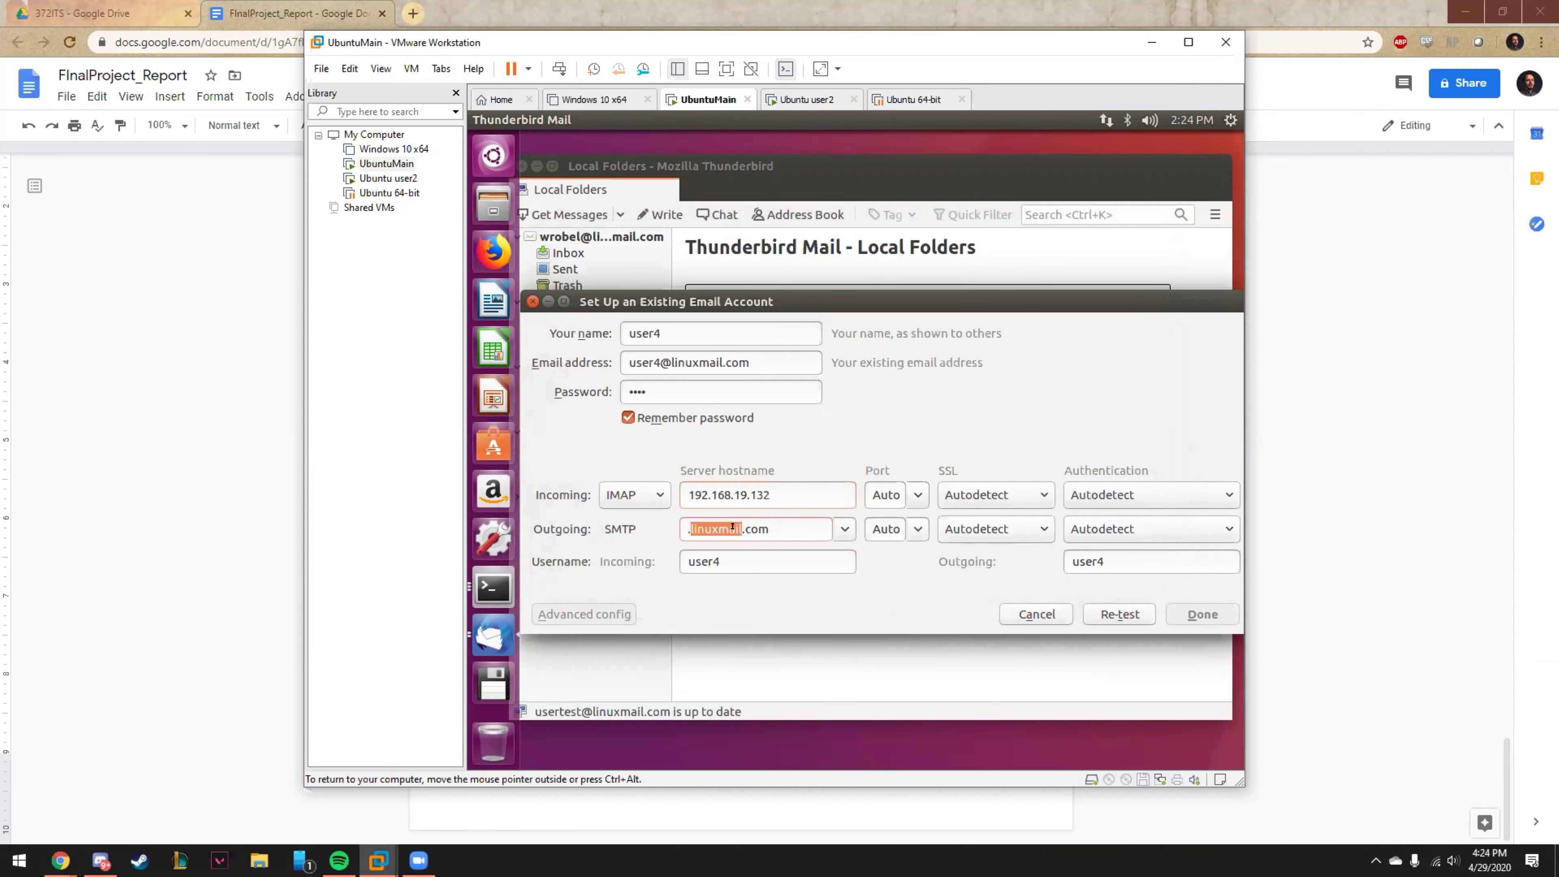
right_click(708, 526)
left_click(766, 641)
right_click(708, 526)
left_click(762, 603)
Re-test the server settings, accept them and the unencrypted-connection warning, and finish adding the account.
left_click(1087, 610)
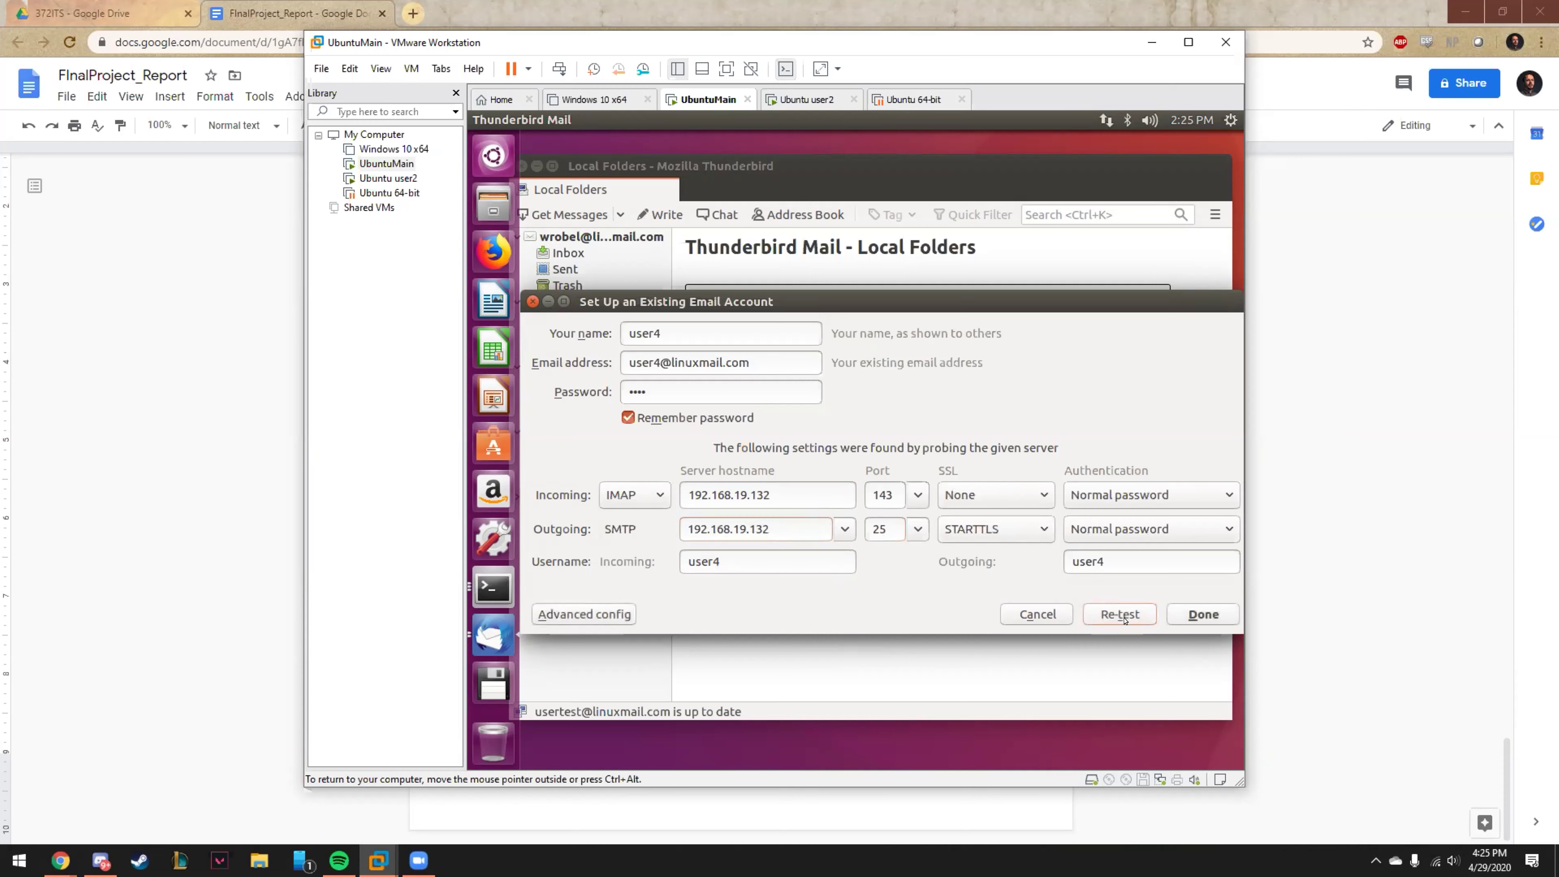
left_click(1186, 616)
left_click(643, 630)
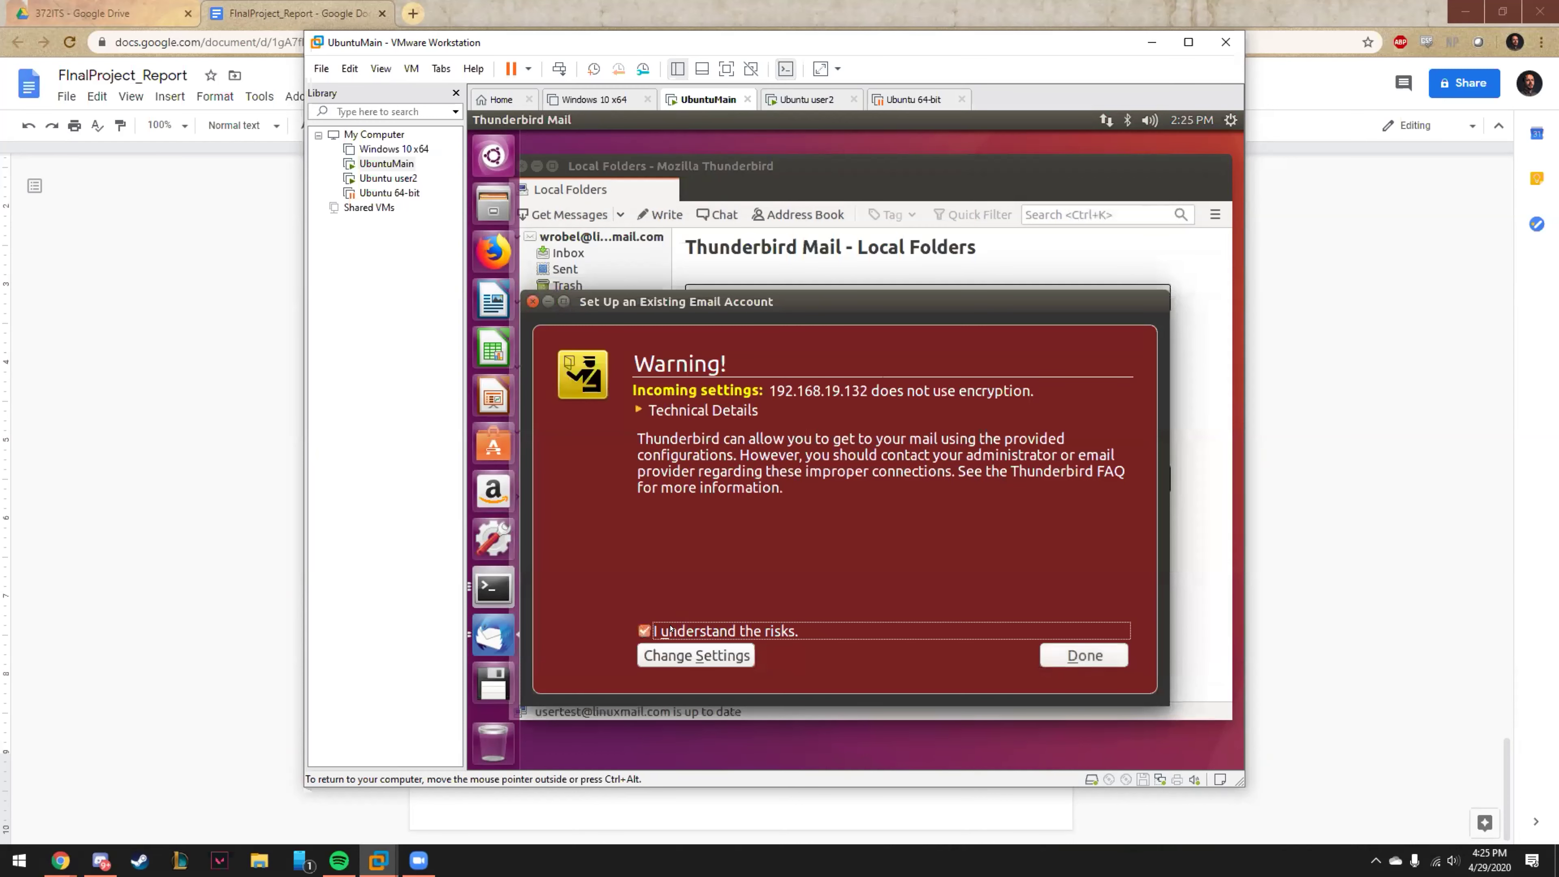
left_click(1084, 655)
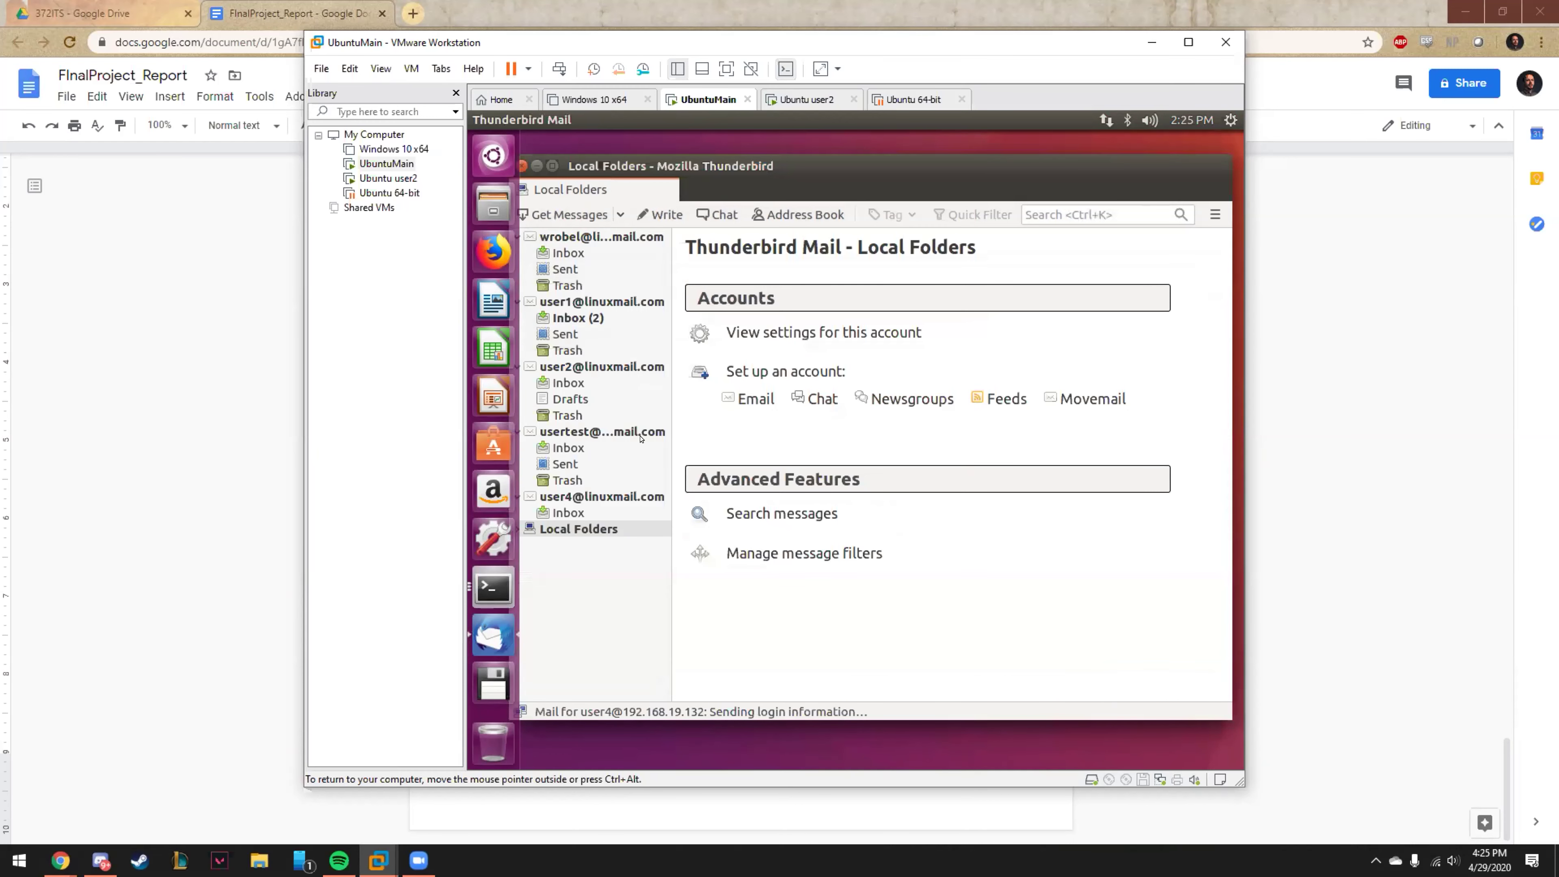
left_click(576, 495)
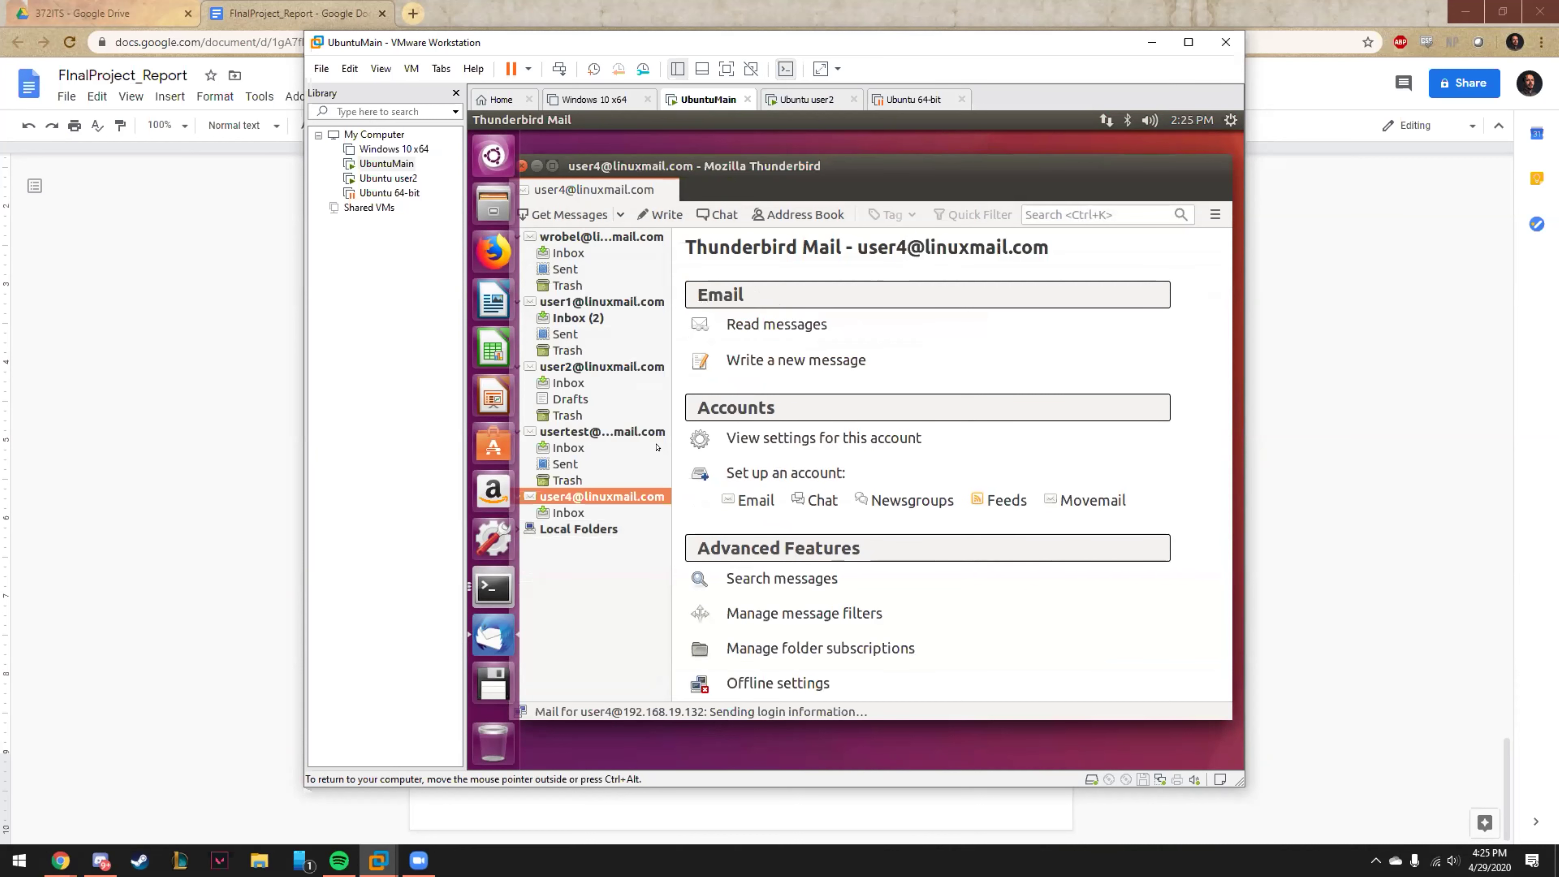
left_click_drag(828, 157, 839, 135)
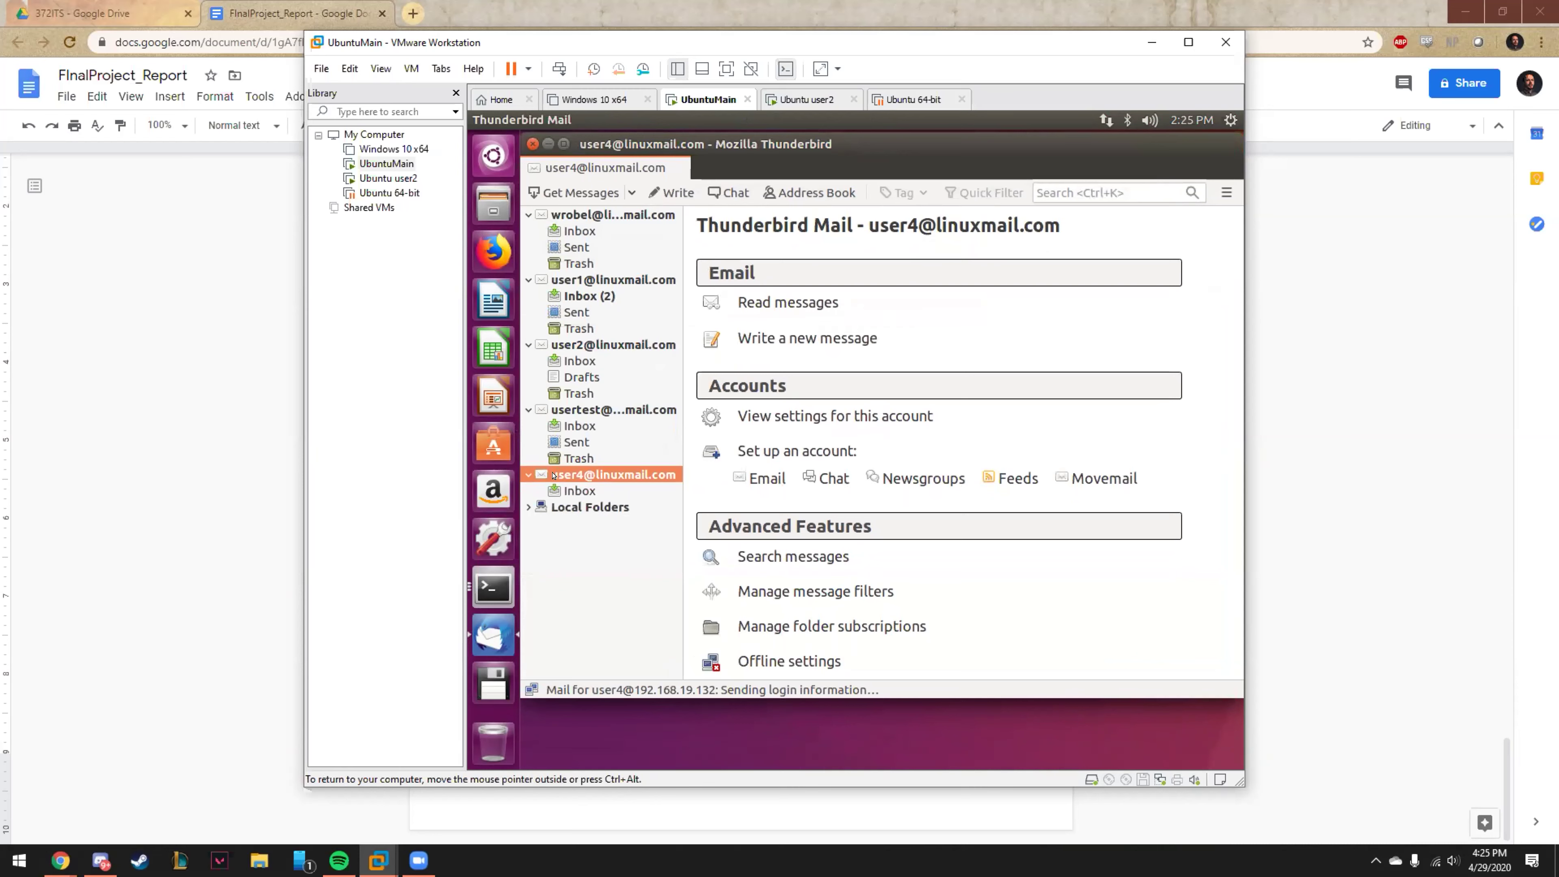
left_click(579, 490)
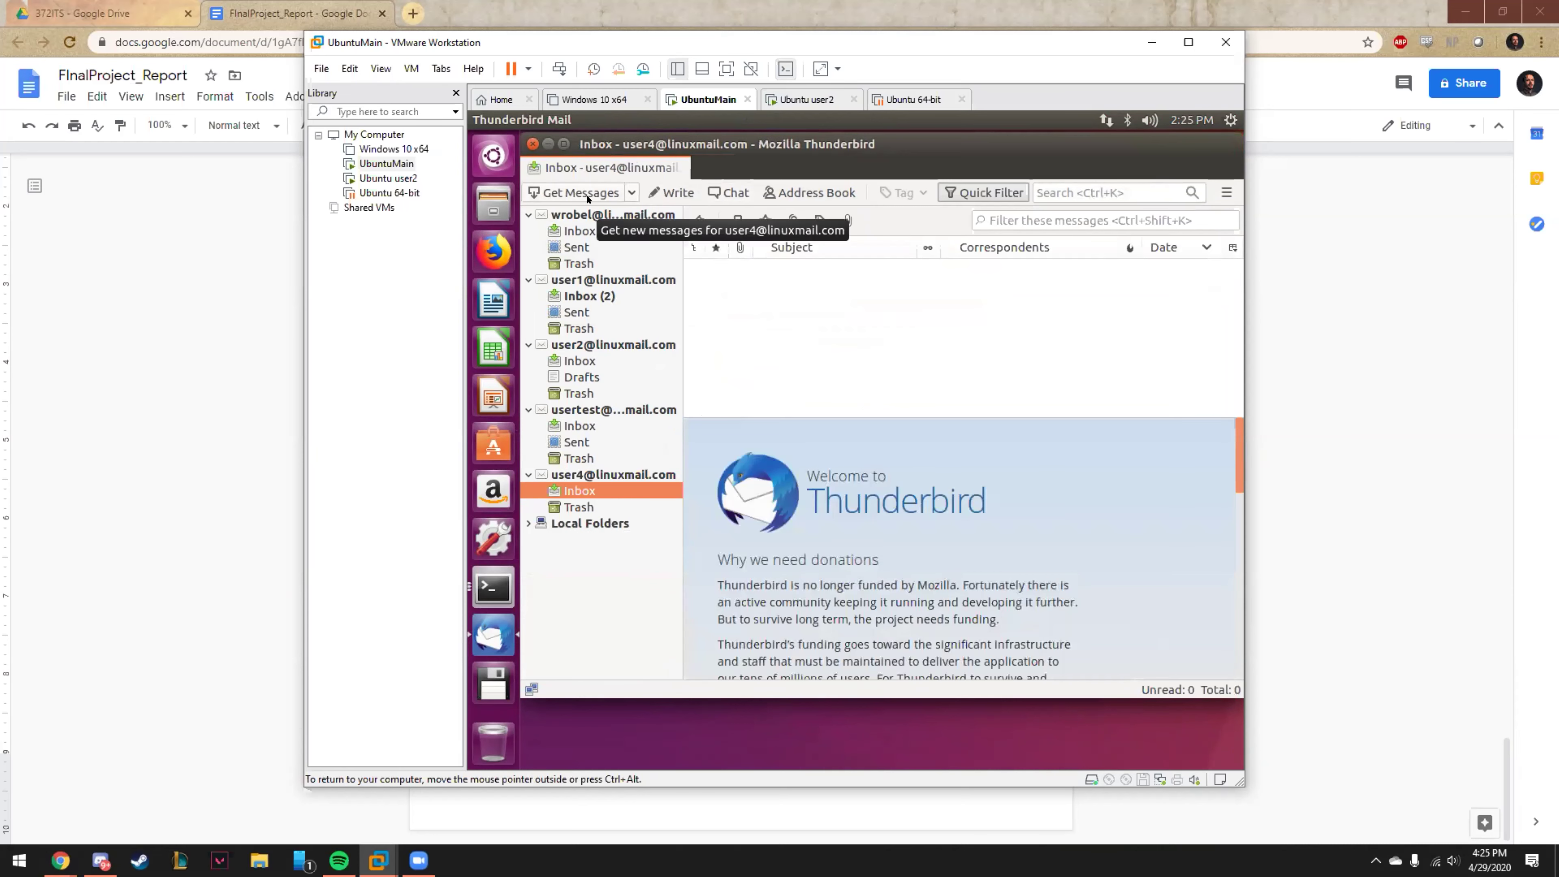
left_click(671, 193)
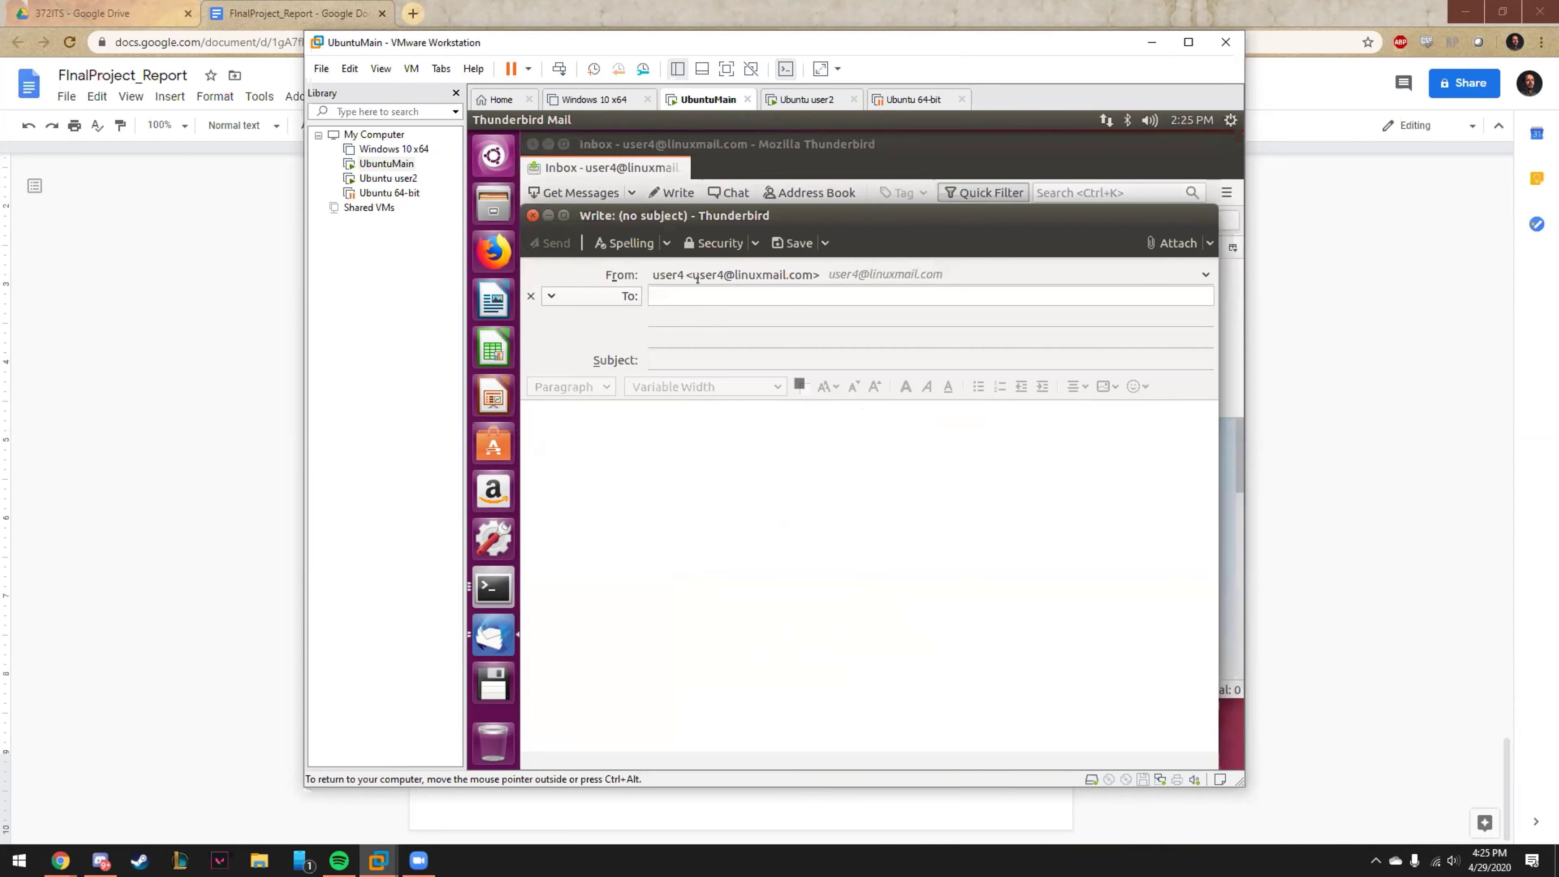
key("Return")
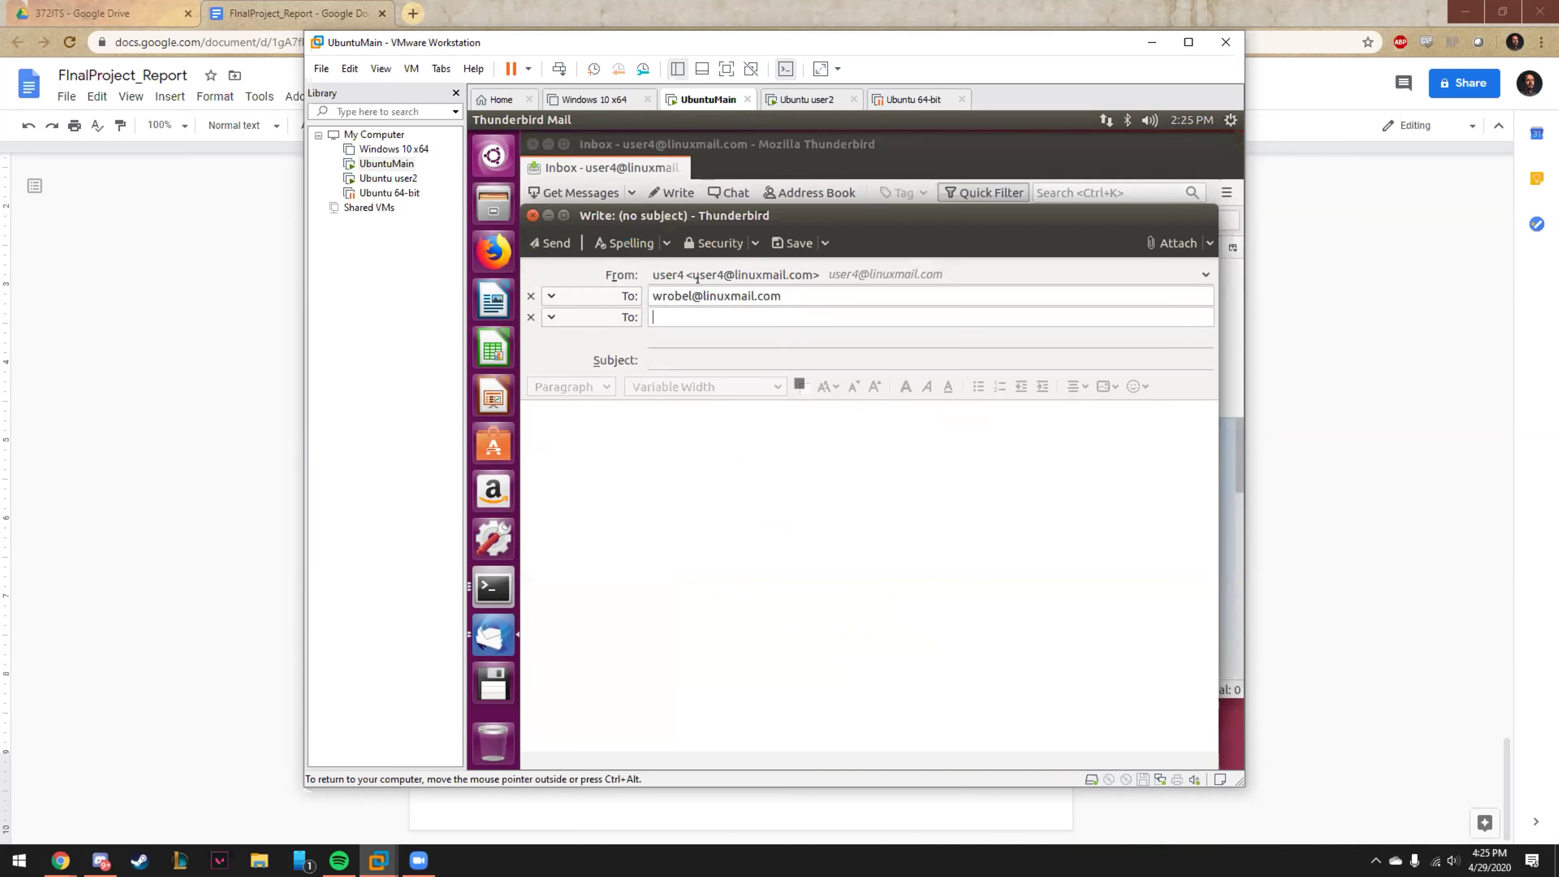
left_click(686, 348)
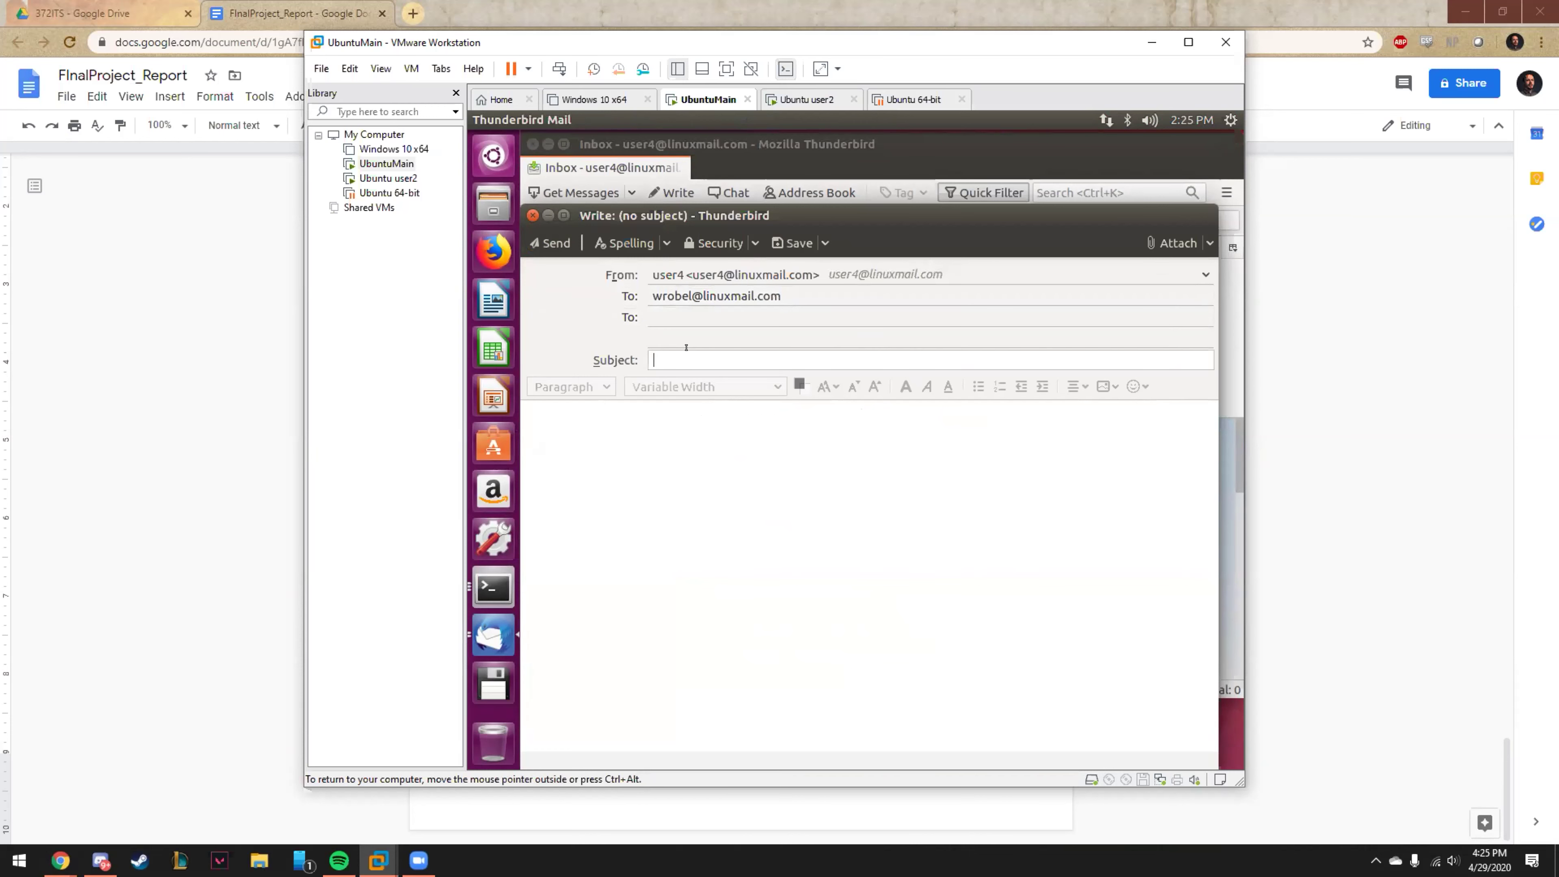
type("test")
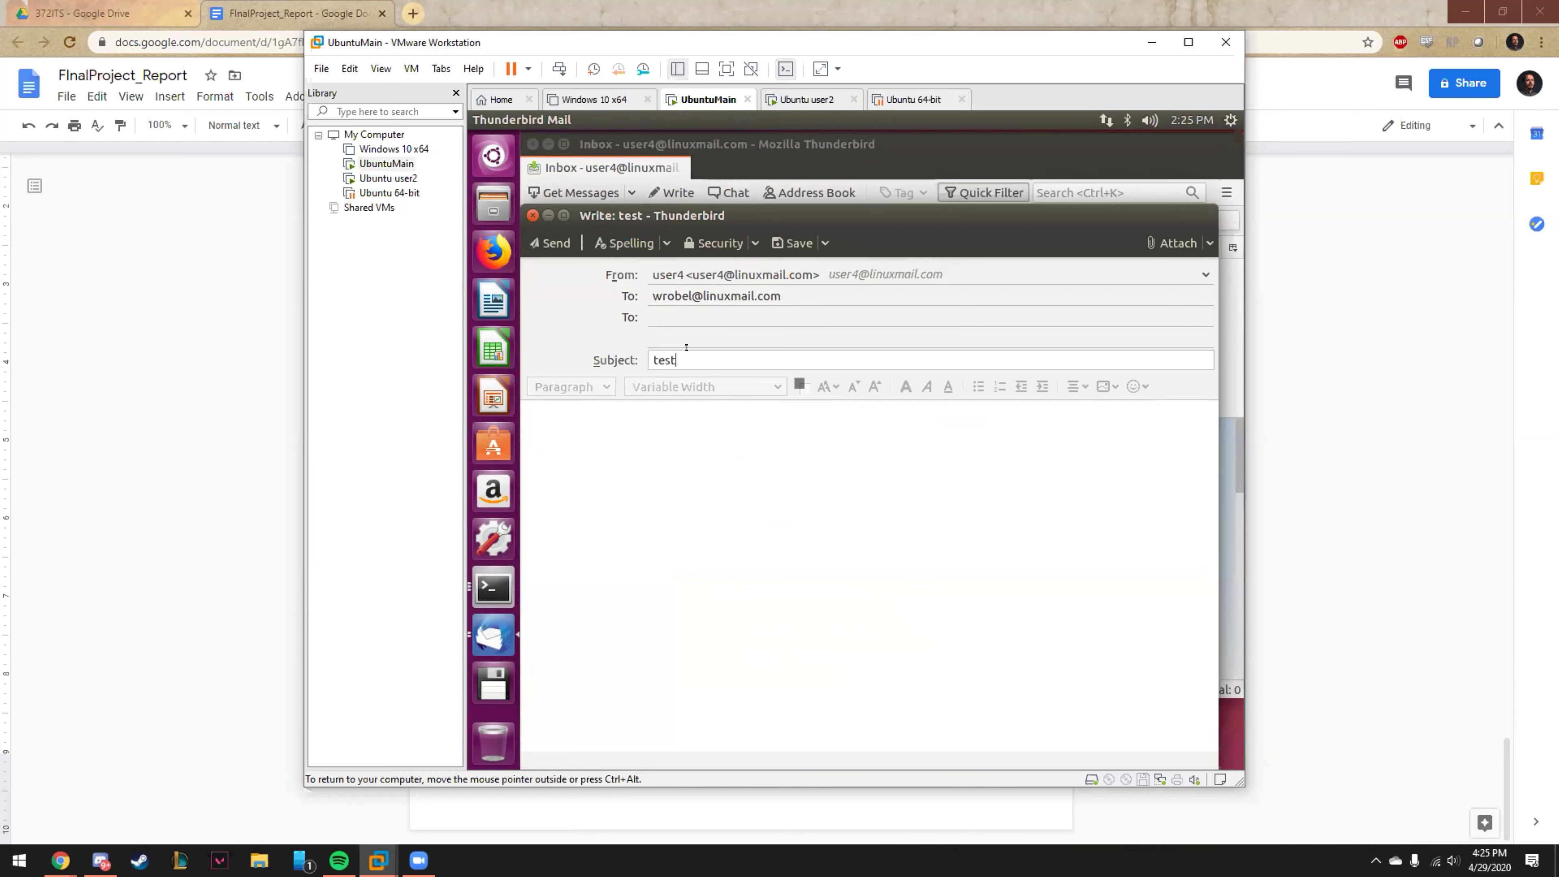
left_click(669, 408)
type("test")
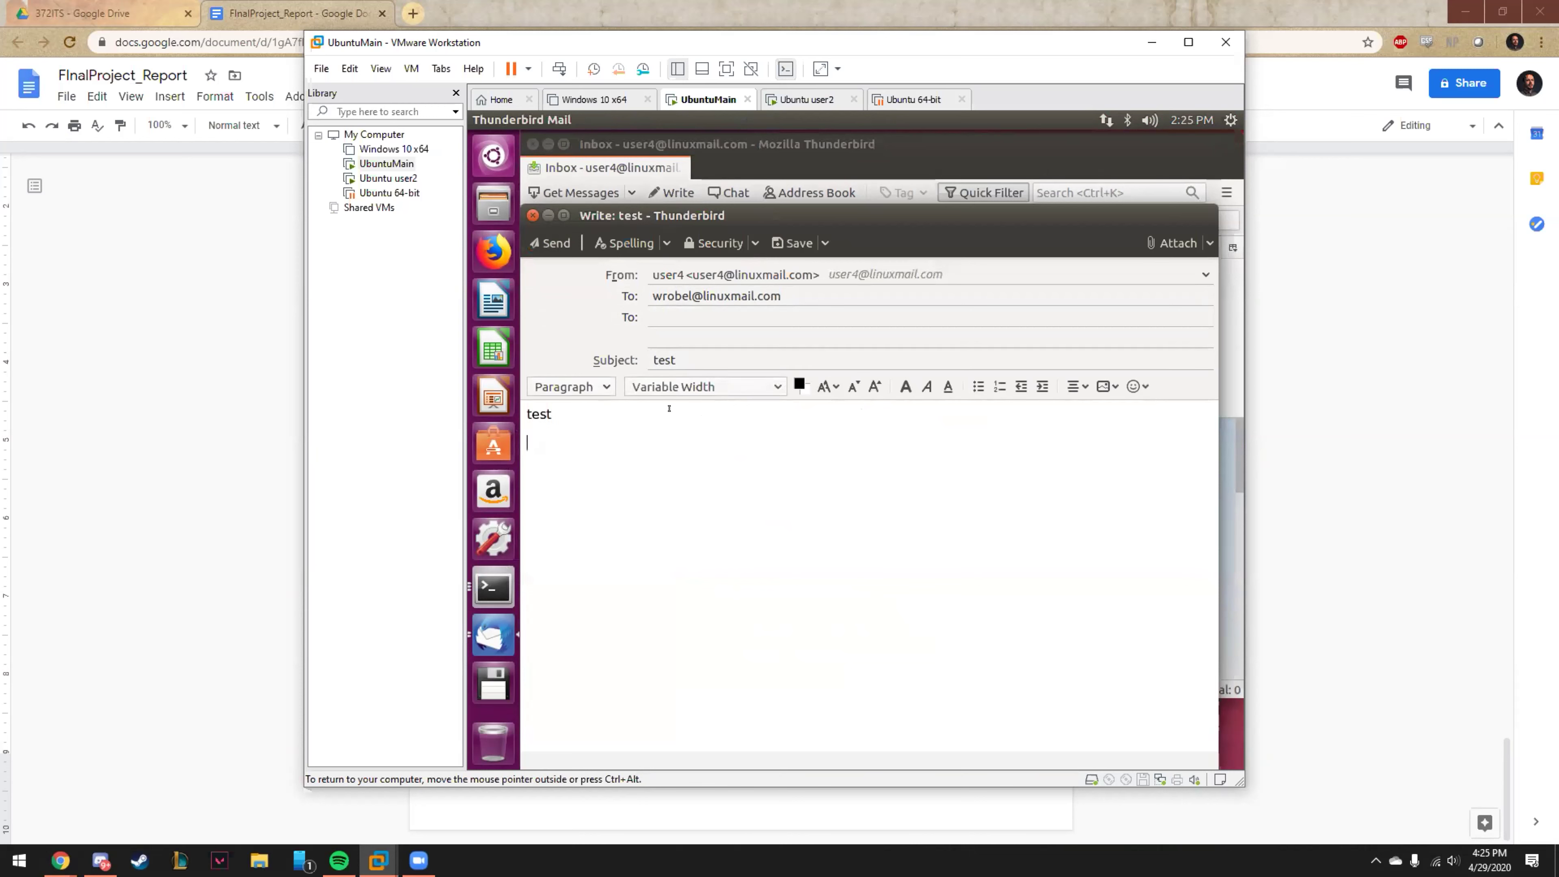
left_click(552, 242)
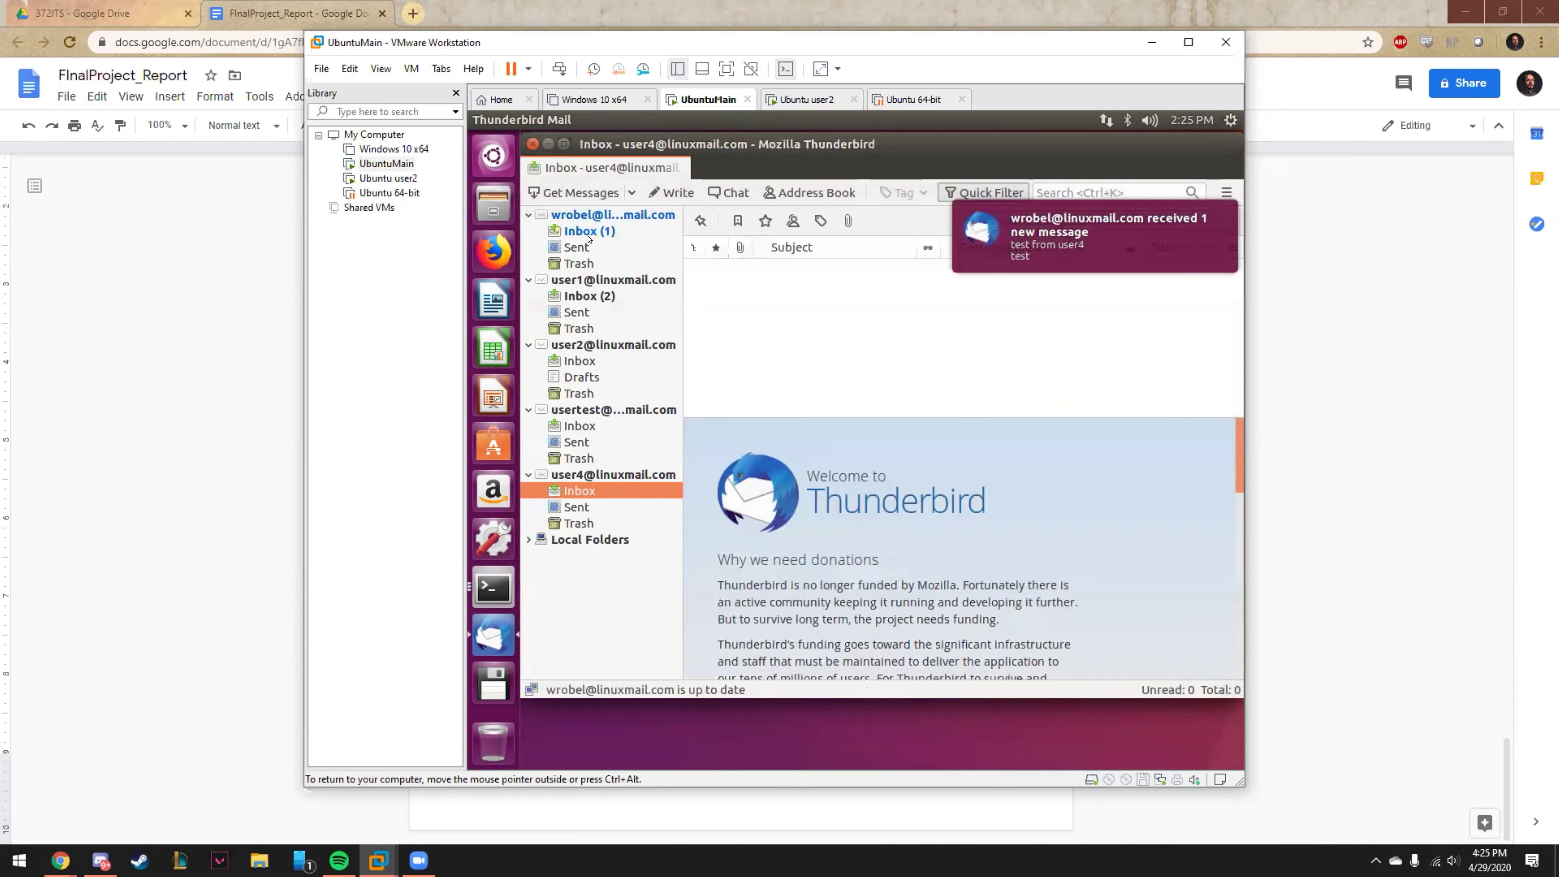
Open the main account's Inbox, read the 'test' message from user4, then close its tab.
left_click(604, 214)
left_click(604, 230)
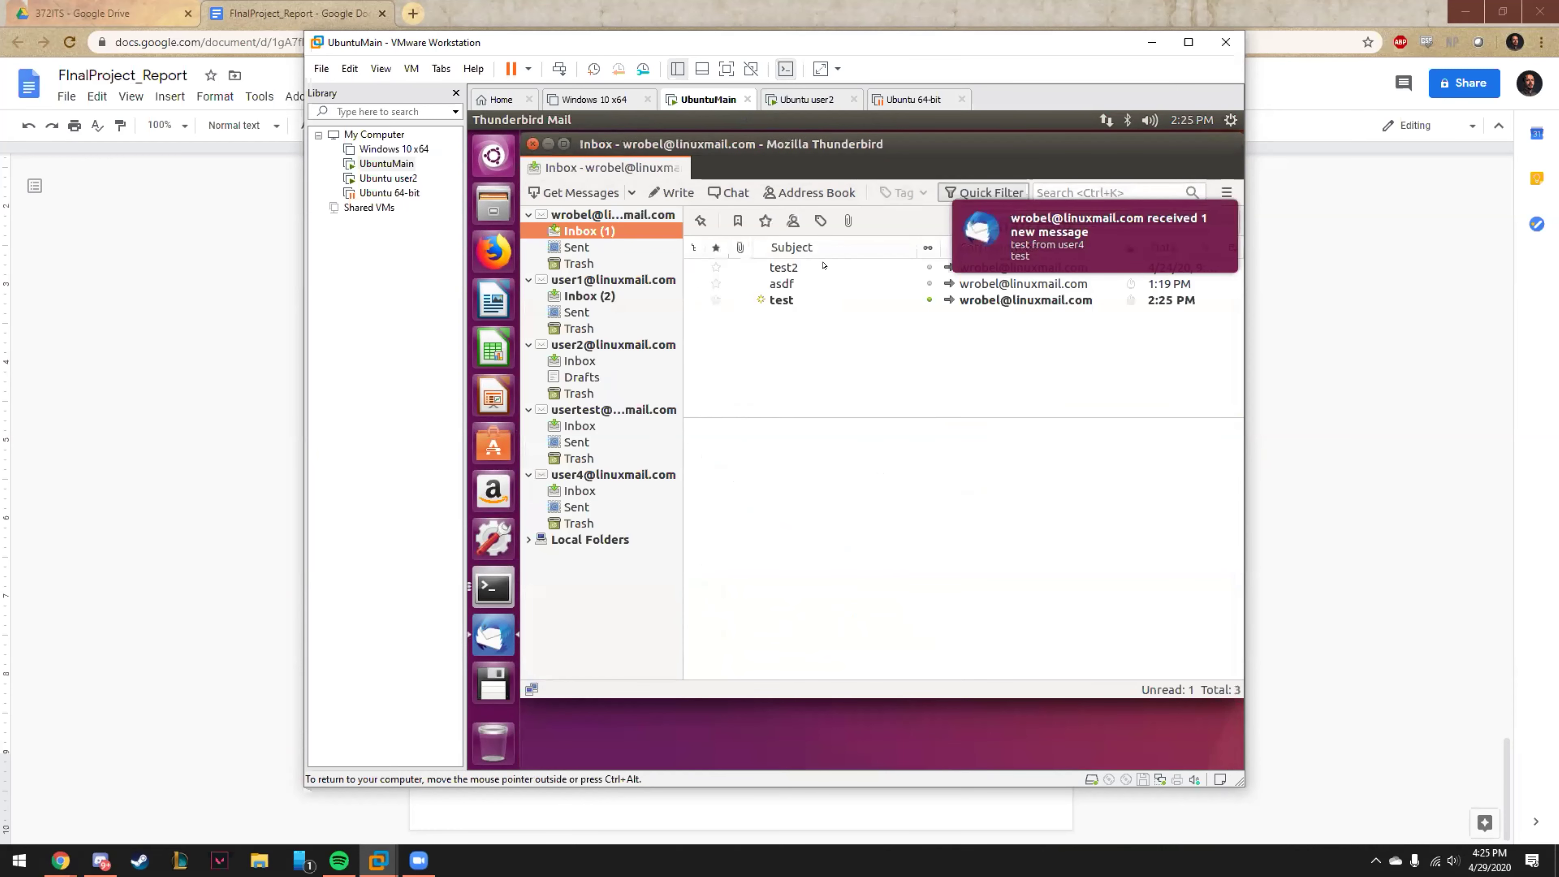
left_click(604, 215)
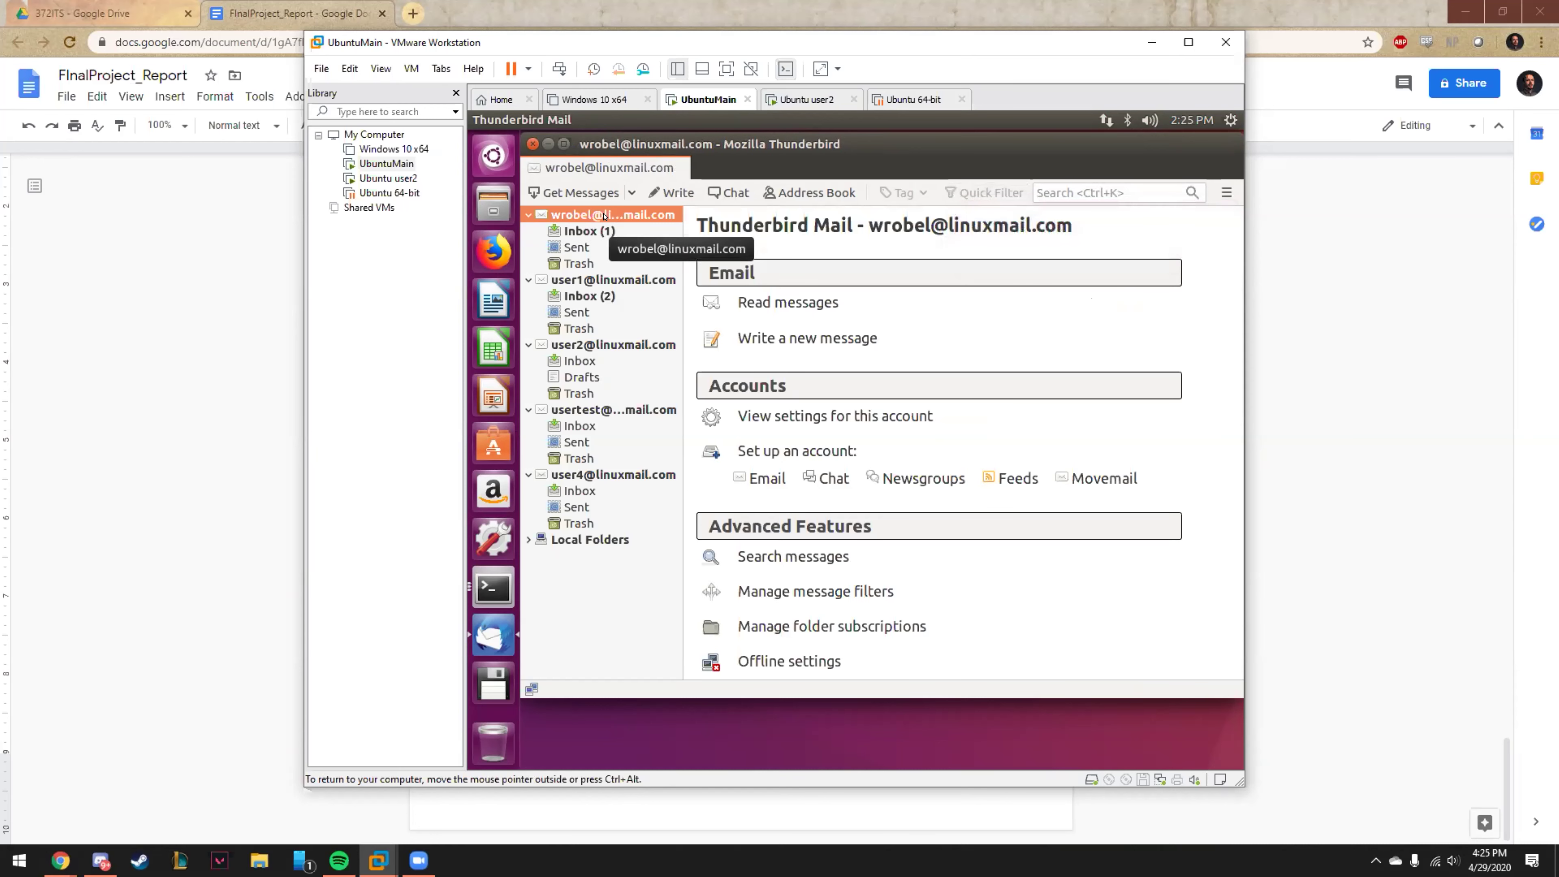
left_click(587, 229)
double_click(982, 301)
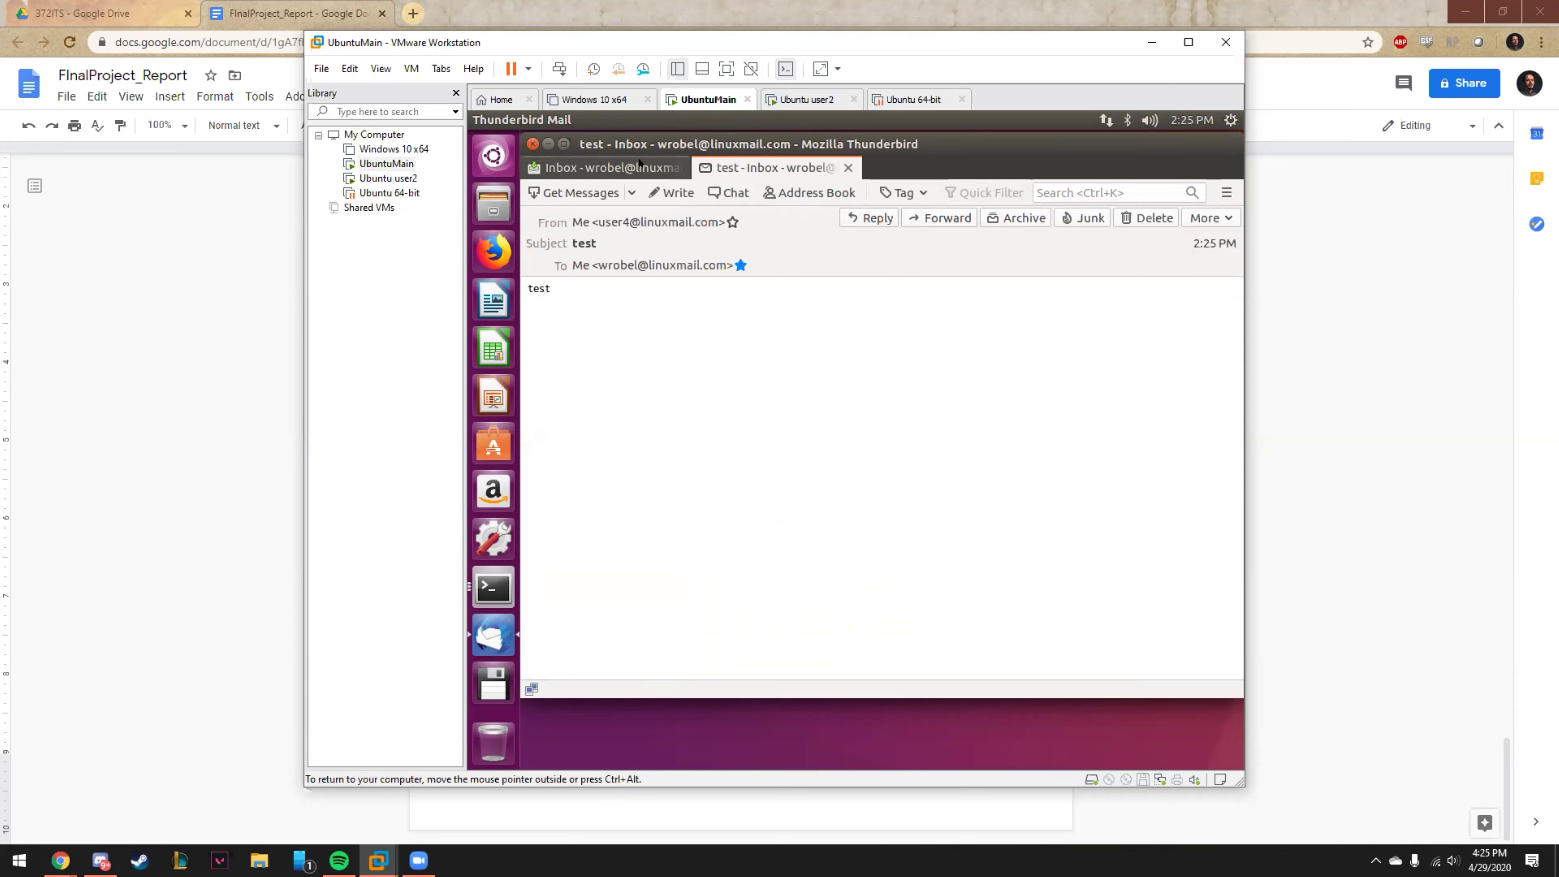
left_click(653, 165)
left_click(847, 167)
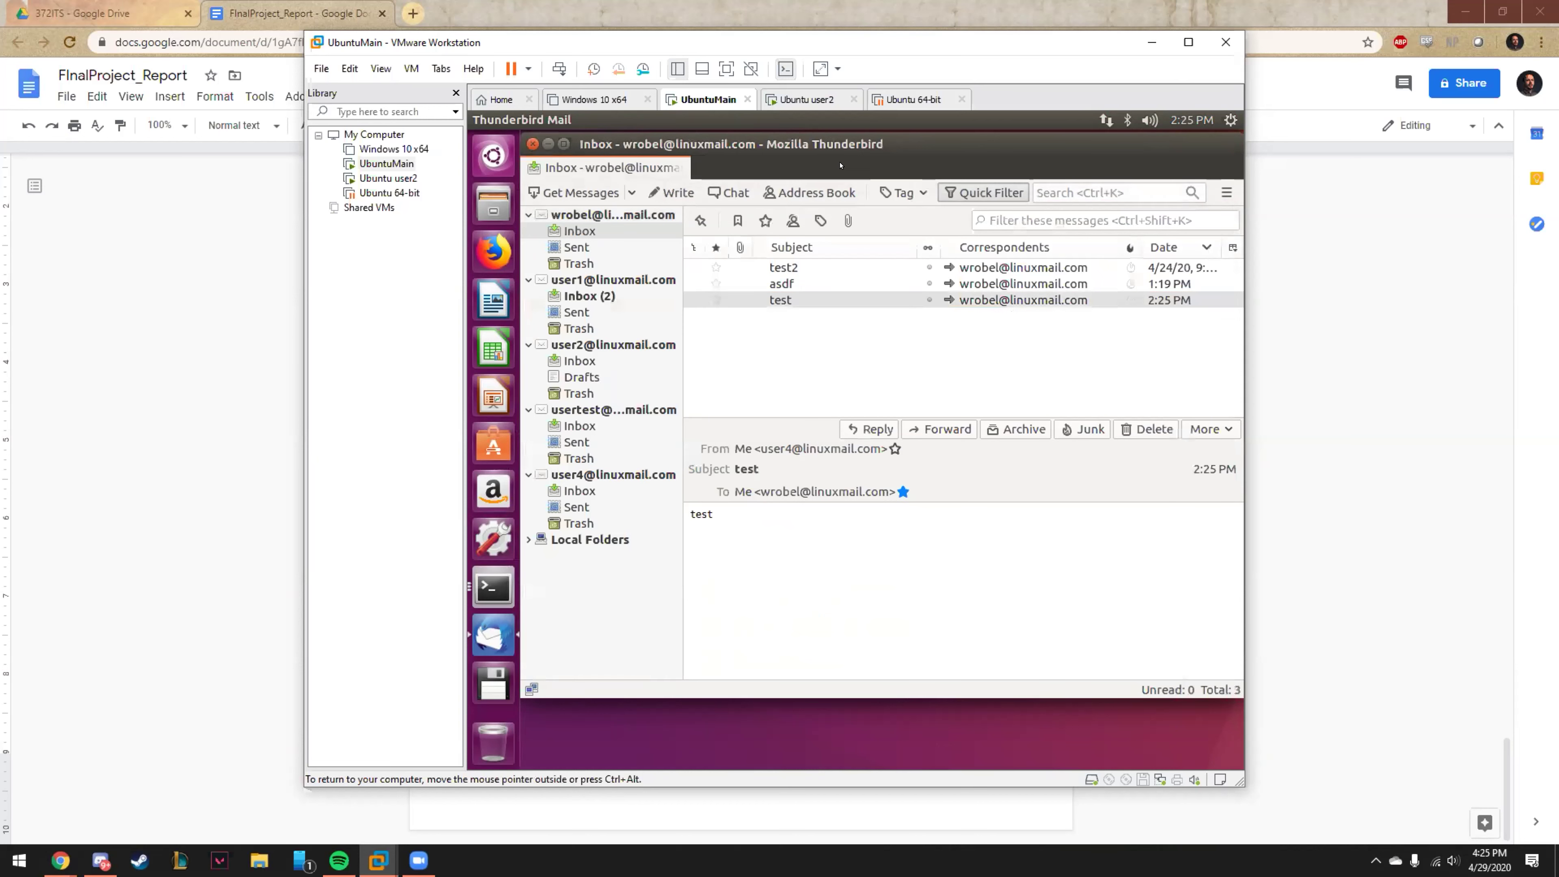
left_click_drag(787, 145, 813, 167)
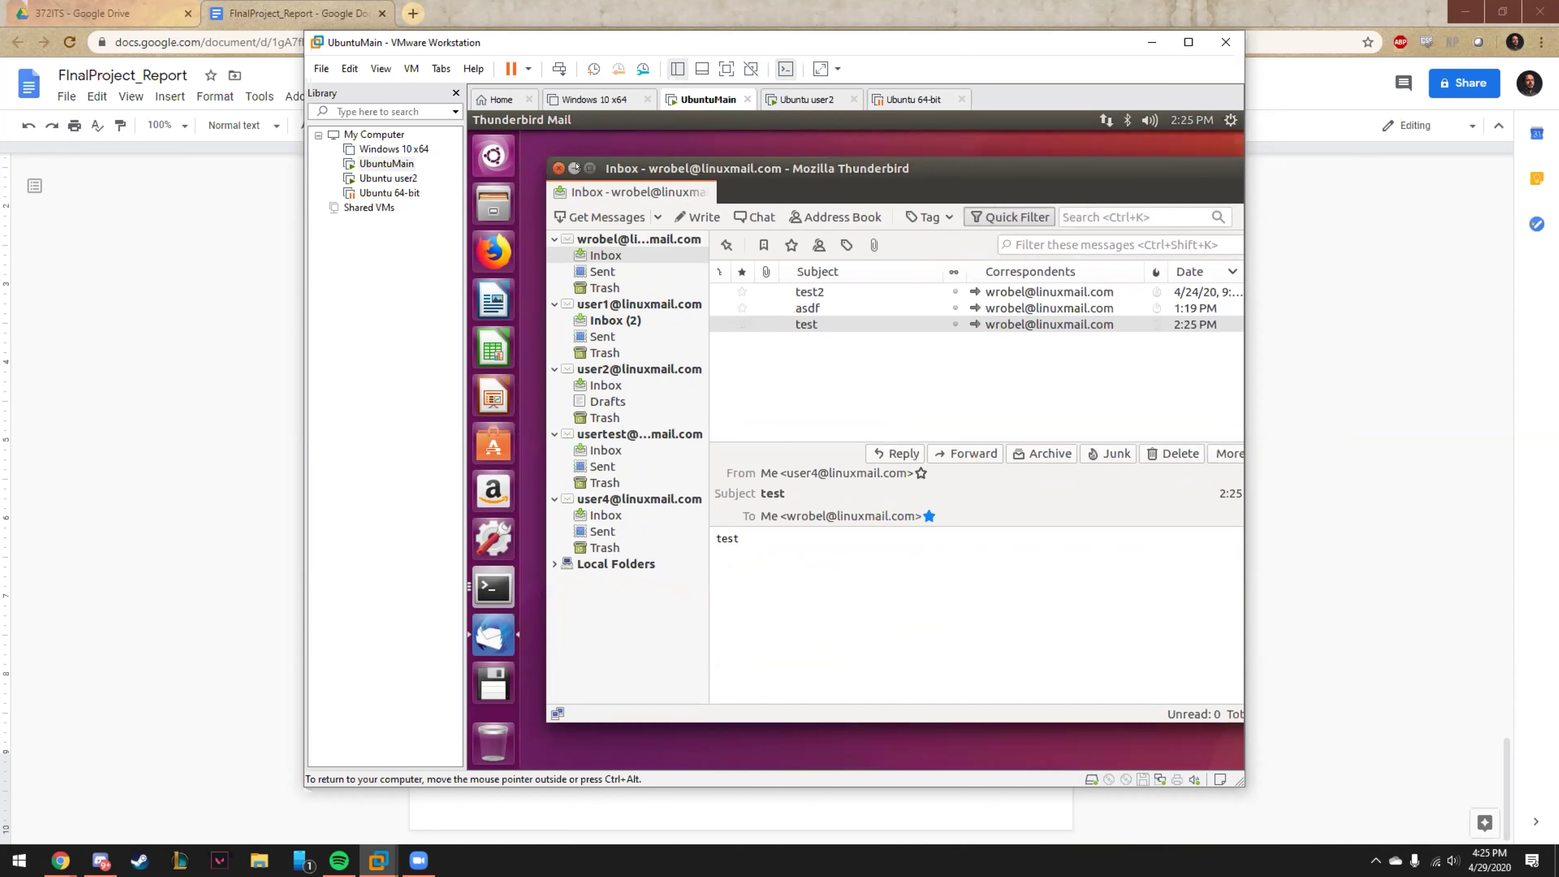
left_click_drag(653, 163, 627, 136)
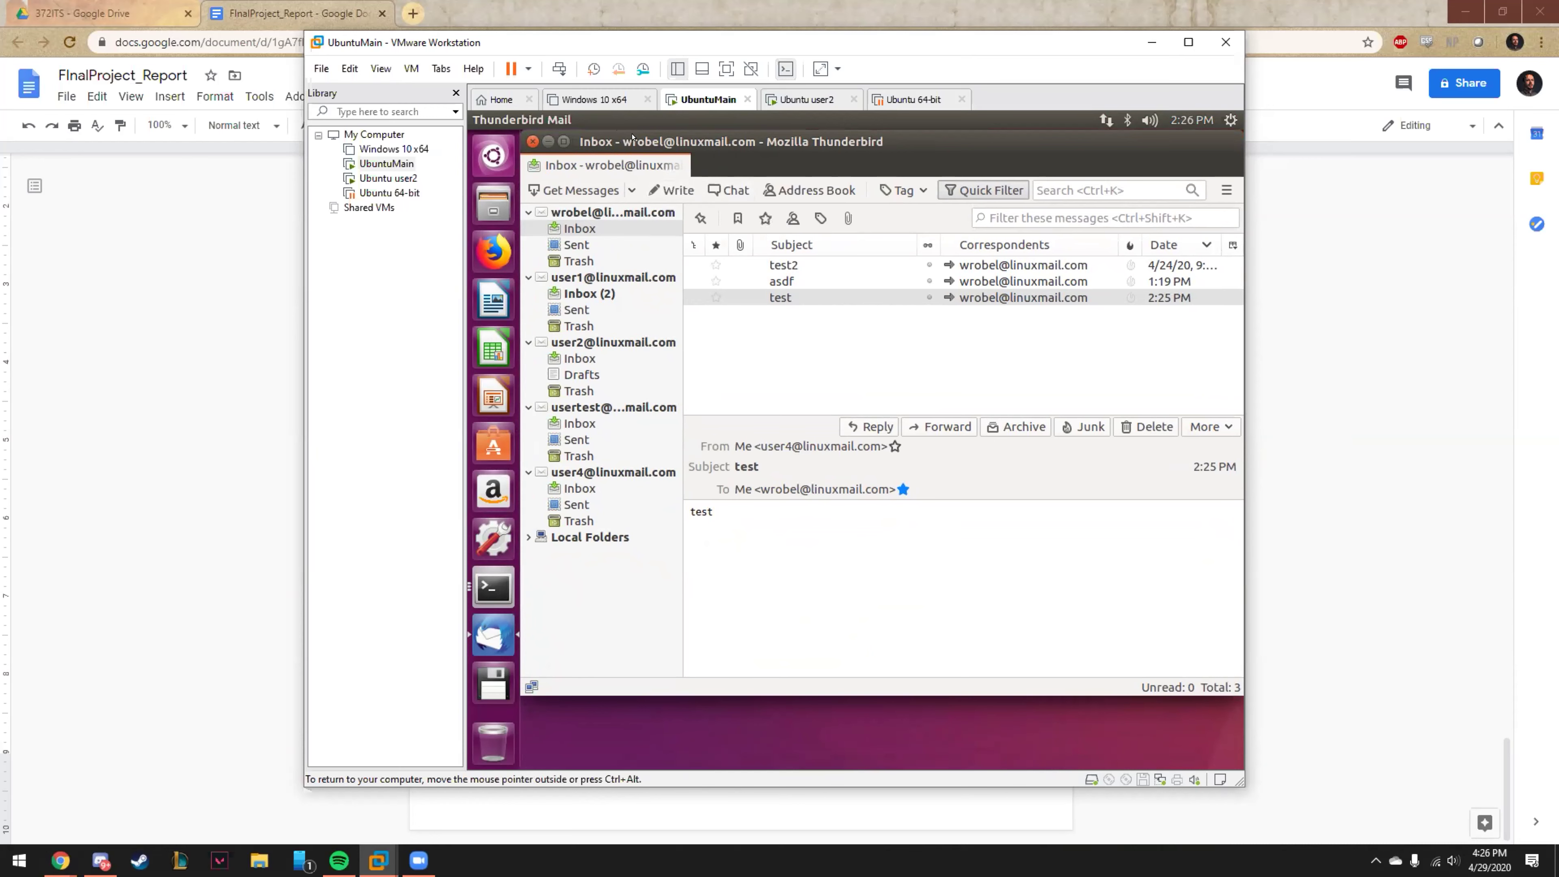
left_click_drag(632, 136, 655, 126)
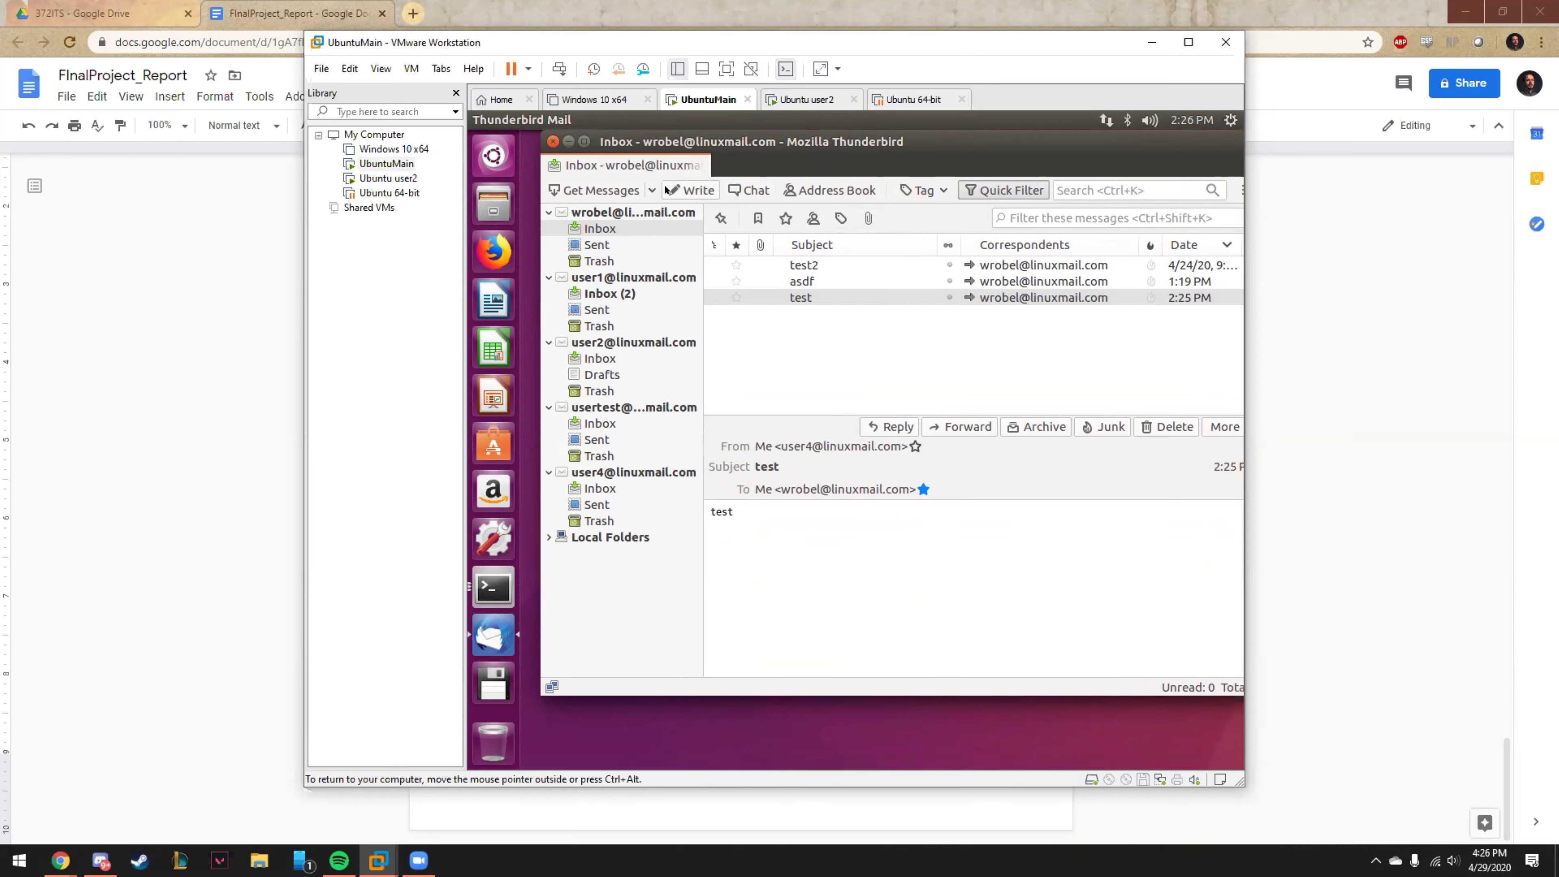
left_click(680, 192)
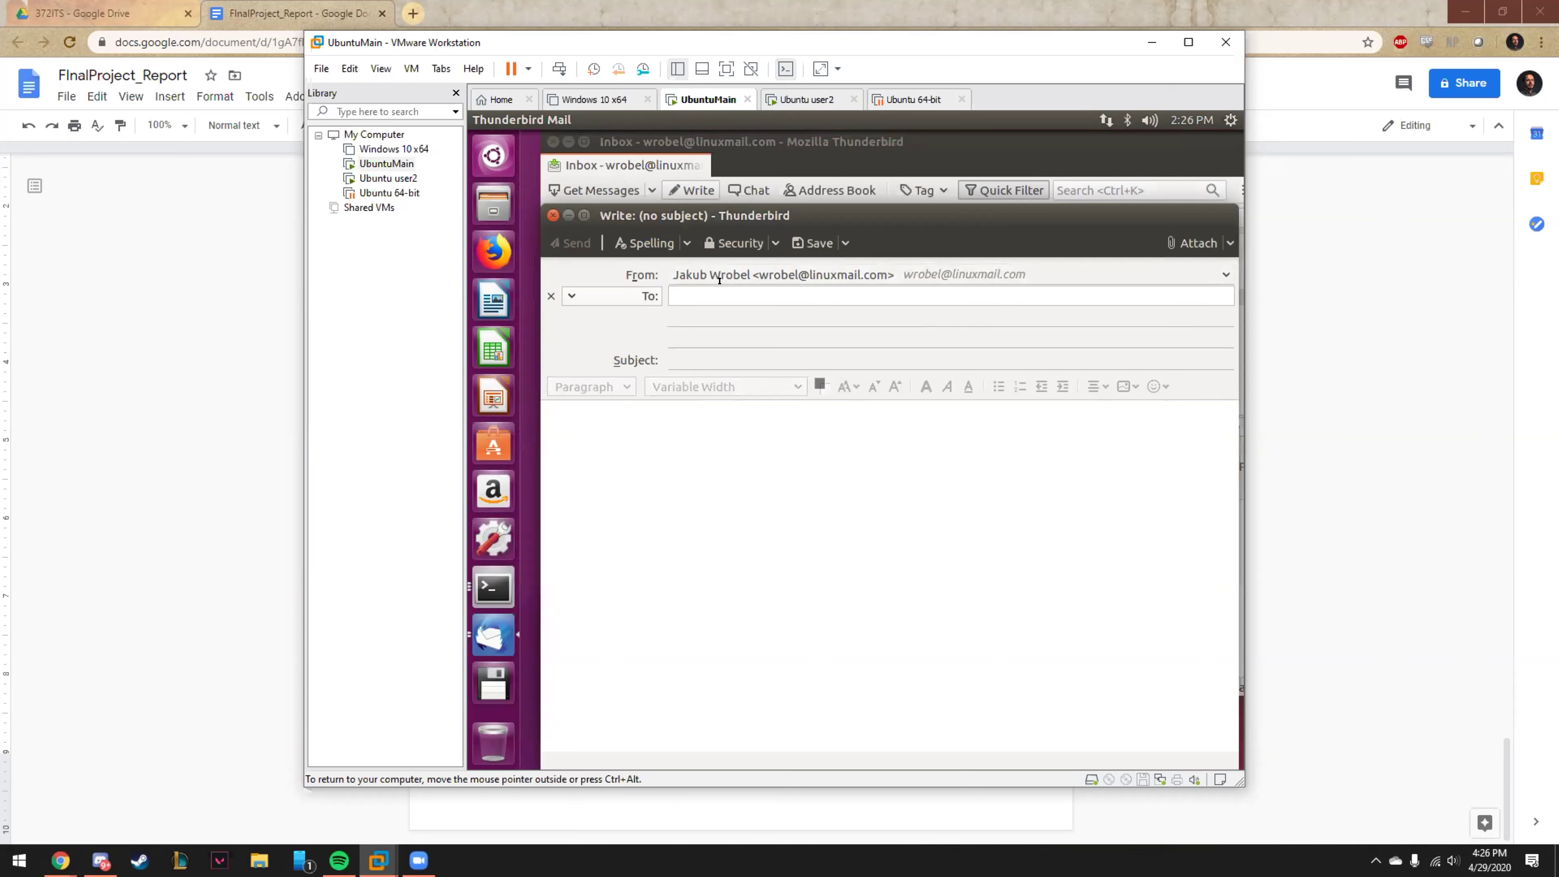
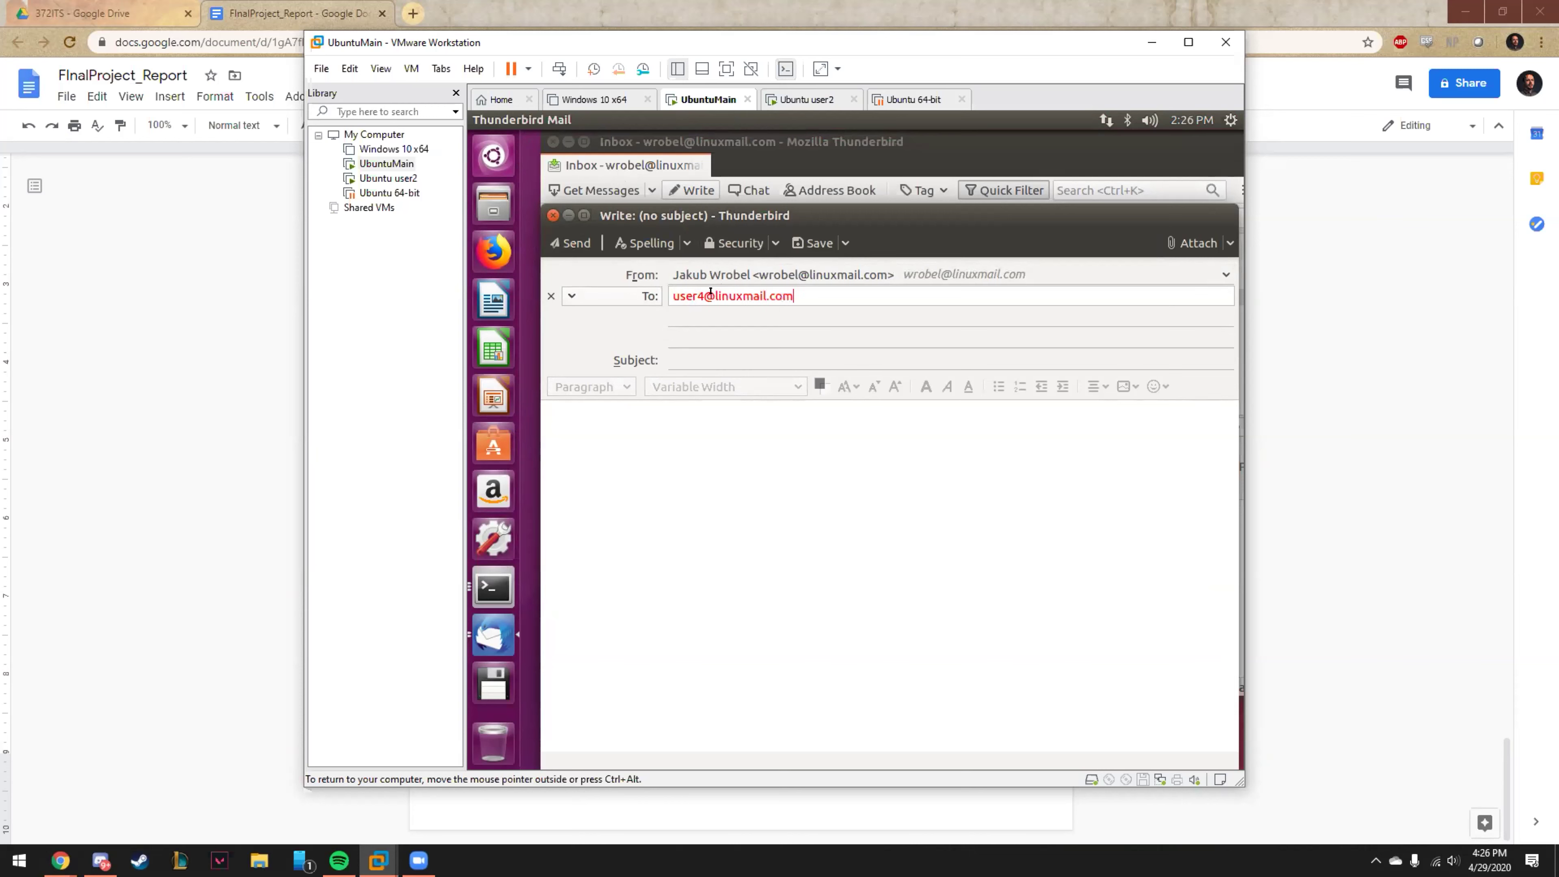
left_click(748, 360)
type("testing")
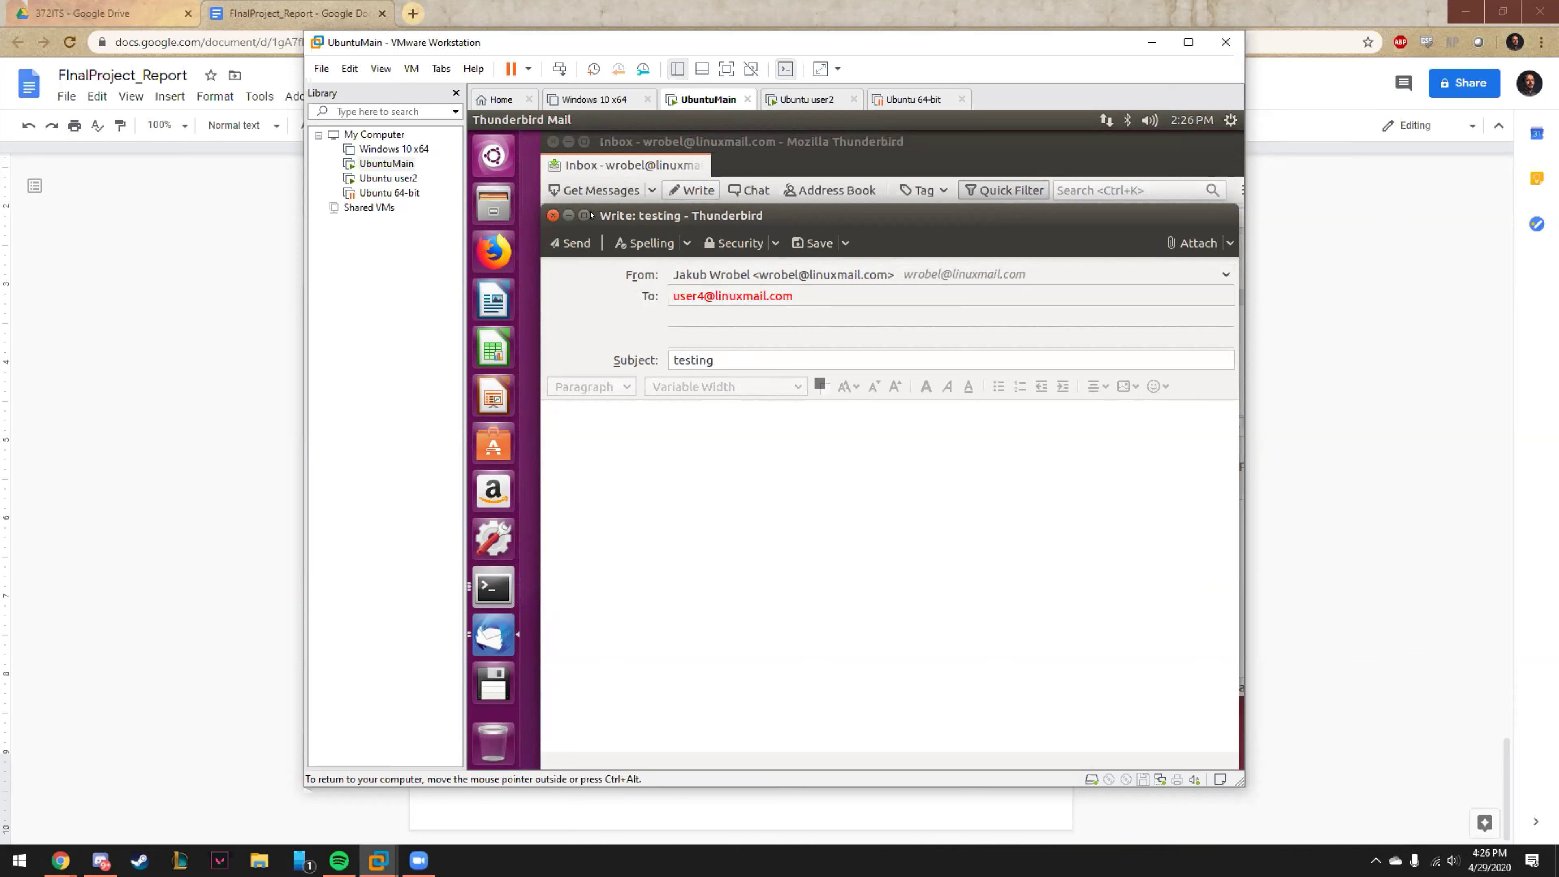
left_click(641, 465)
type("test")
key("ctrl+Return")
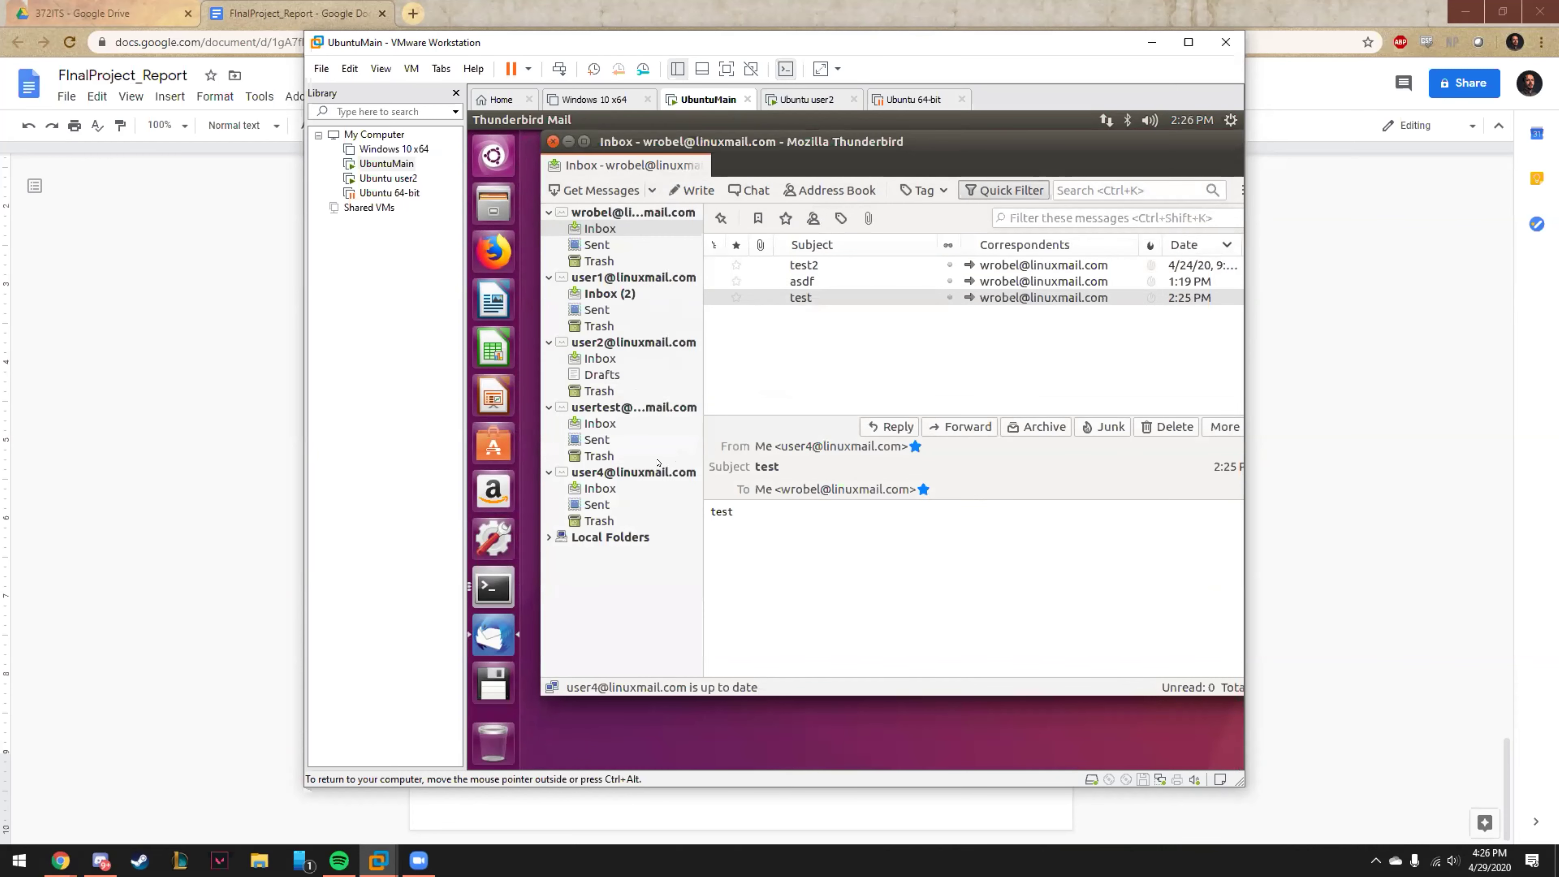
Expand user4's folders, open its Inbox and read the 'testing' message from the main account.
double_click(651, 472)
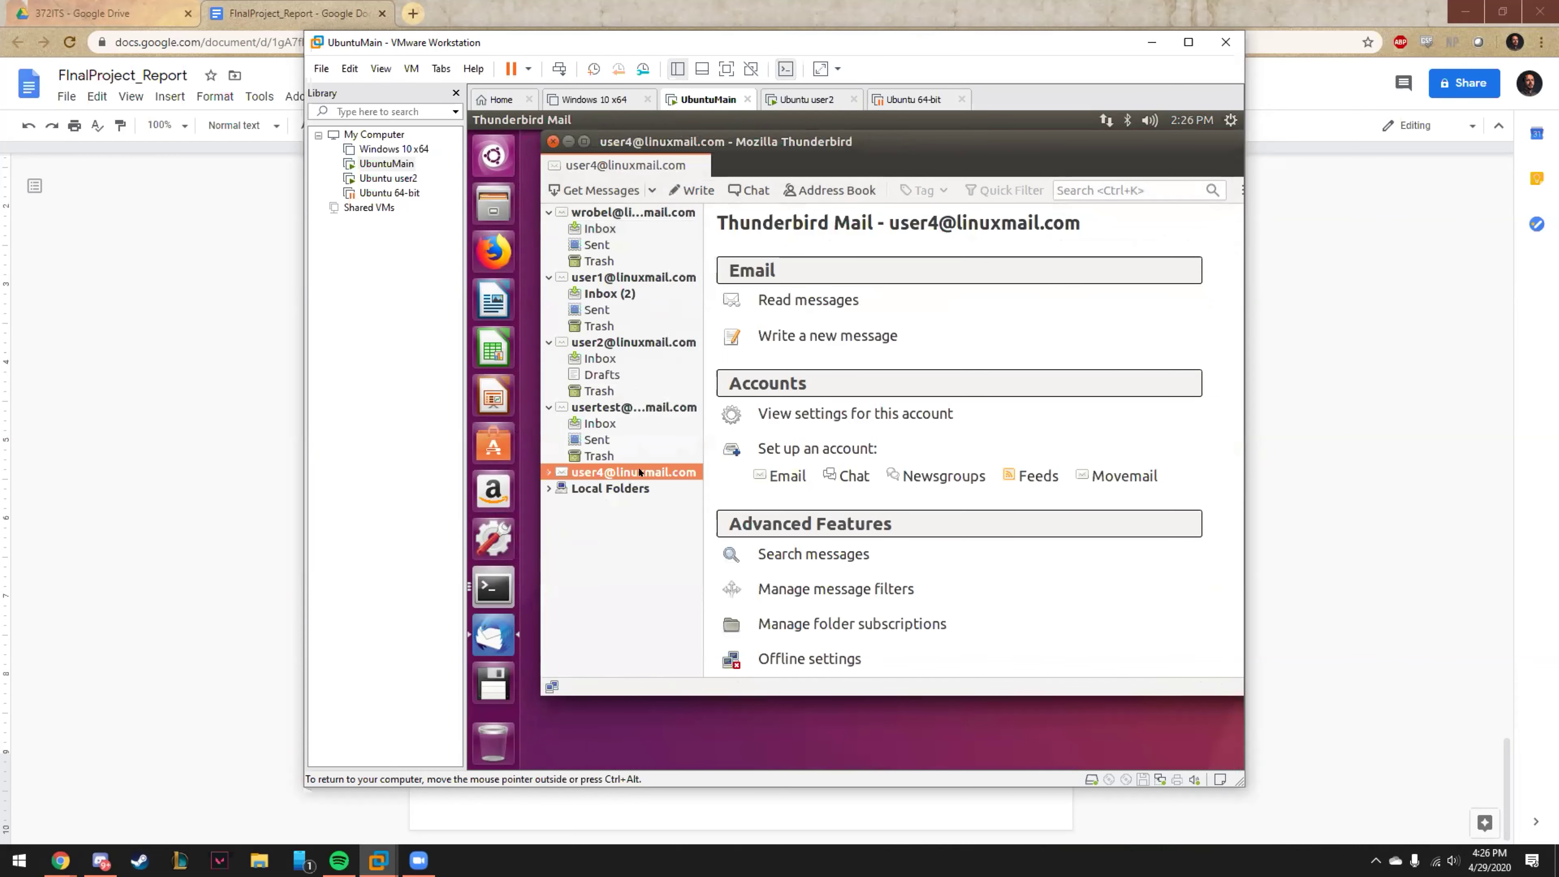
double_click(577, 473)
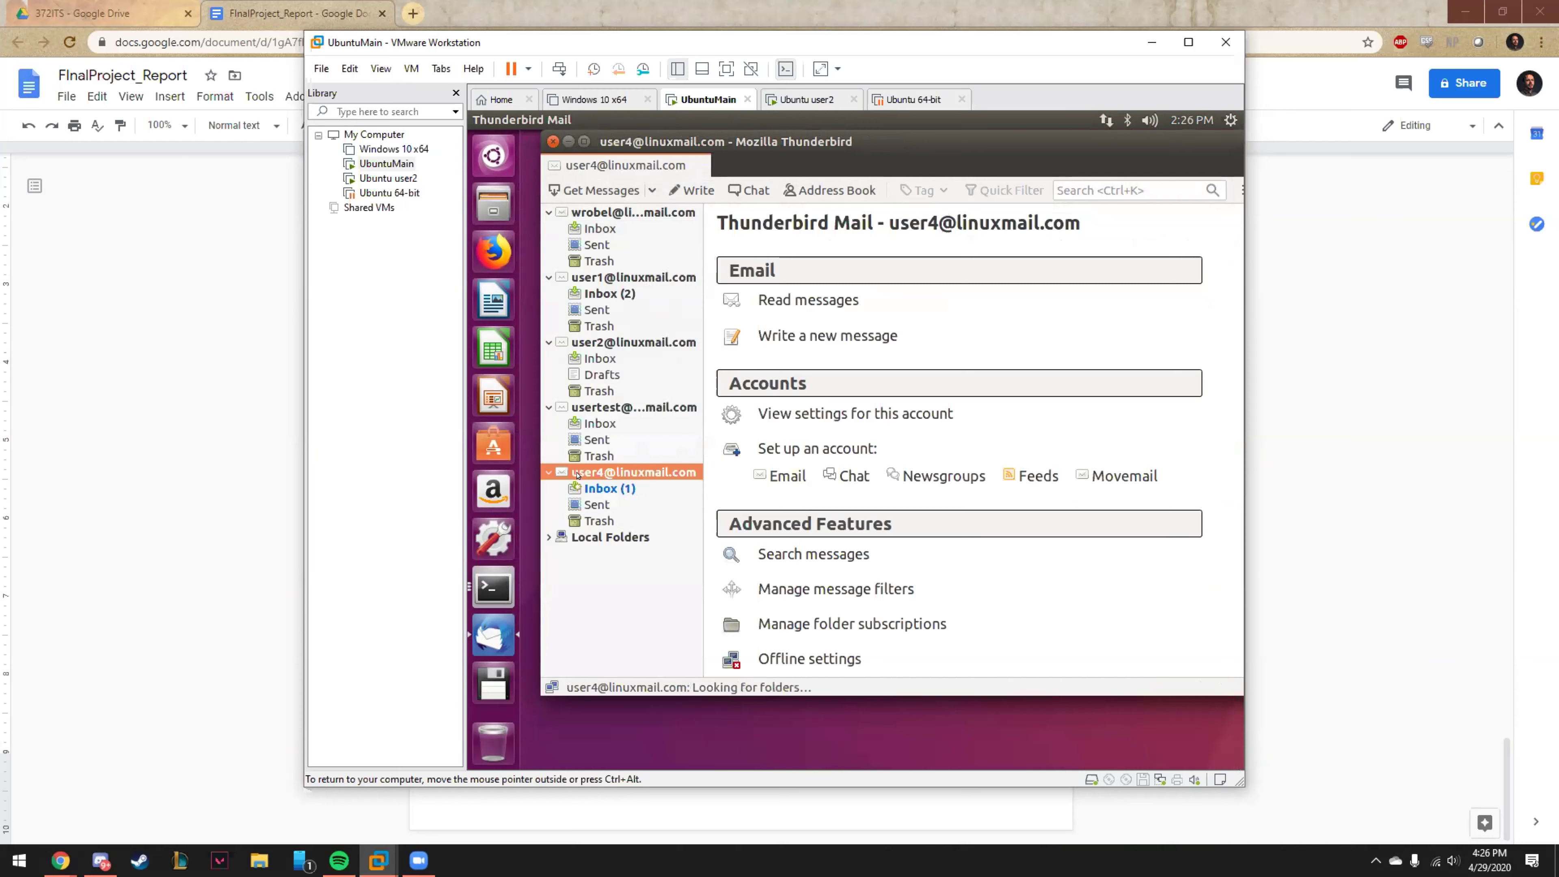
left_click(594, 487)
double_click(1008, 265)
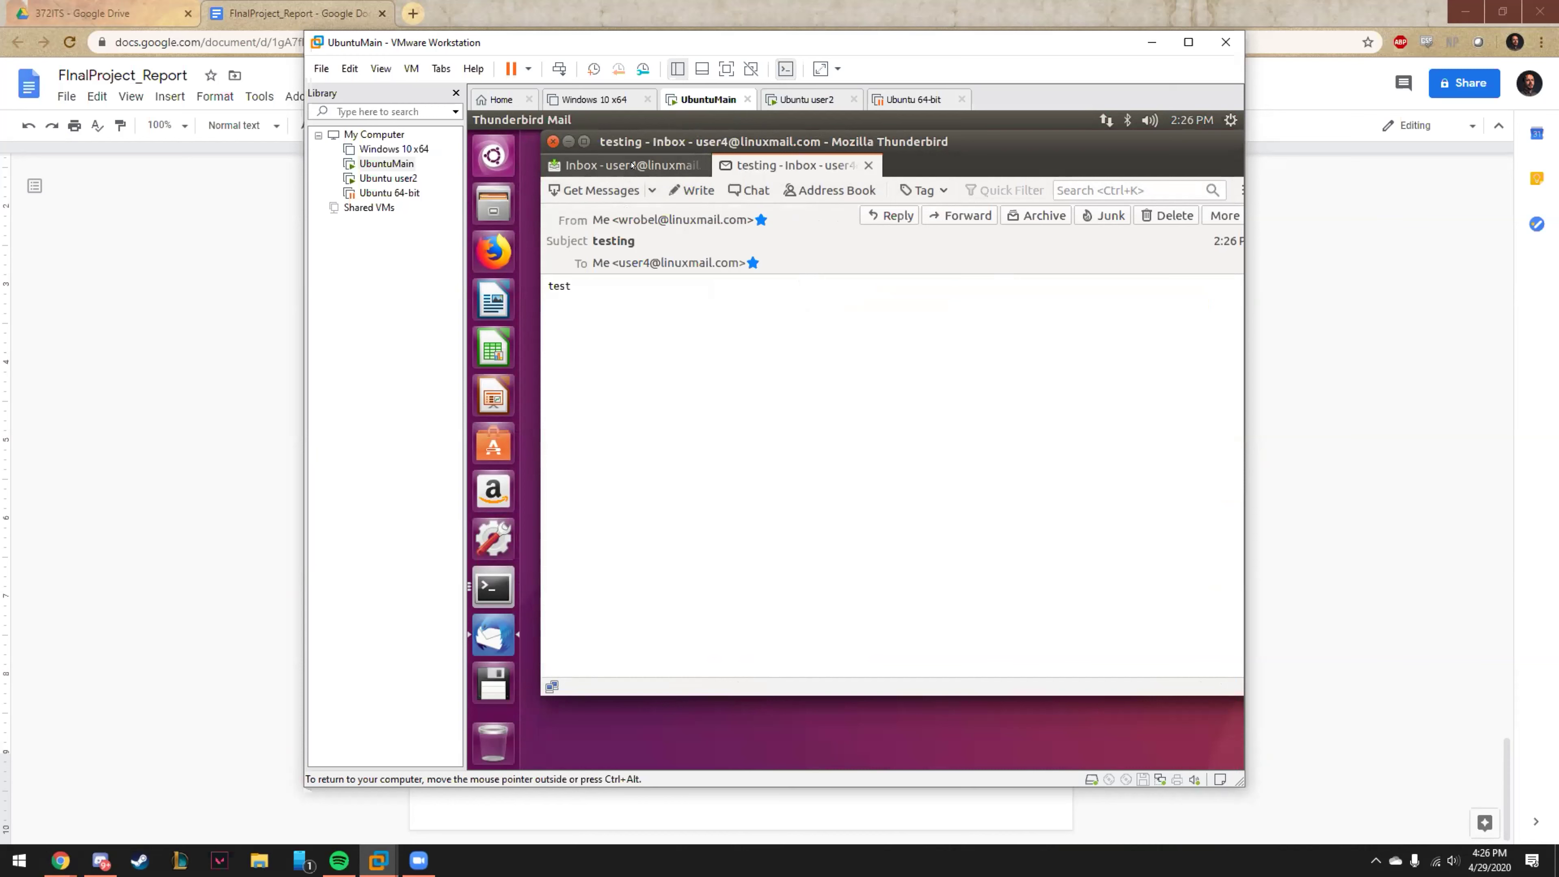
left_click(632, 164)
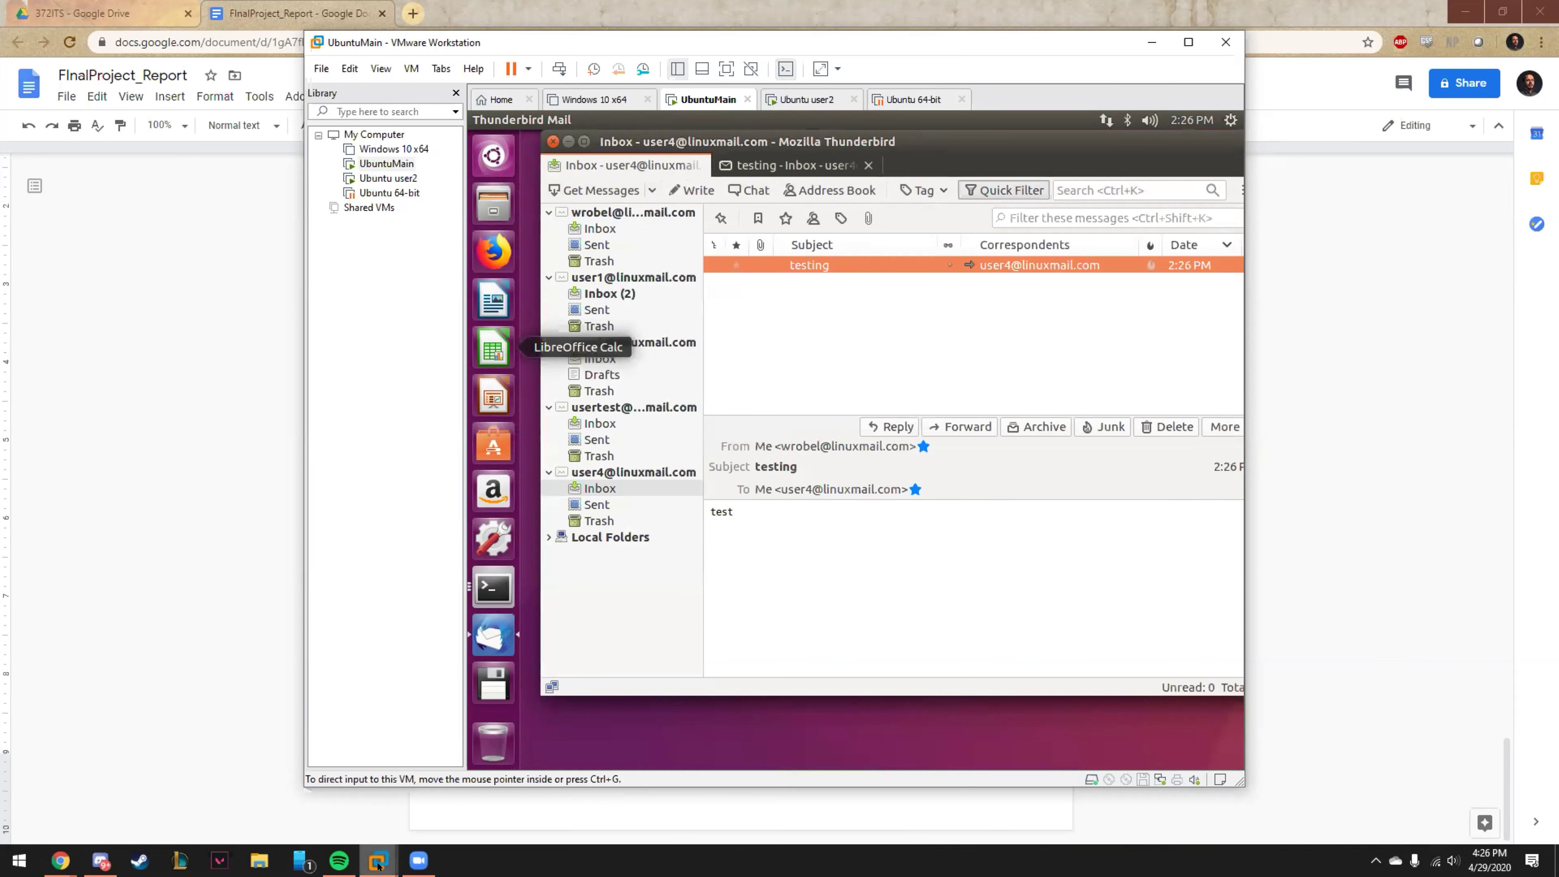
mouse_move(371, 863)
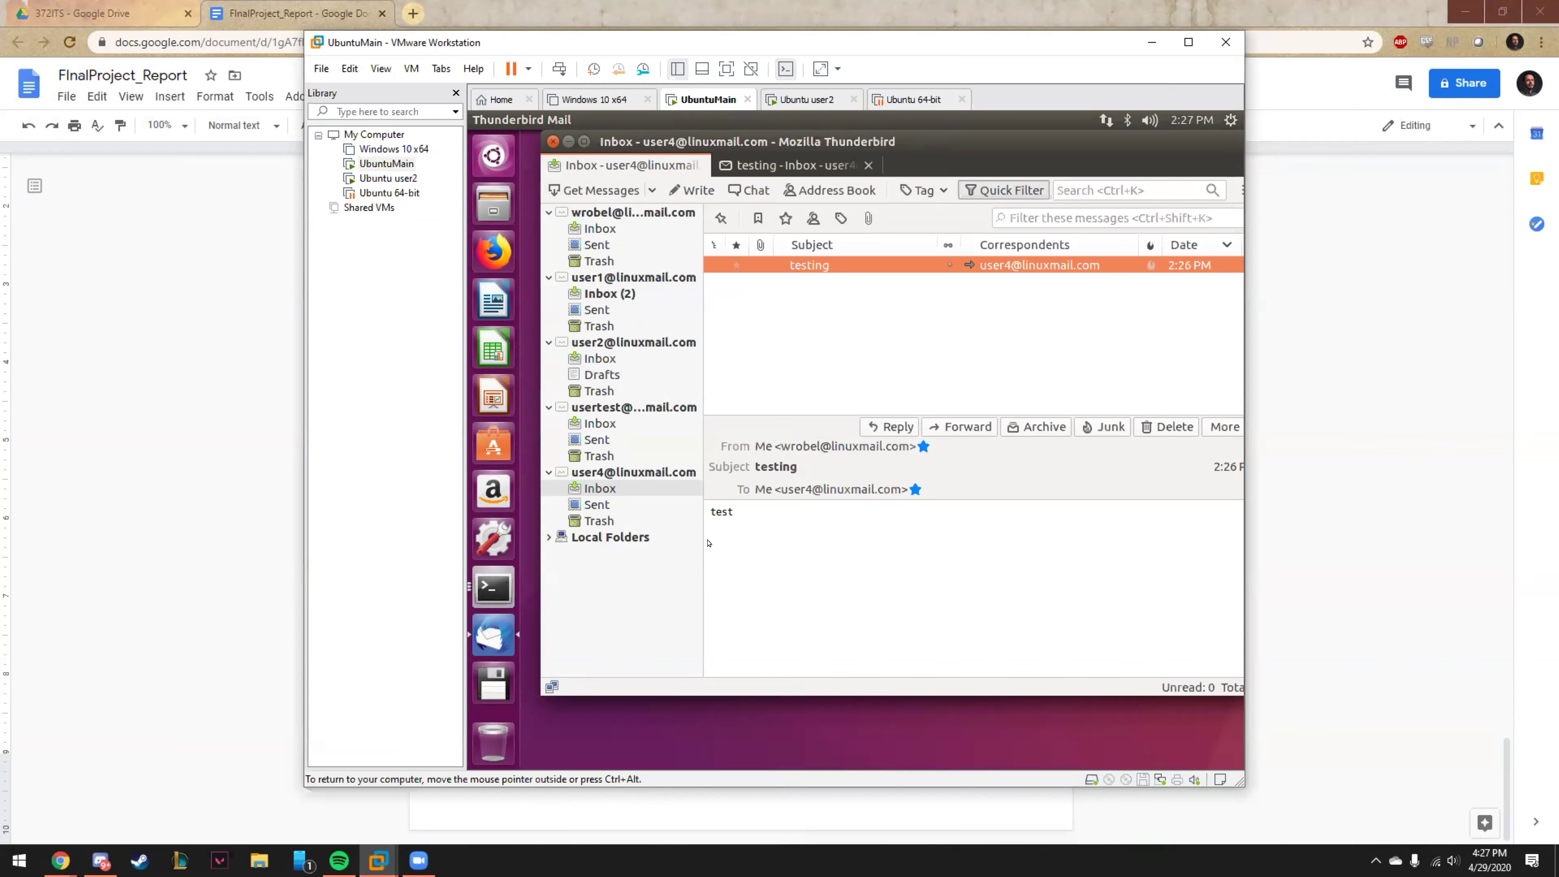
left_click_drag(763, 137, 732, 204)
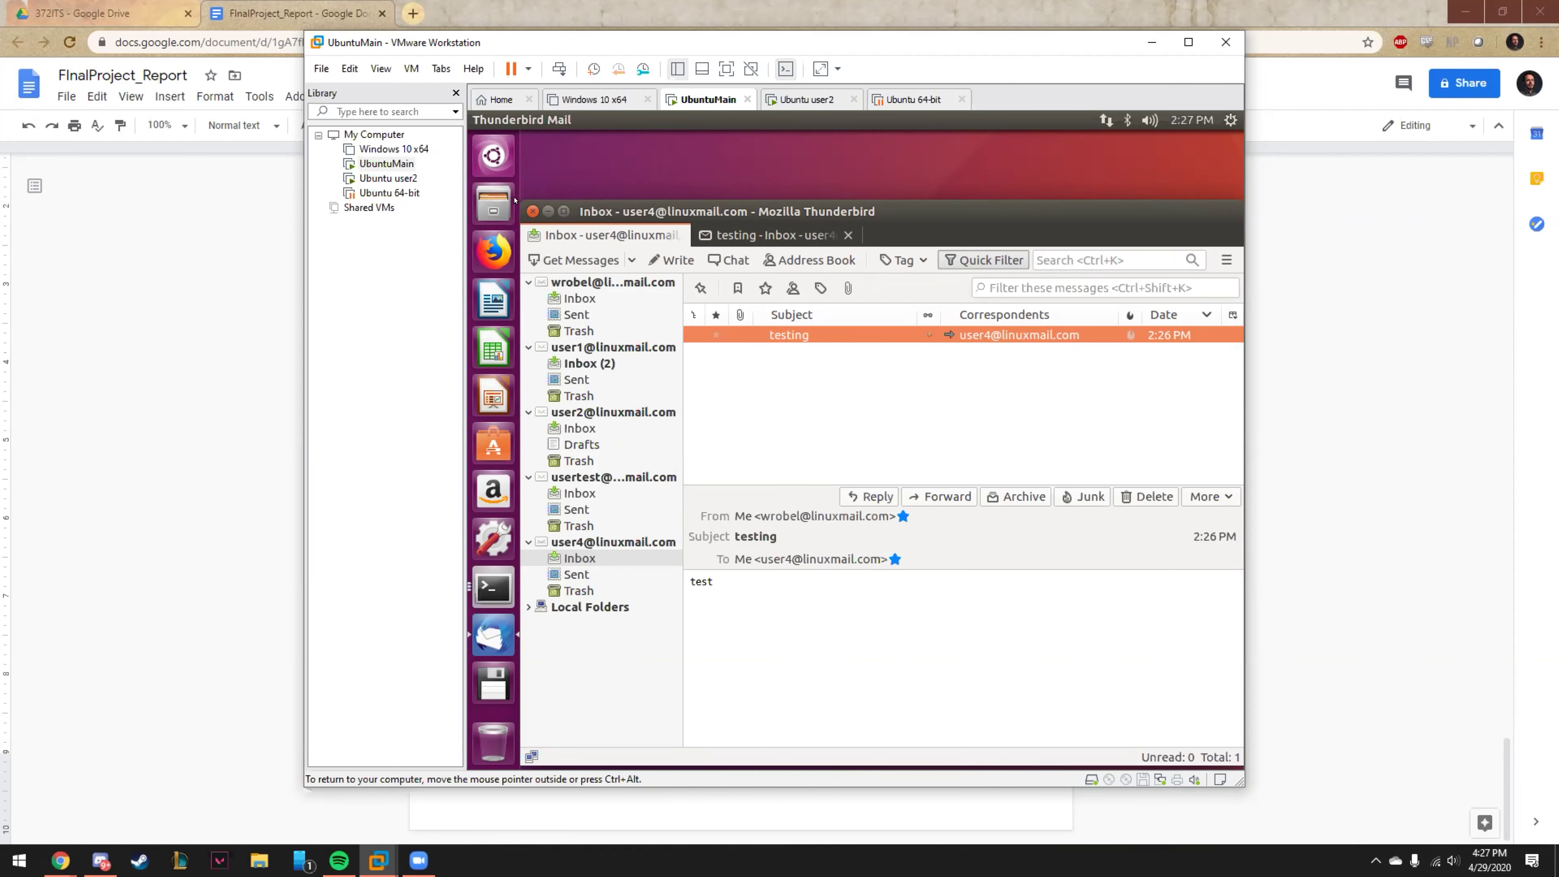
left_click_drag(785, 203, 785, 127)
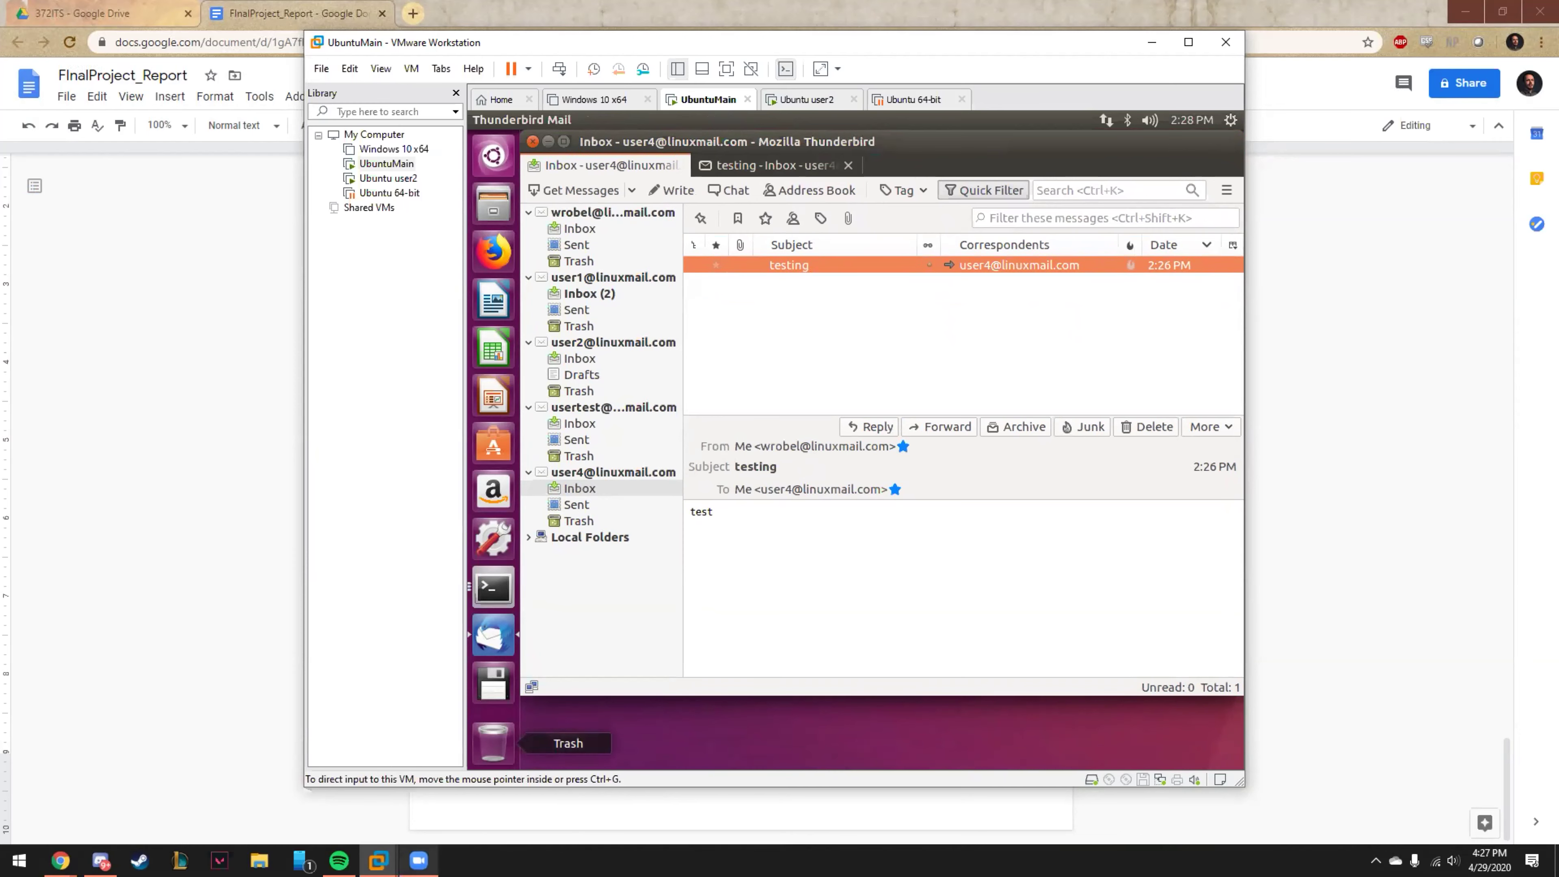
mouse_move(418, 860)
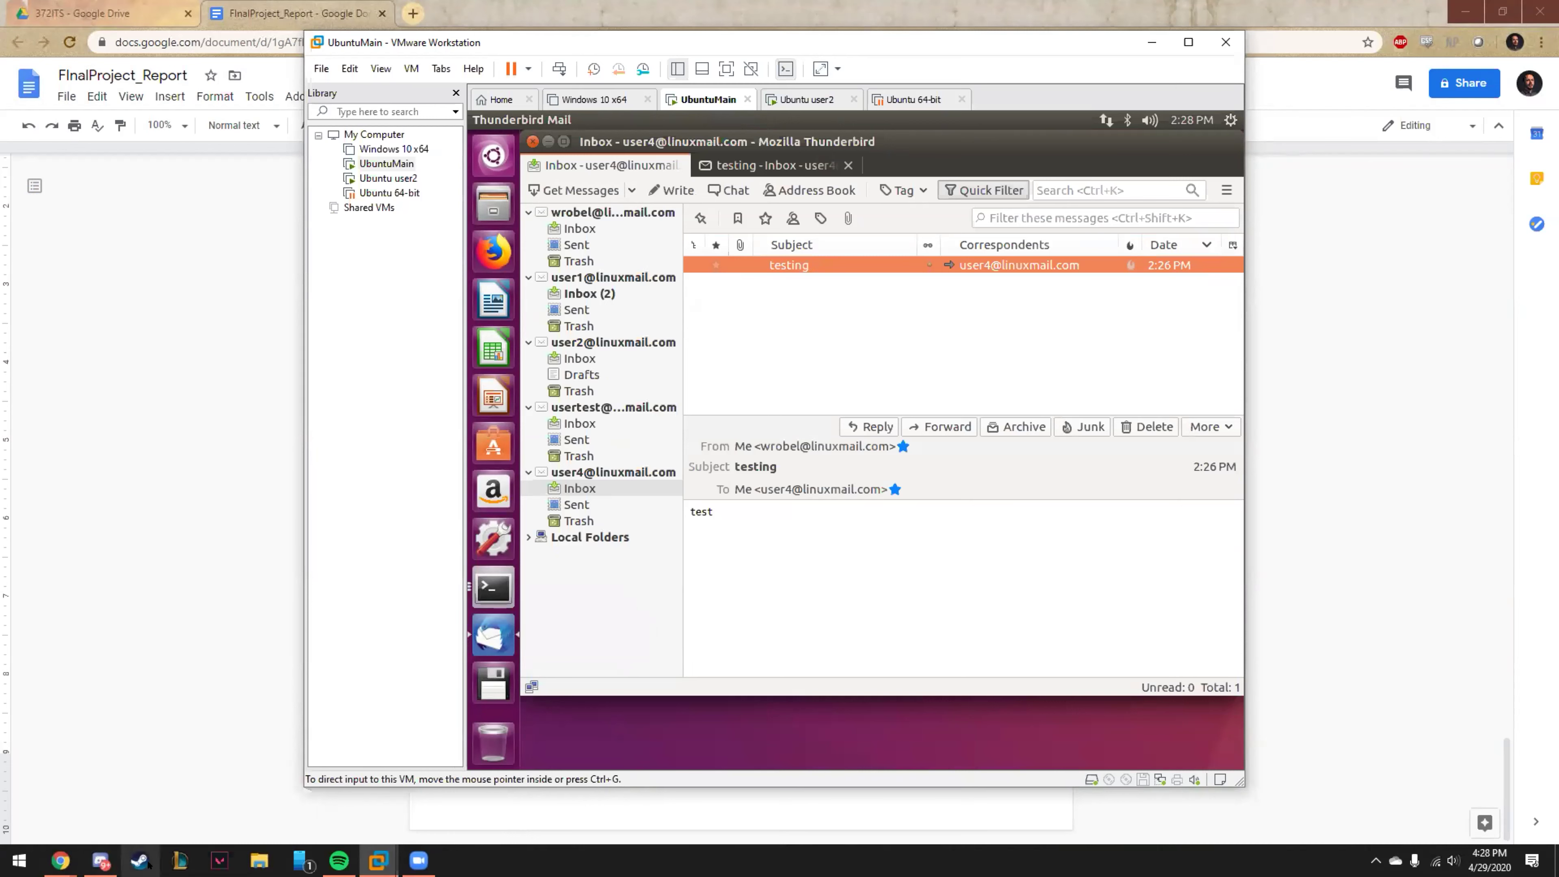
left_click(423, 861)
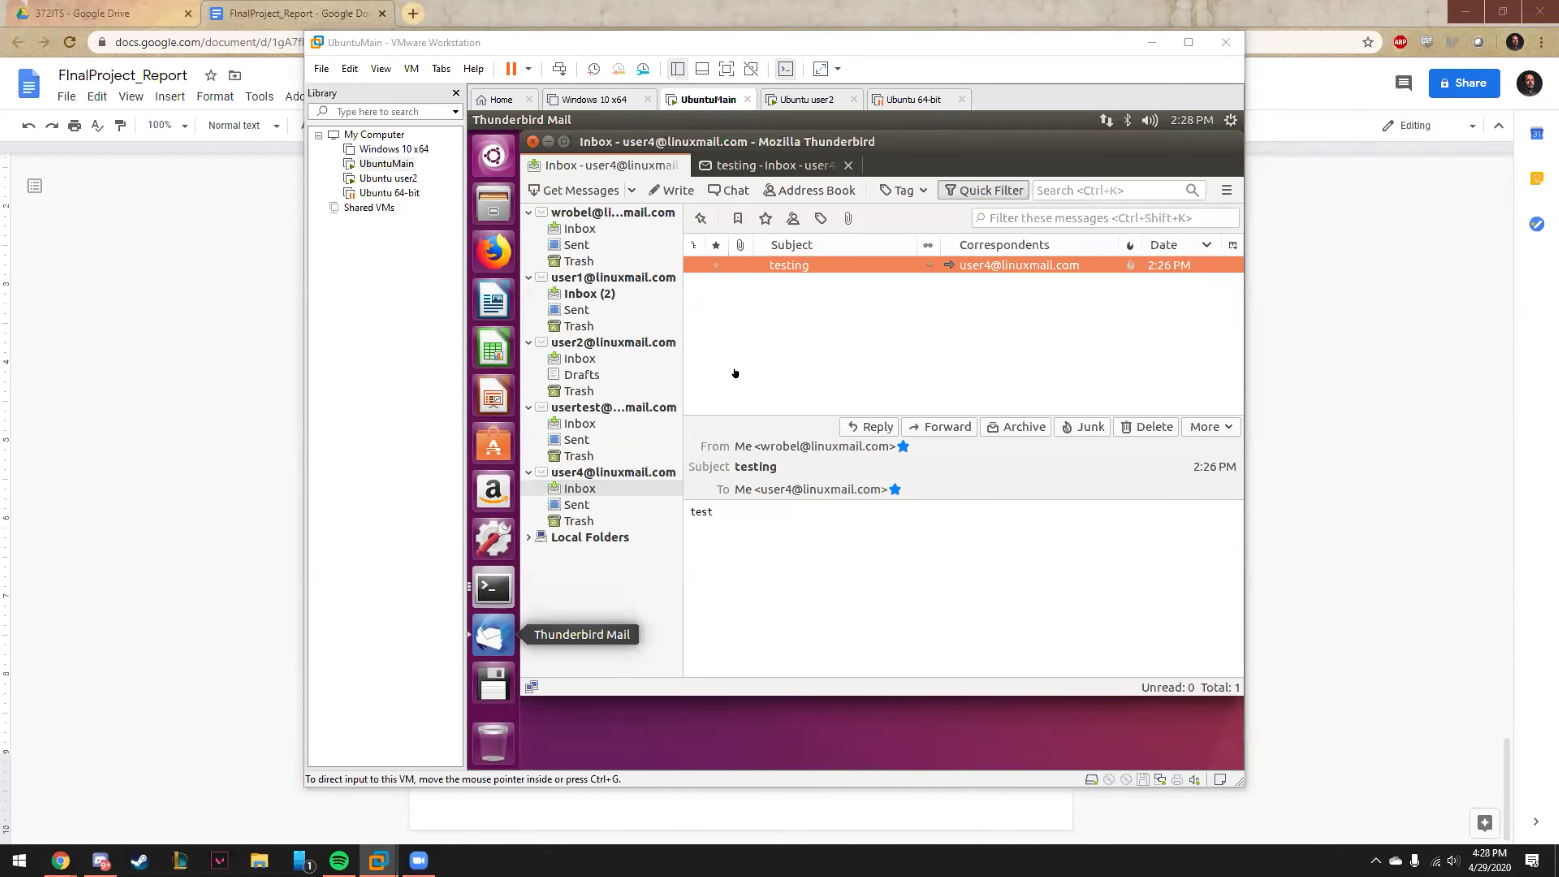